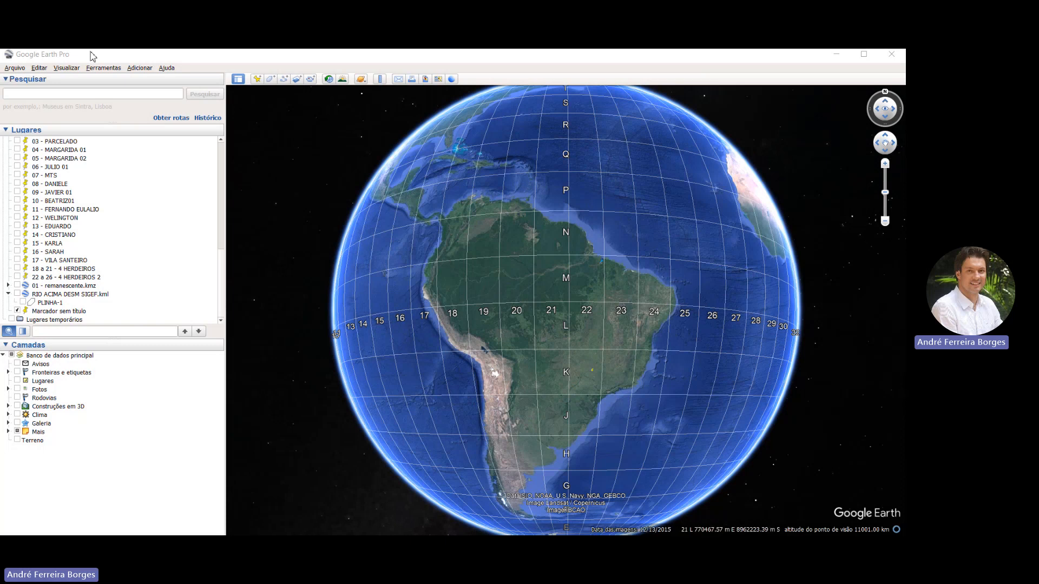
Check the latitude/longitude display format in the program options, and examine the UTM zone grid over southeastern Brazil
click(85, 67)
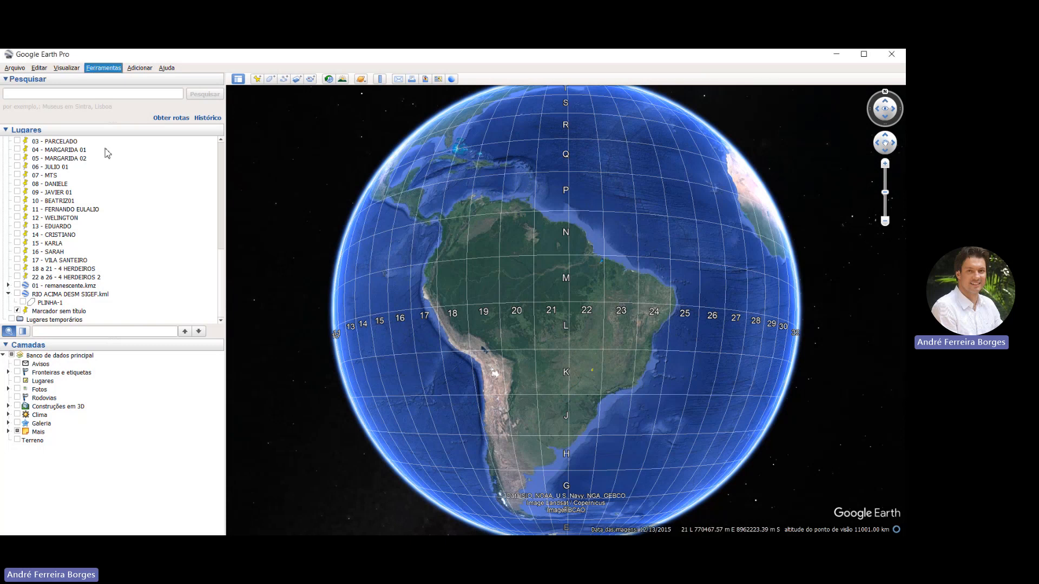
click(99, 132)
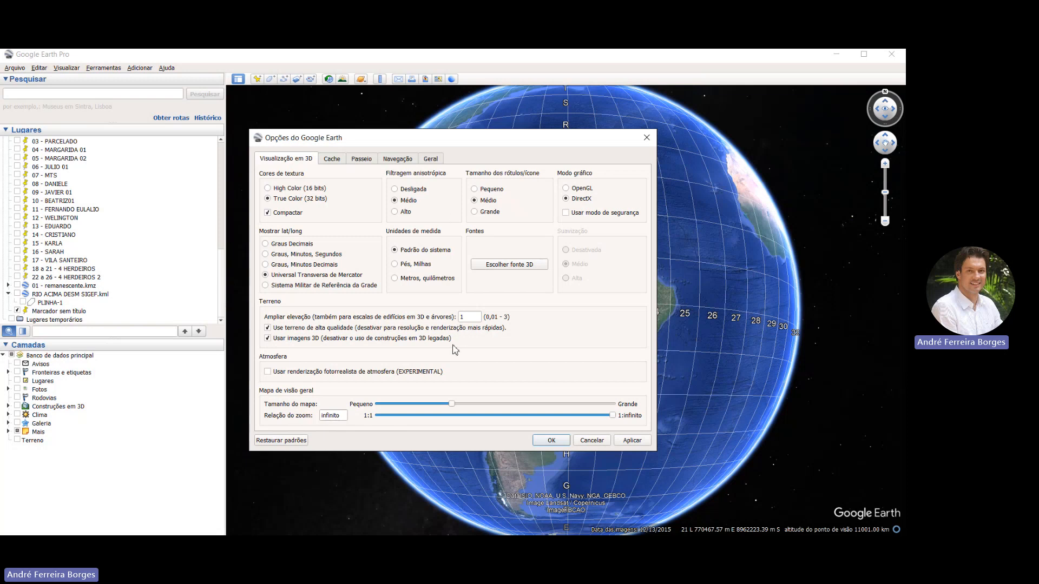
click(552, 441)
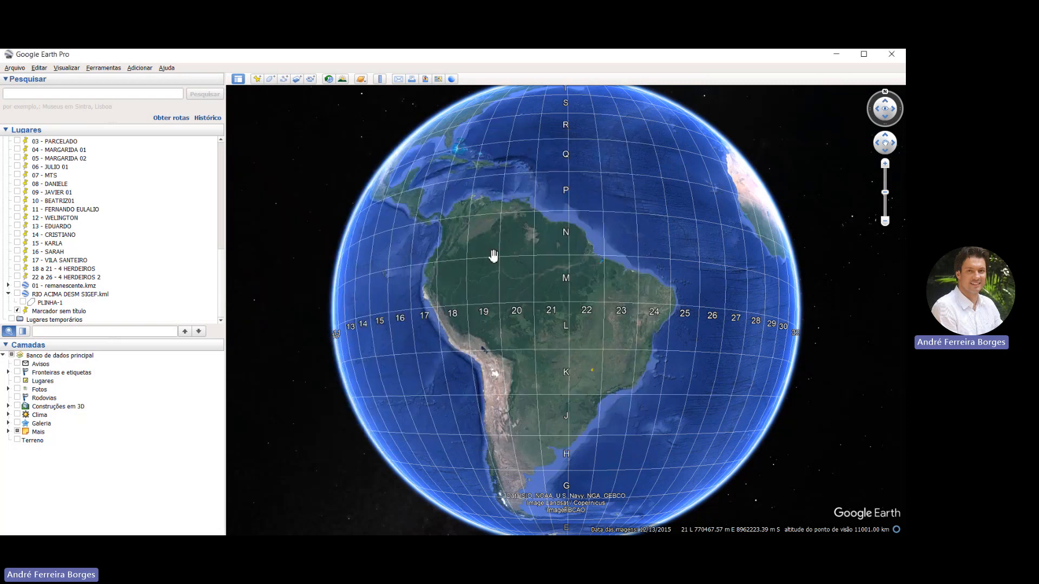
drag(515, 282, 486, 287)
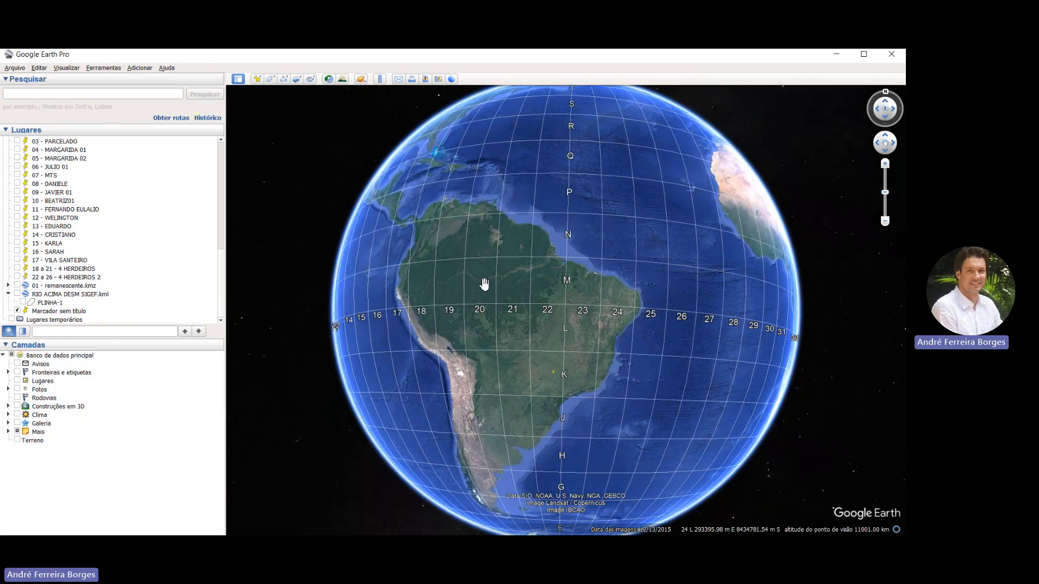
scroll(469, 326, up, 8)
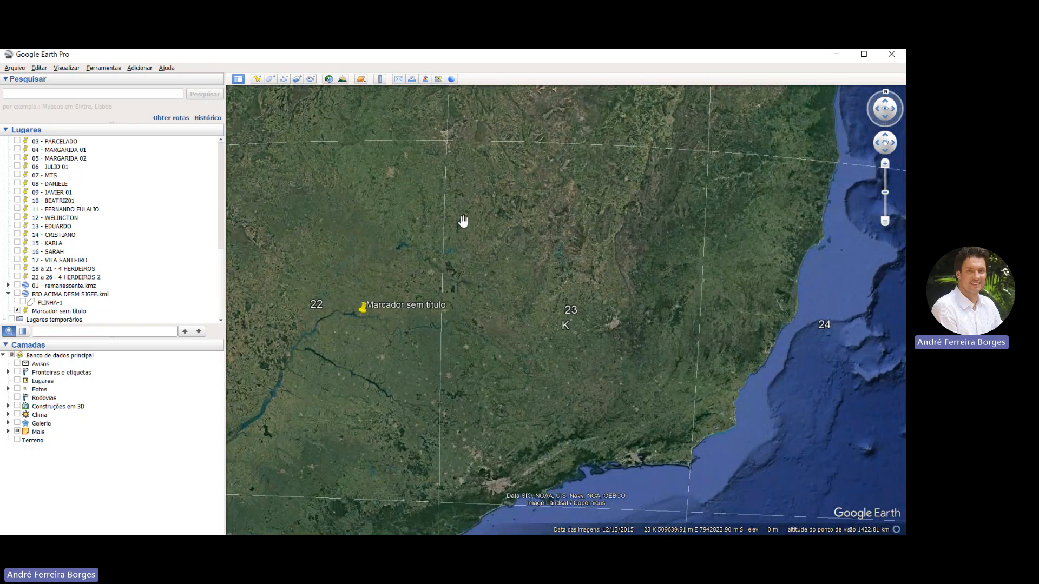
scroll(458, 224, down, 1)
scroll(457, 224, down, 3)
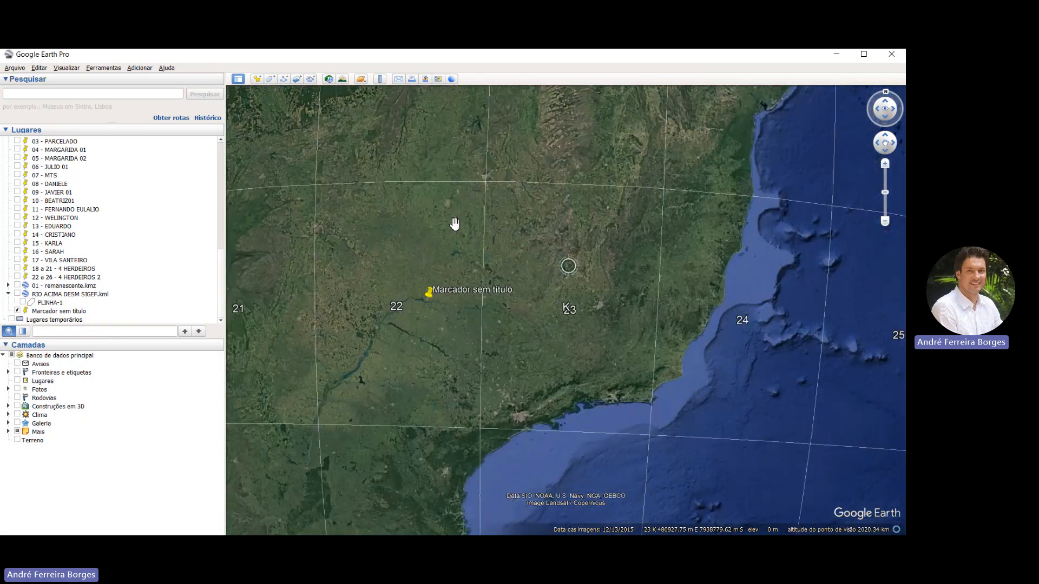
scroll(450, 224, up, 3)
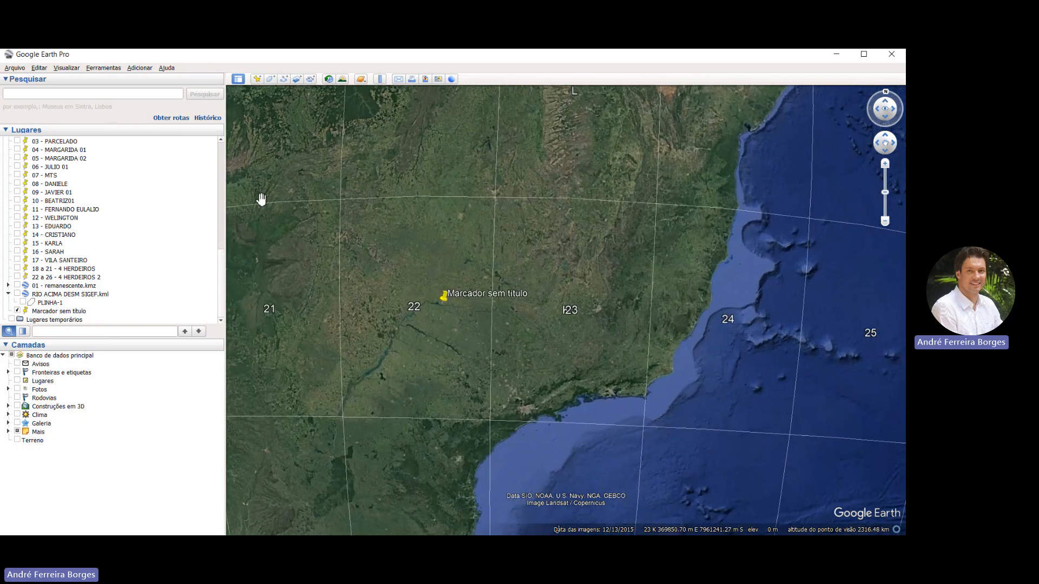
Search for Belo Horizonte, MG and inspect the city centre around the found location
click(52, 92)
text(berlo)
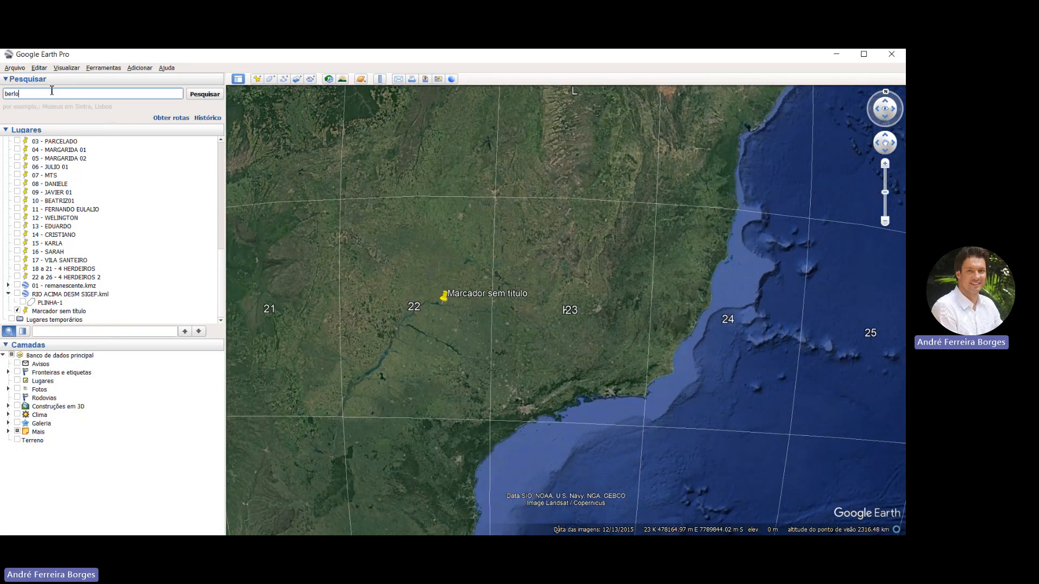
key(BackSpace)
key(BackSpace)
key(BackSpace)
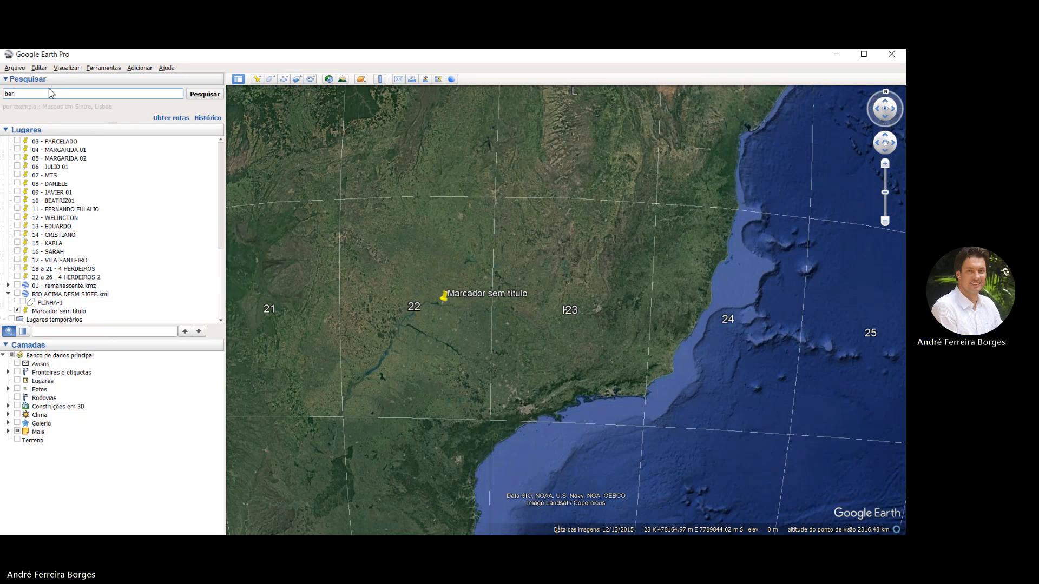
key(BackSpace)
click(52, 96)
click(200, 94)
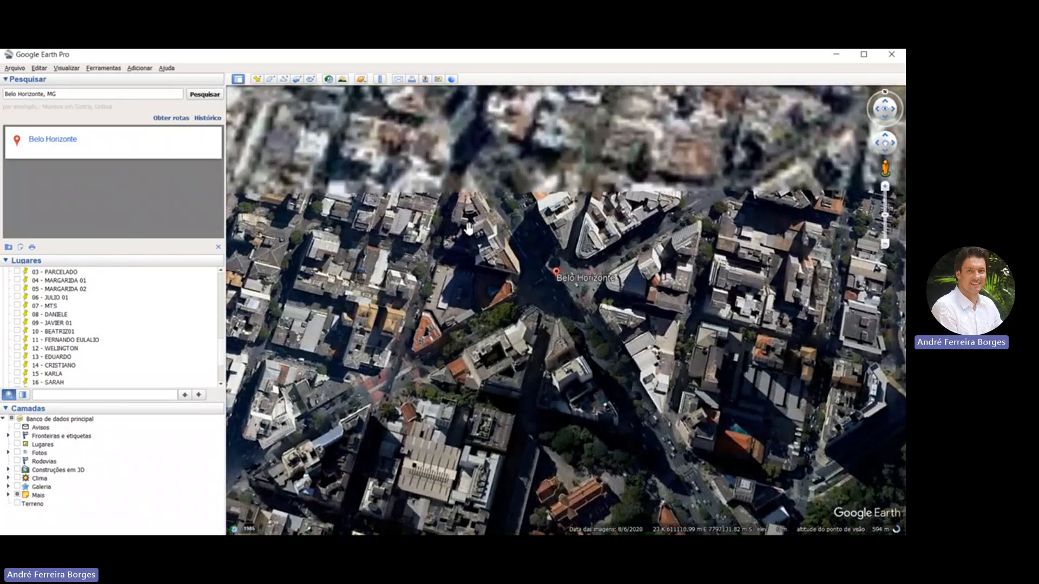
scroll(468, 227, down, 5)
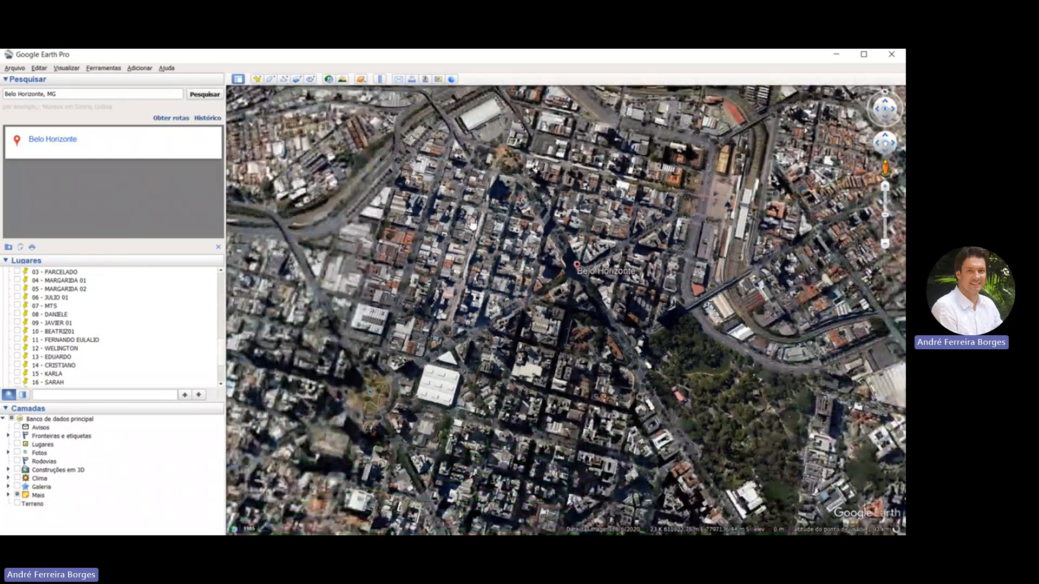
scroll(473, 224, up, 2)
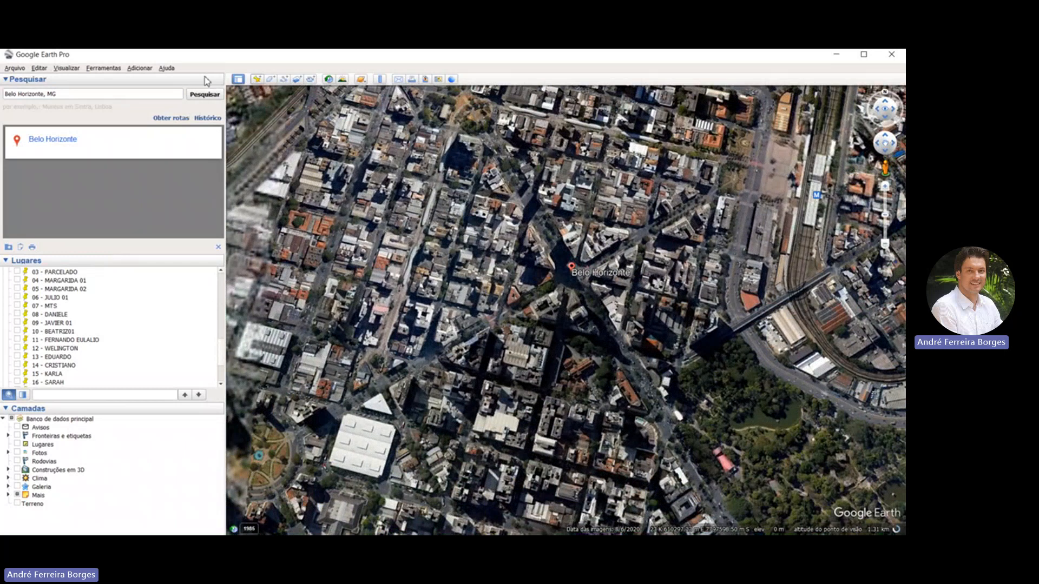
click(257, 79)
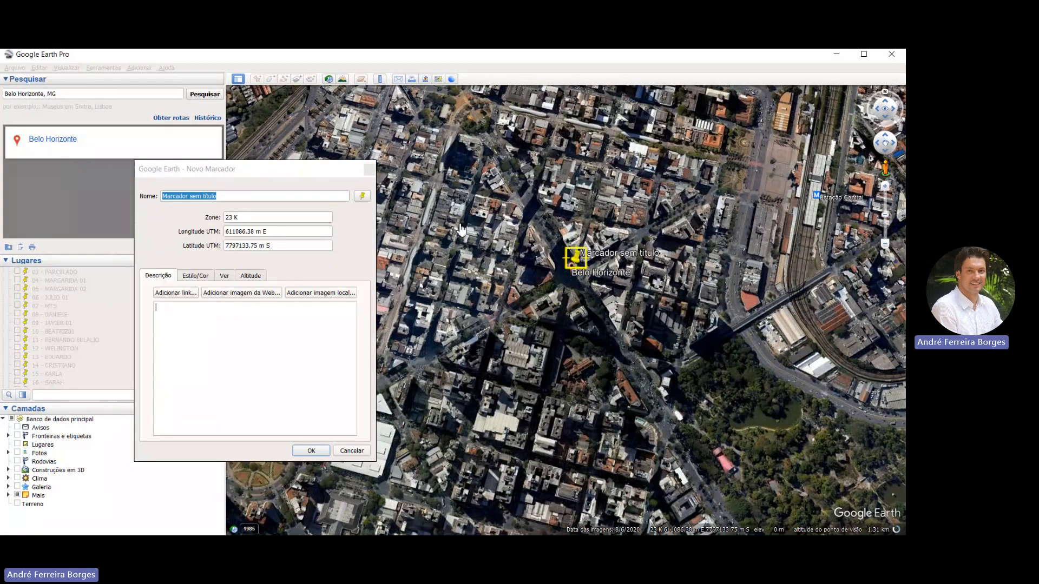
click(203, 164)
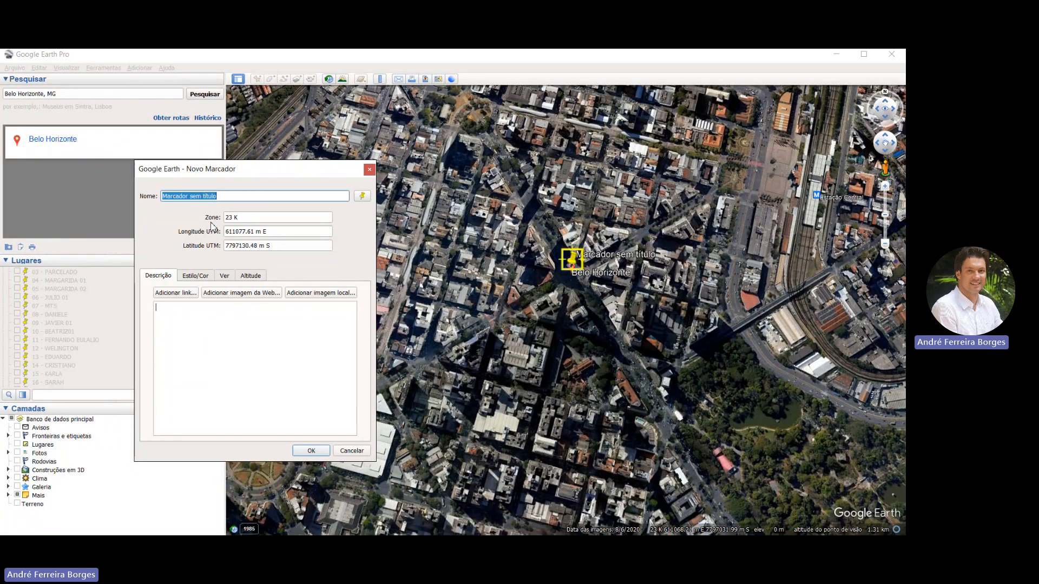
drag(214, 169, 209, 219)
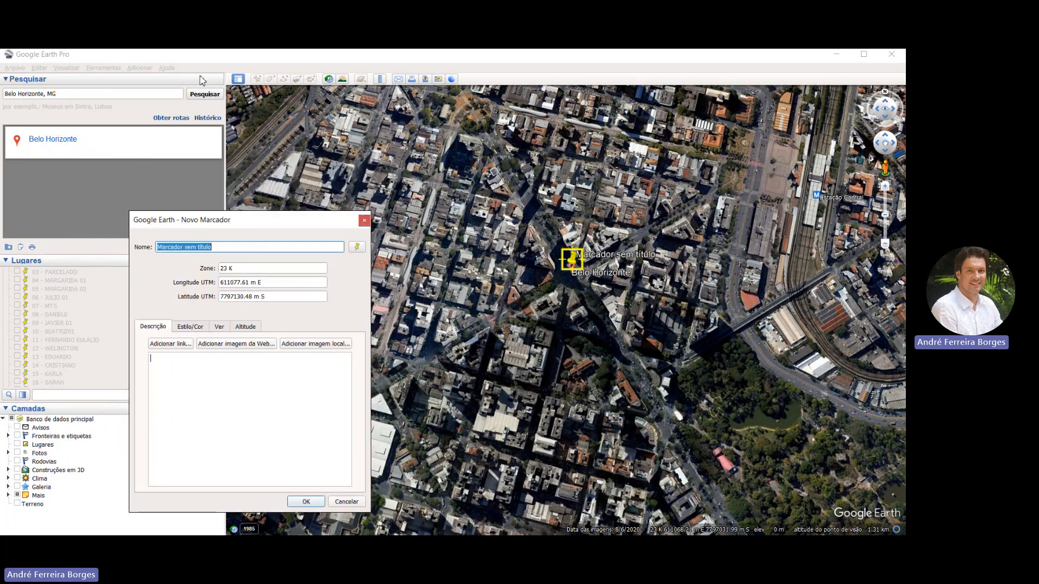
click(346, 501)
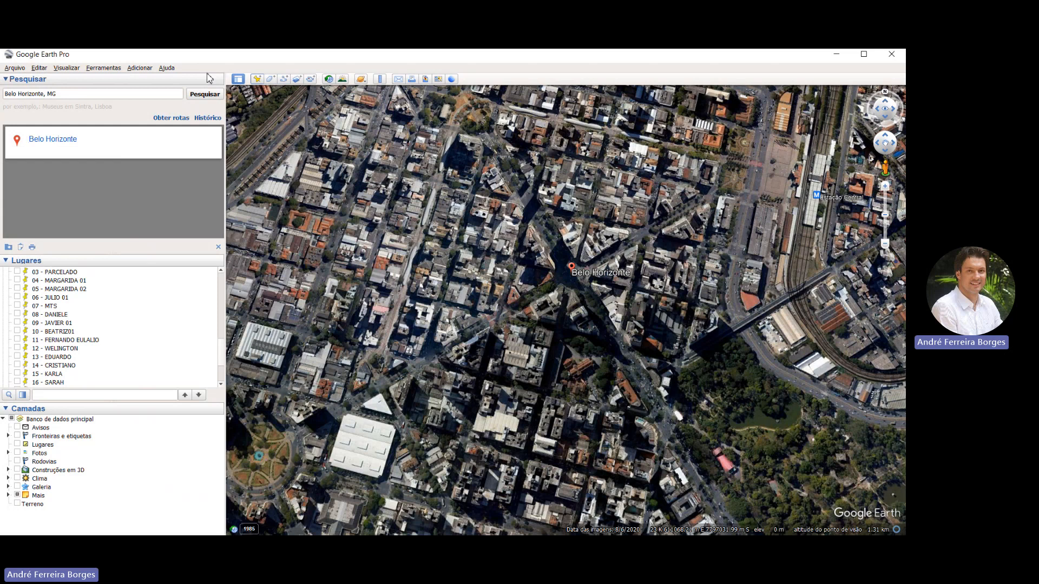
Create a new placemark on the central intersection at the Belo Horizonte search result and name it BH
key(ctrl+shift+p)
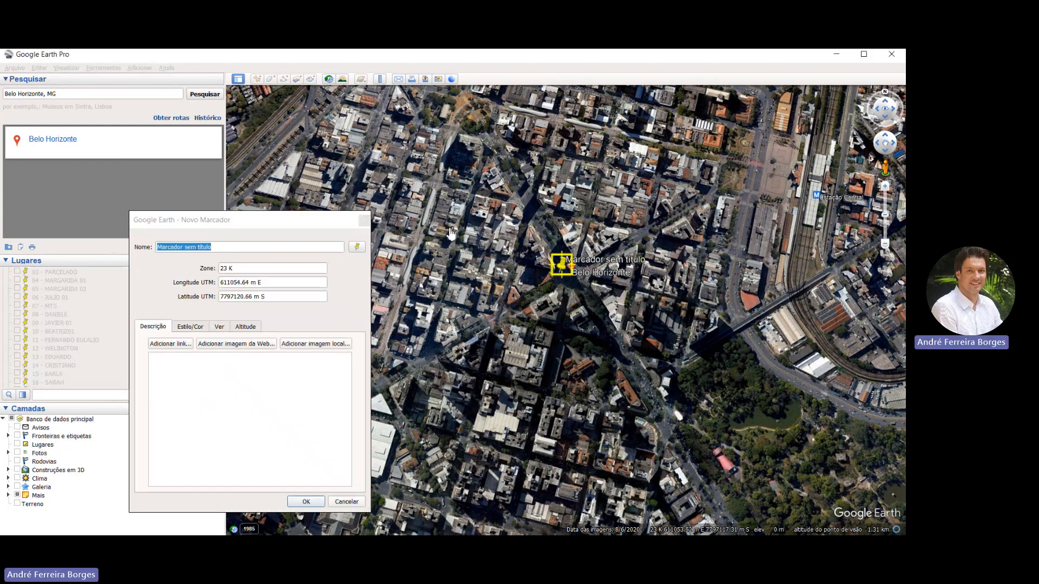
drag(561, 266, 574, 262)
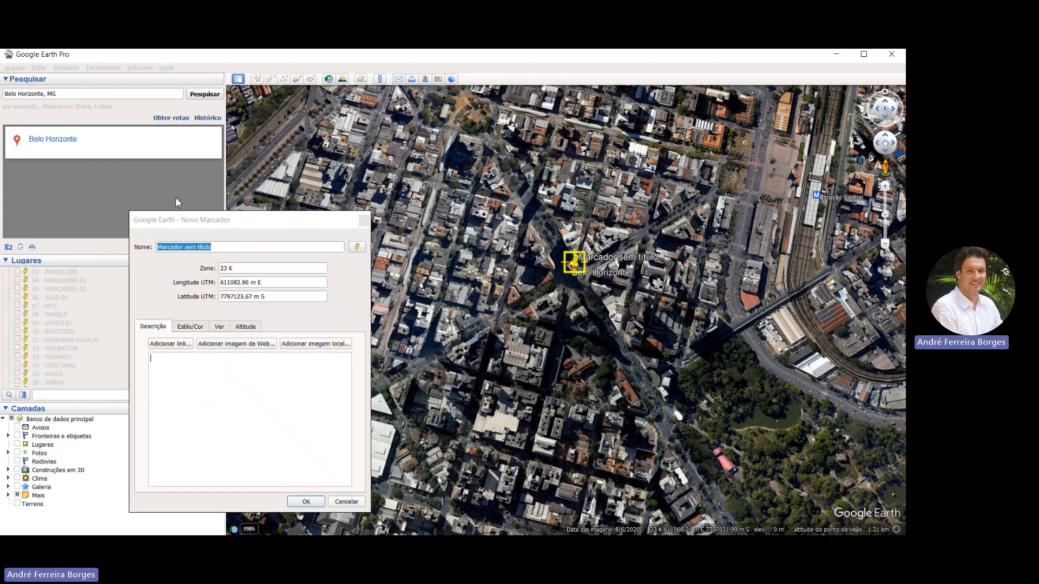
click(143, 216)
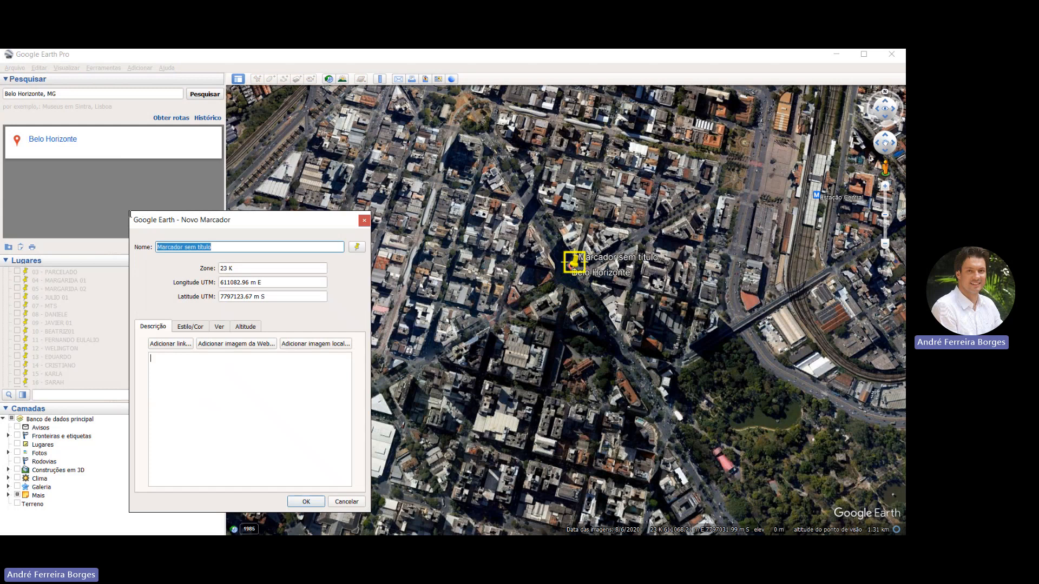
text(BH)
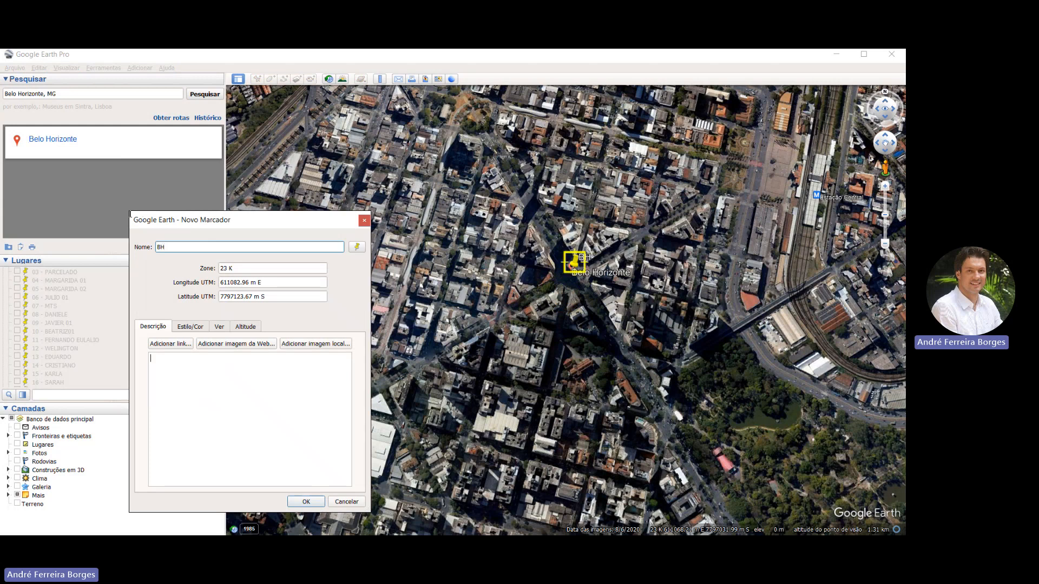
key(Tab)
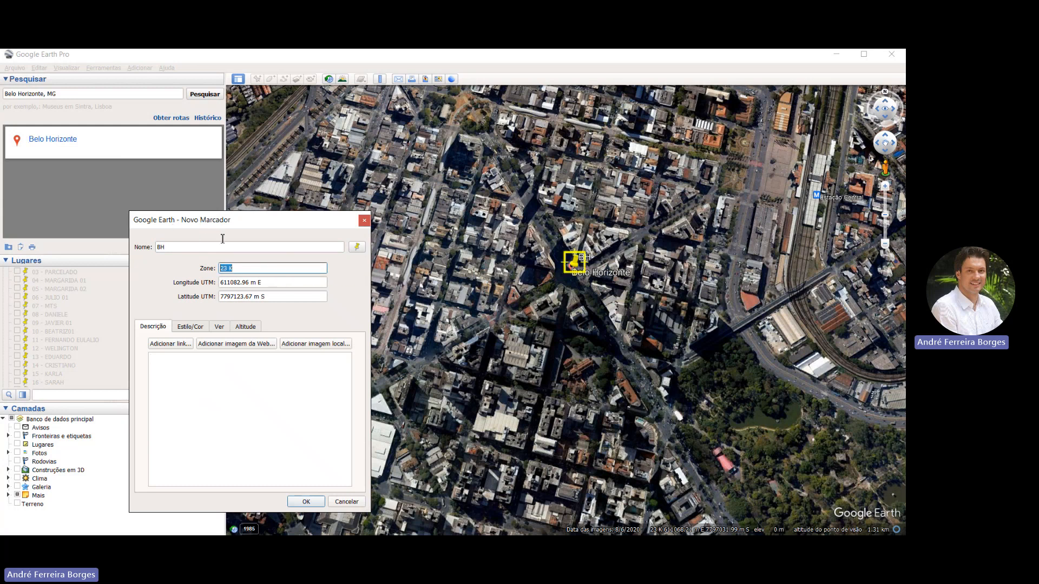
Reposition the BH placemark at about 611080 m E, 7797119 m S in zone 23 K and save it
key(Tab)
key(Tab)
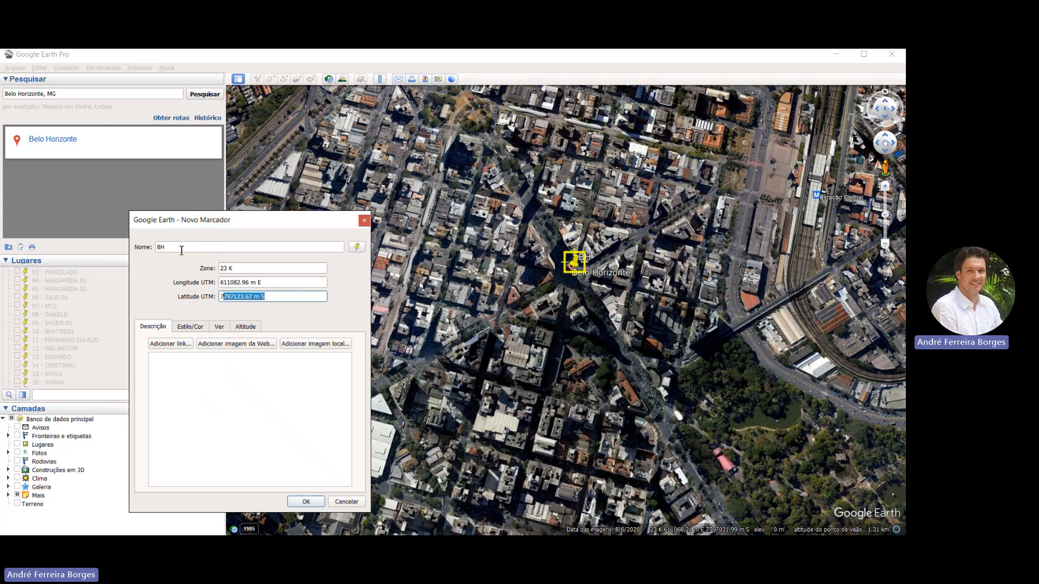
click(459, 226)
drag(459, 227, 458, 228)
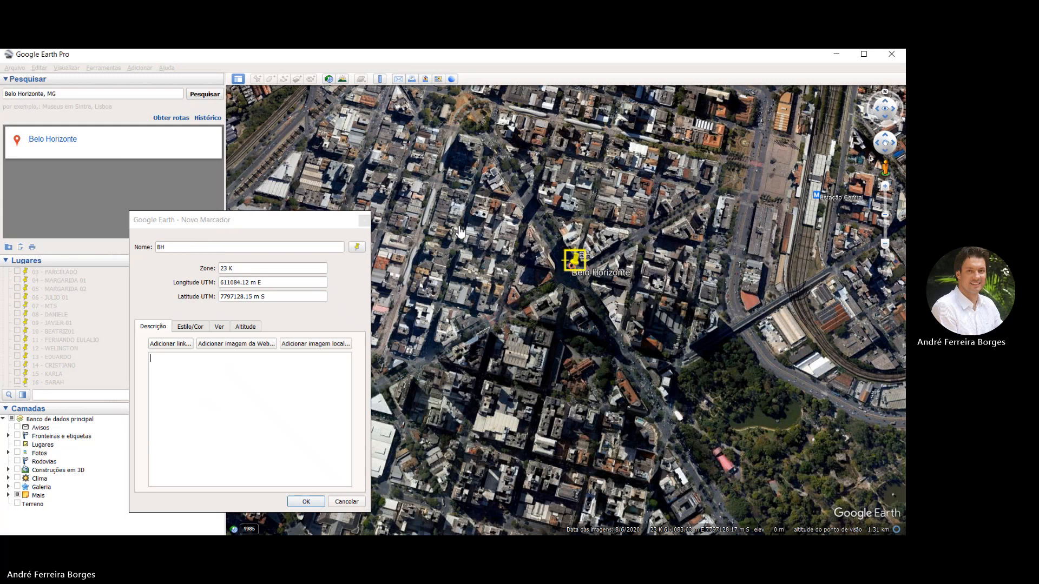
click(200, 224)
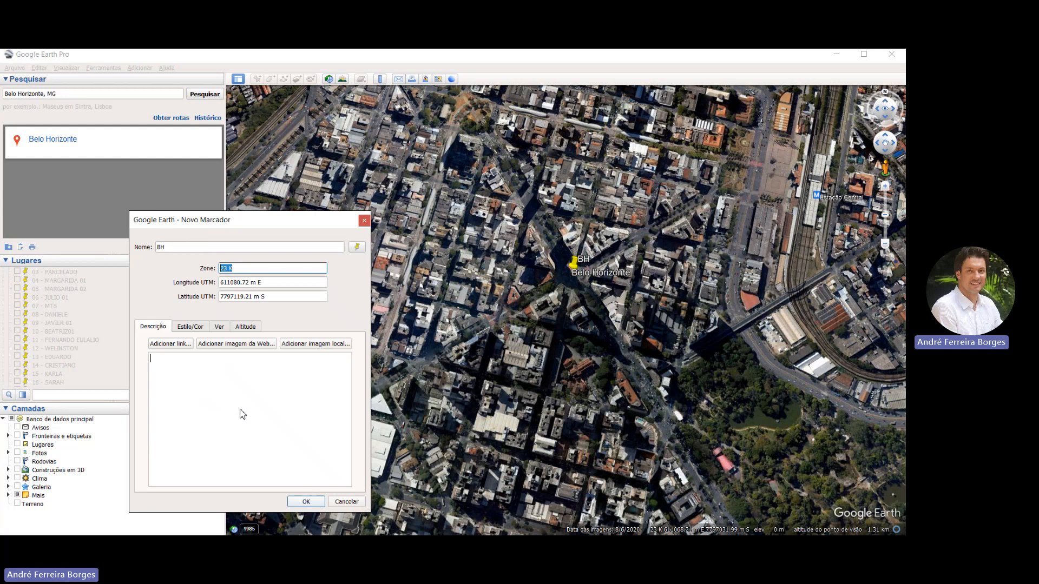
click(306, 501)
Change the BH placemark's UTM zone to 22 K, keeping its easting and northing values
scroll(406, 266, down, 10)
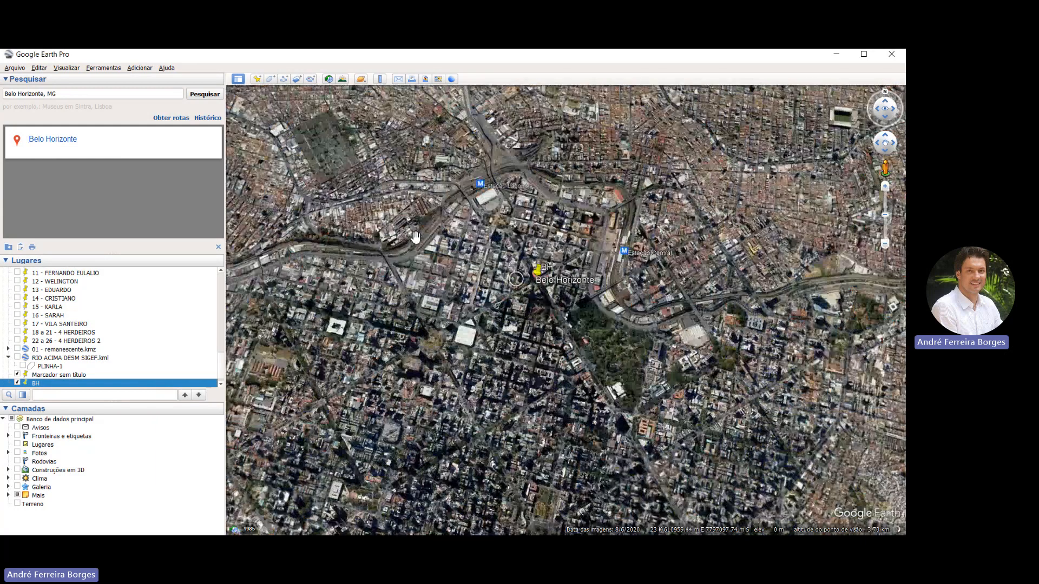
scroll(417, 236, down, 8)
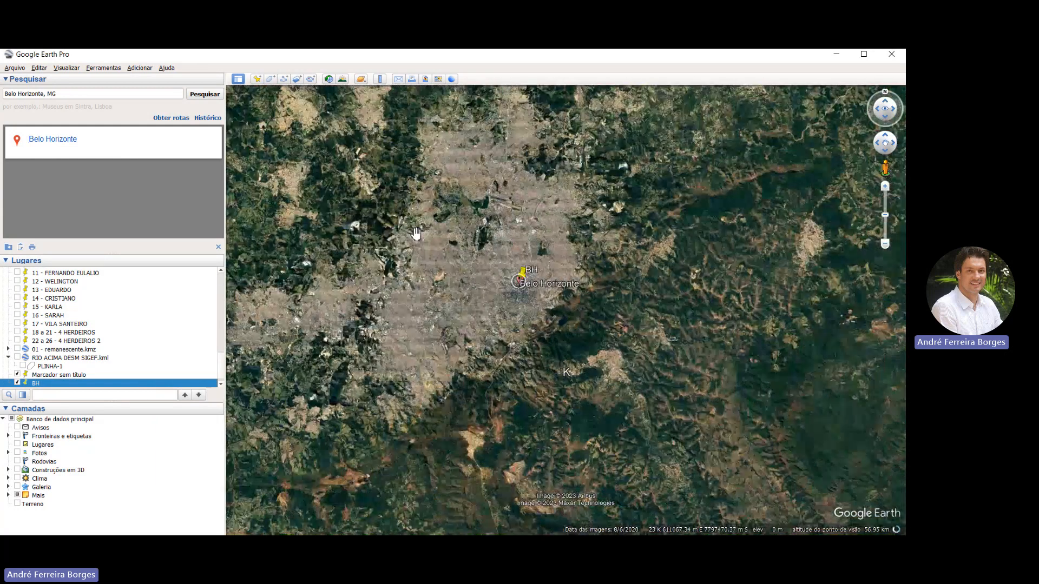
scroll(414, 235, down, 8)
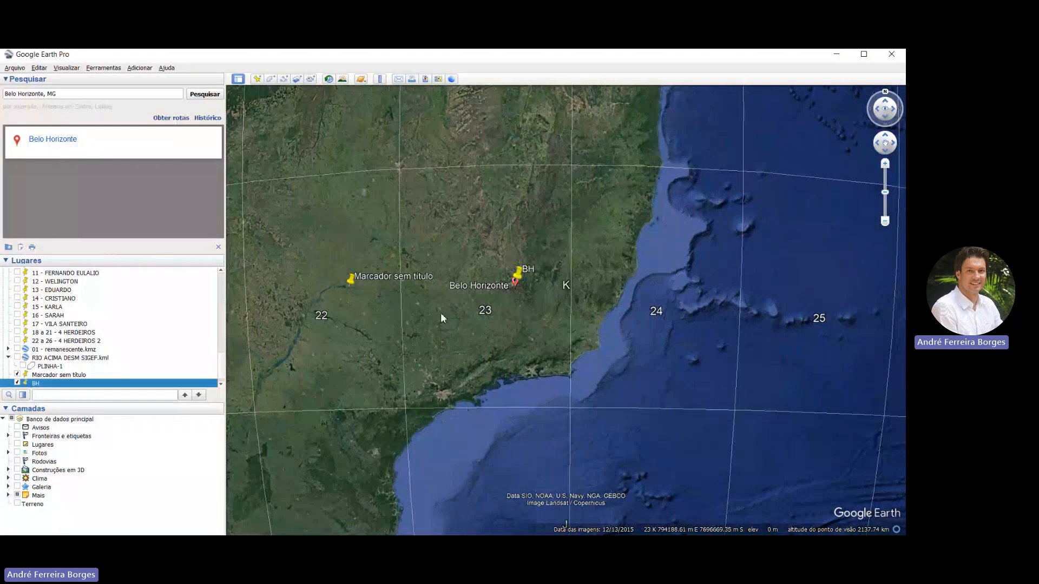
click(440, 333)
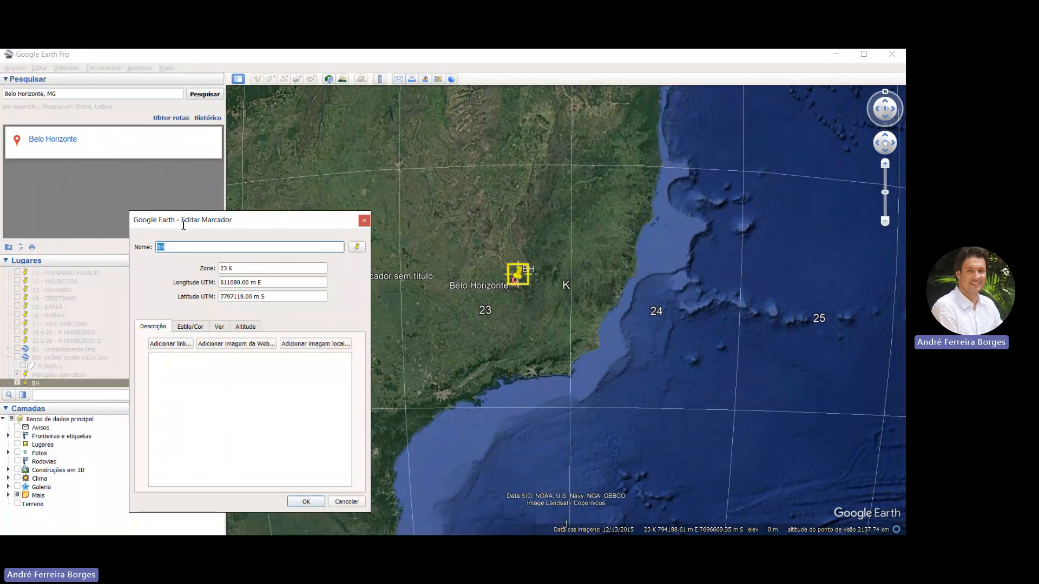
click(228, 269)
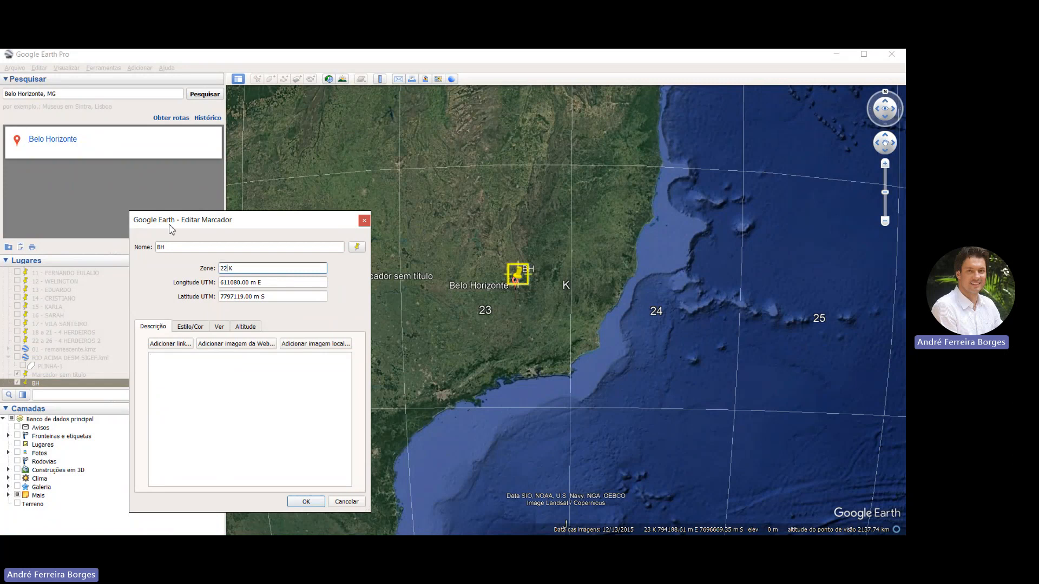
key(Return)
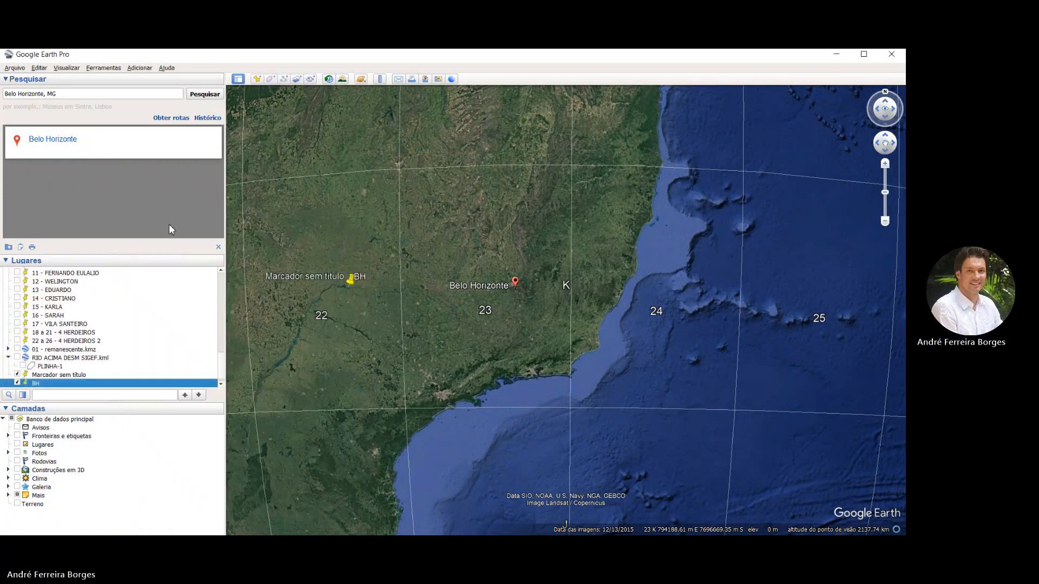
Set the BH placemark's UTM zone to 24 K with the same easting and northing values
scroll(420, 217, down, 5)
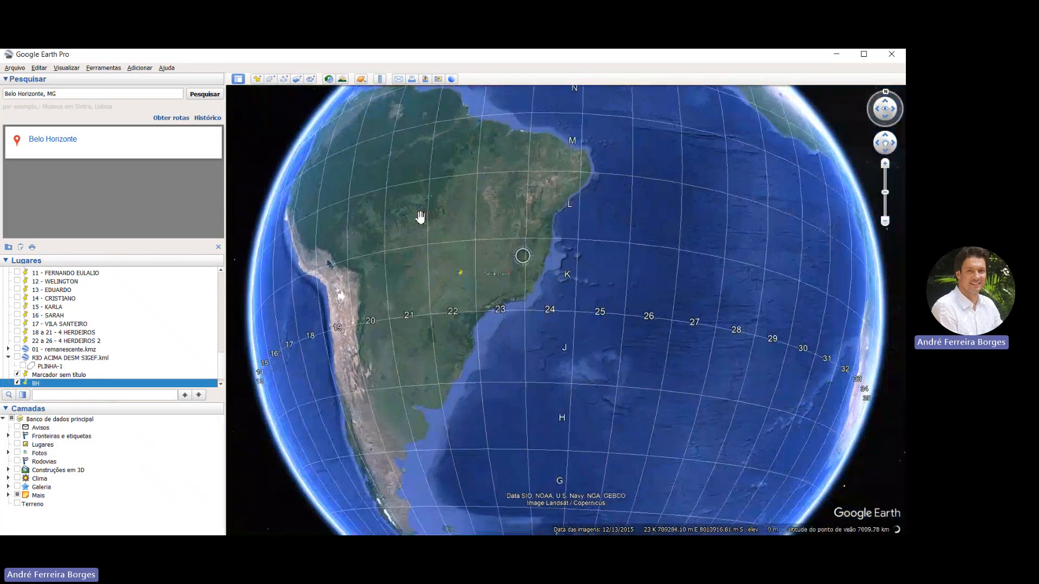
scroll(420, 217, up, 3)
scroll(420, 217, up, 2)
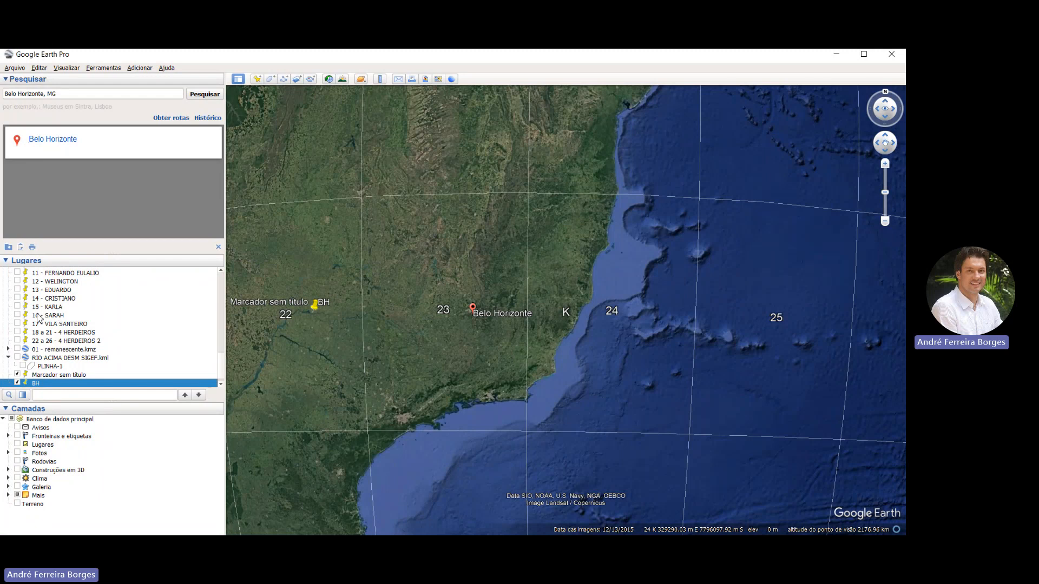
click(63, 429)
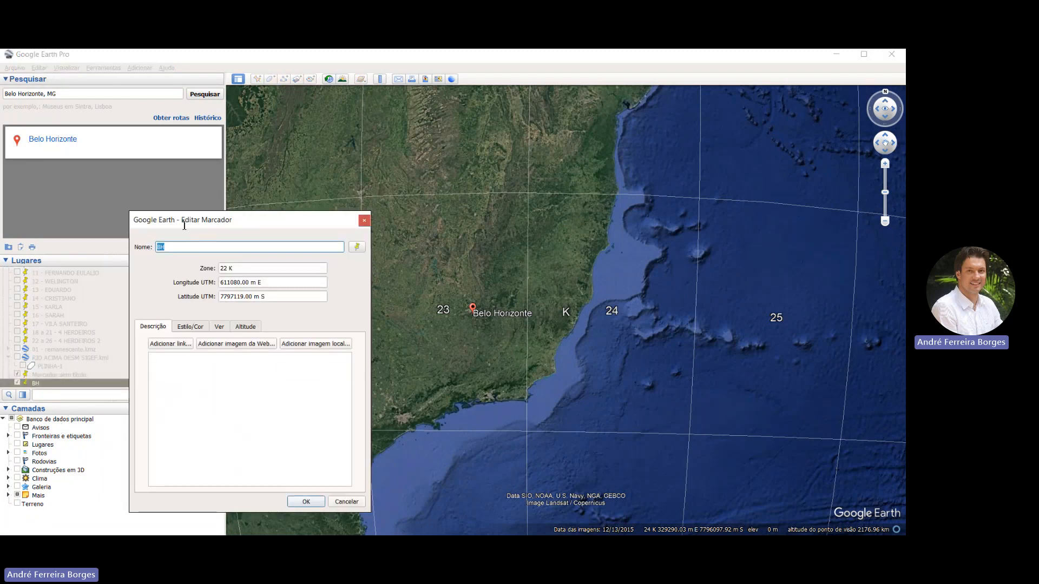
key(Tab)
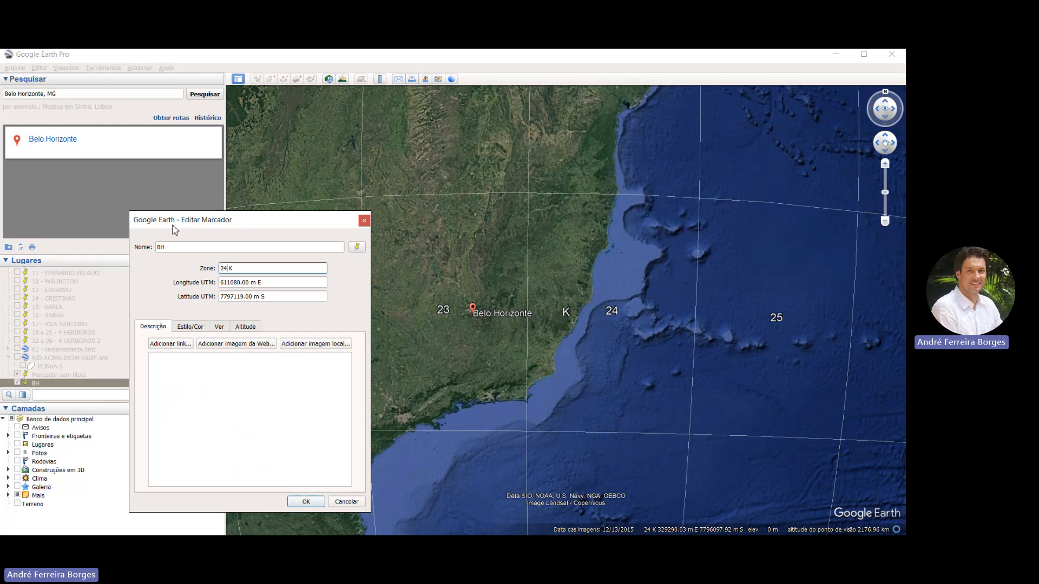
text(24)
key(Return)
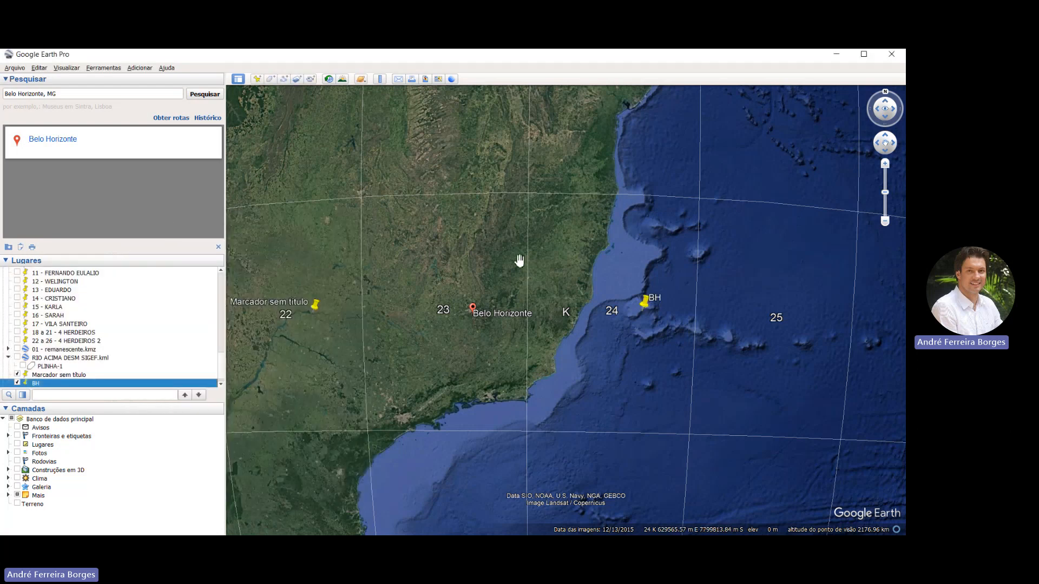
Compare the positions of the BH placemark, the untitled placemark and Belo Horizonte across UTM zones 22, 23 and 24
drag(522, 262, 537, 265)
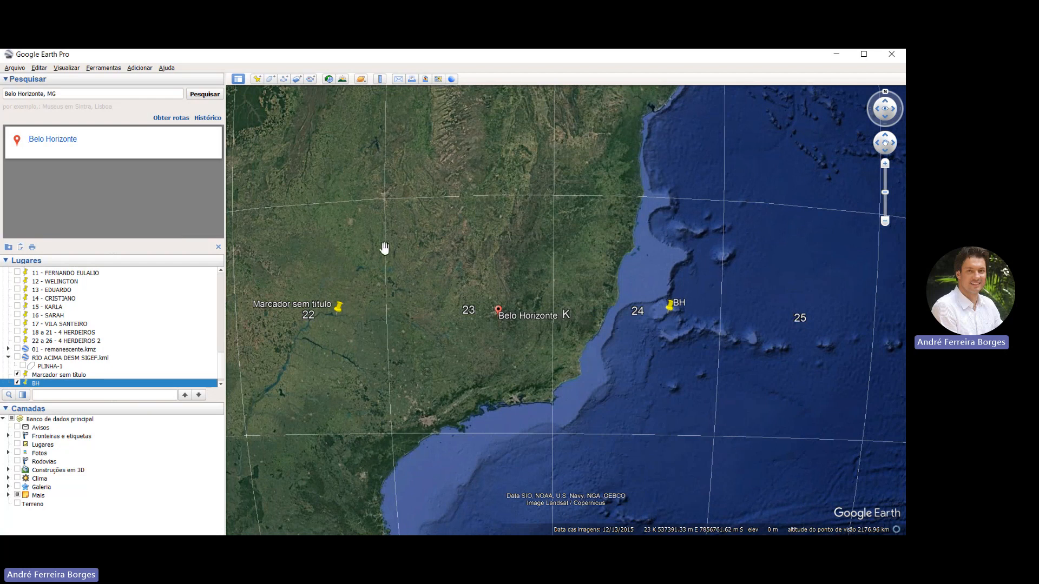
scroll(384, 249, up, 1)
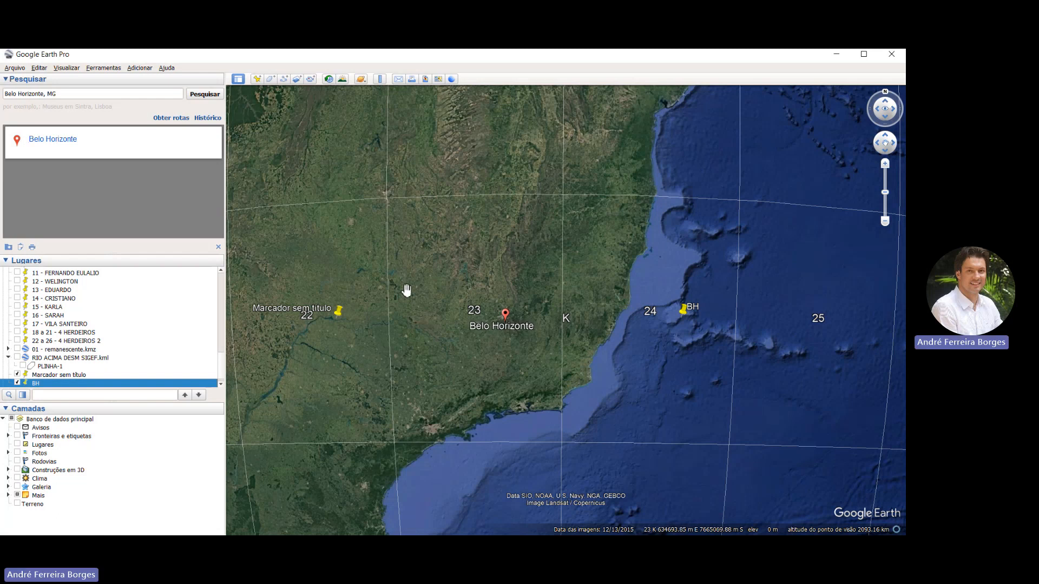
scroll(406, 291, down, 6)
scroll(406, 290, up, 4)
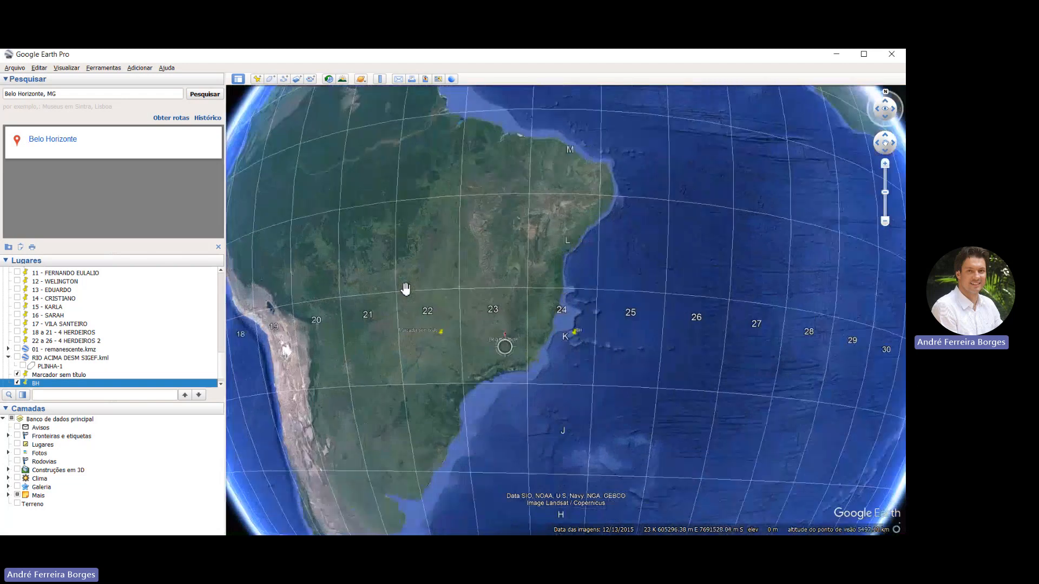
scroll(486, 274, up, 2)
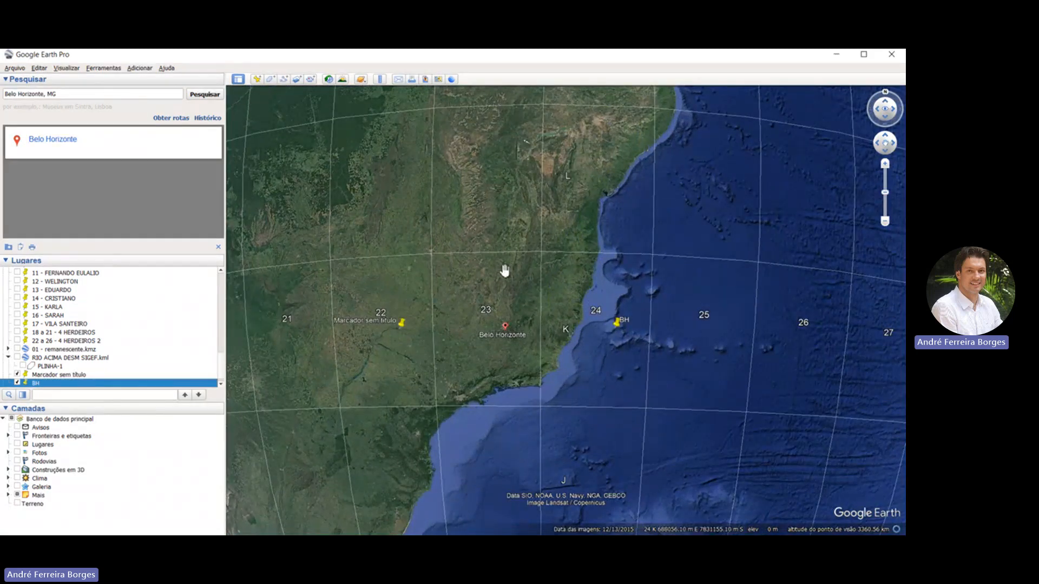
scroll(504, 270, down, 4)
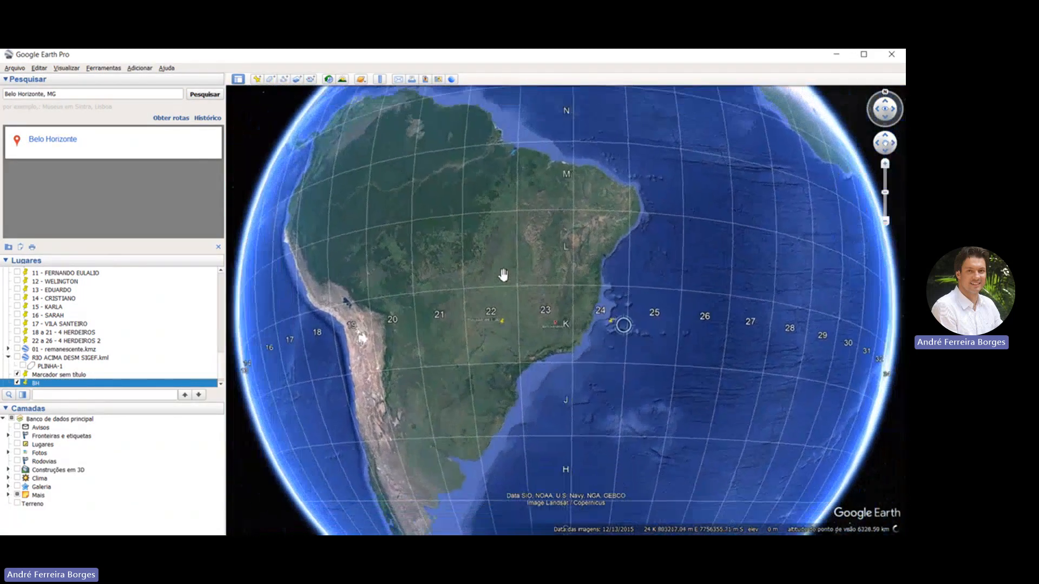
Set the latitude/longitude display to degrees, minutes, seconds and apply the options
scroll(503, 276, down, 3)
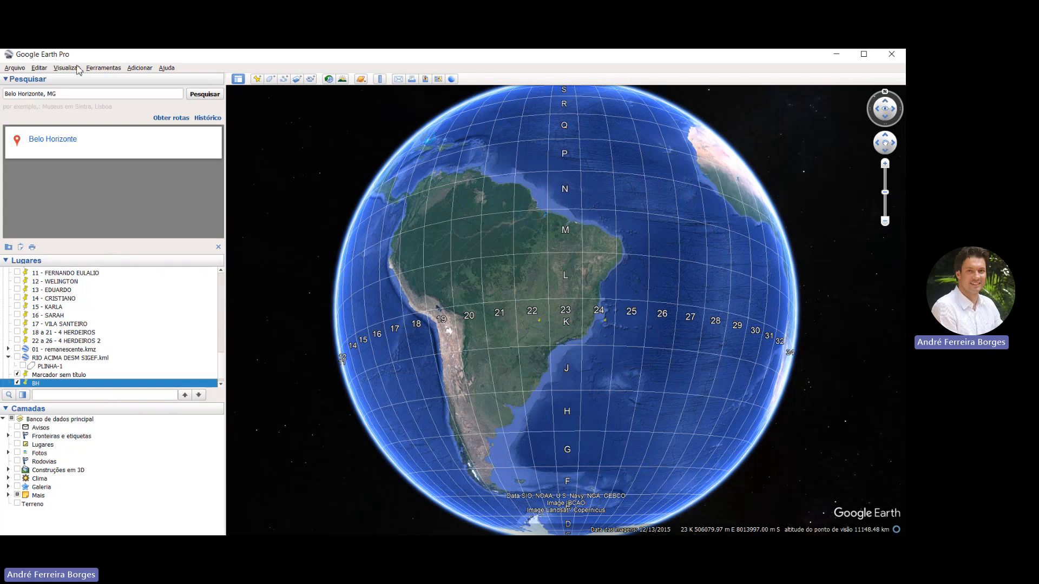
click(86, 135)
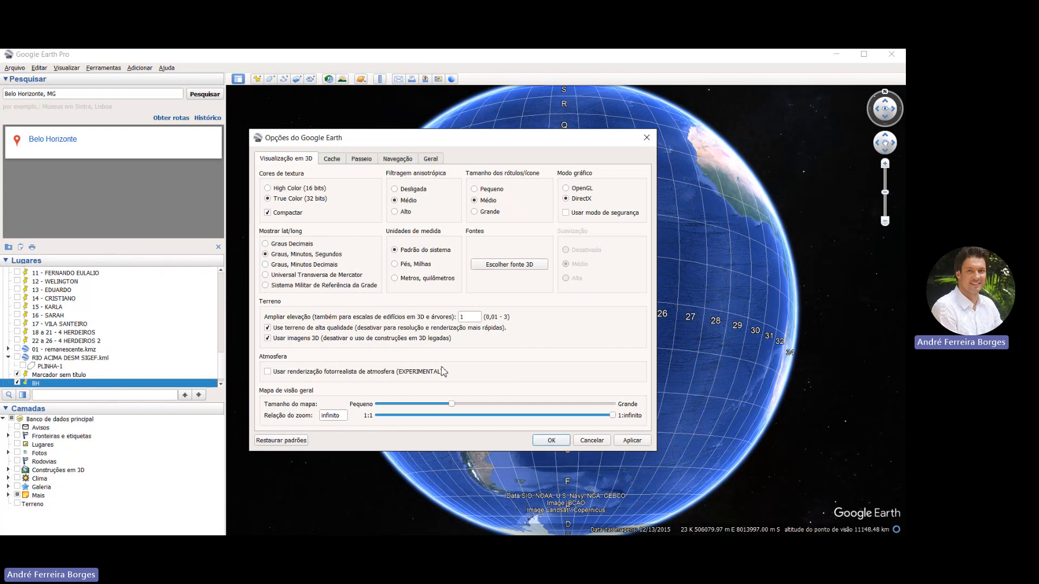
click(551, 440)
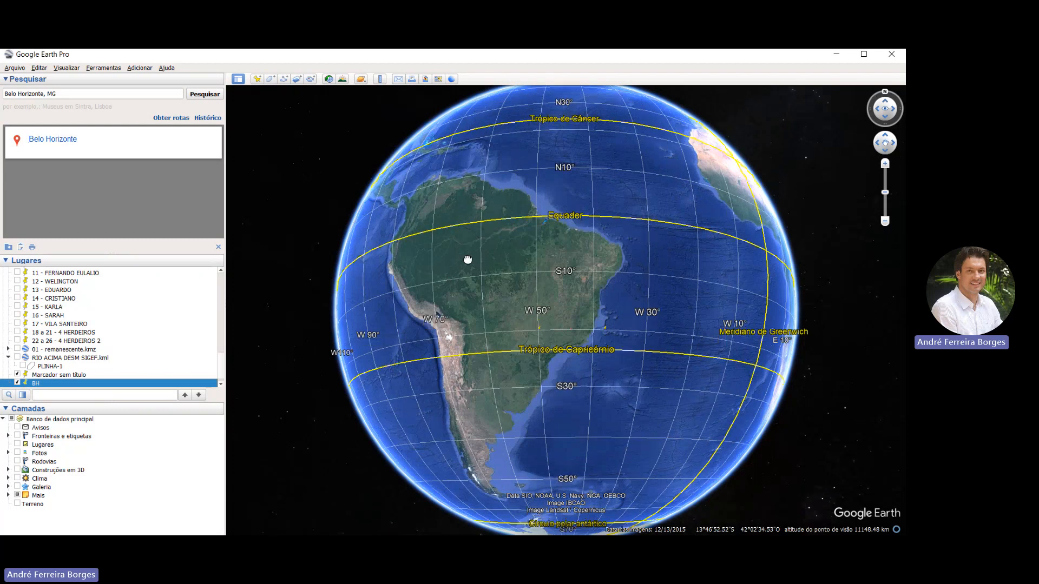
Examine the geographic grid around the Equator, the Greenwich meridian and South America on the whole globe
drag(467, 260, 444, 281)
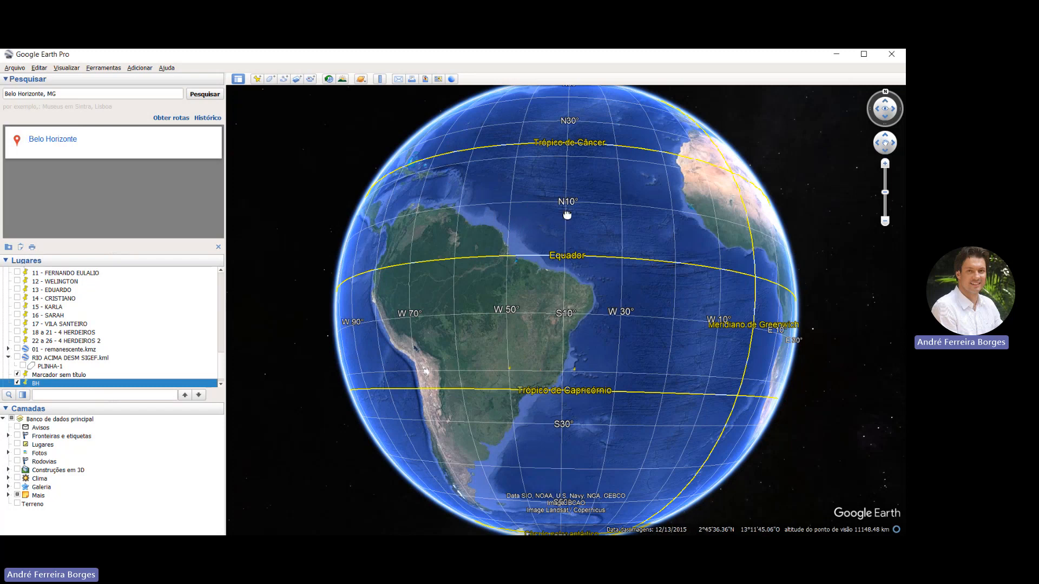
drag(567, 215, 448, 231)
drag(441, 281, 490, 286)
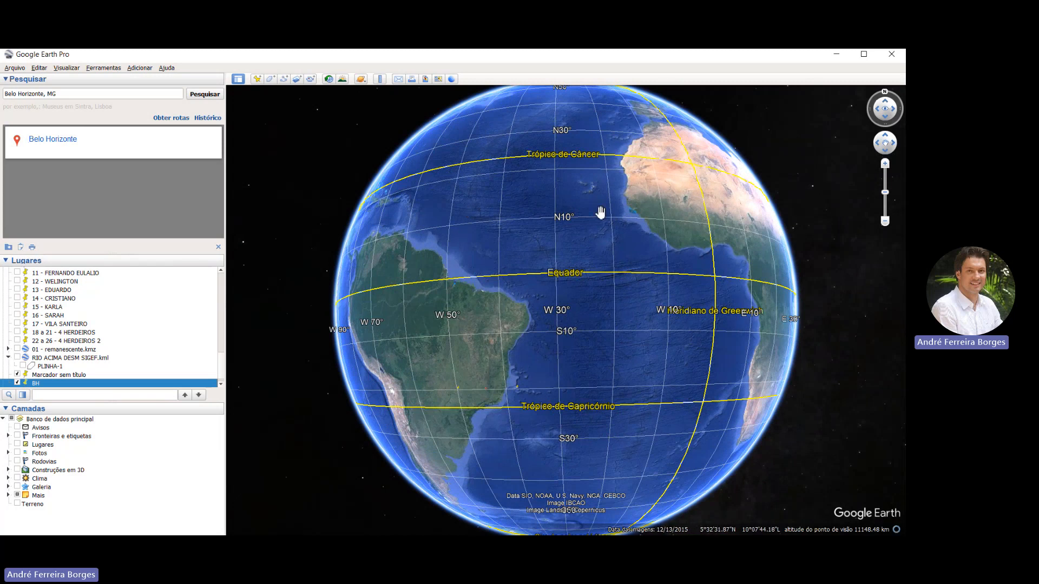
drag(599, 213, 534, 216)
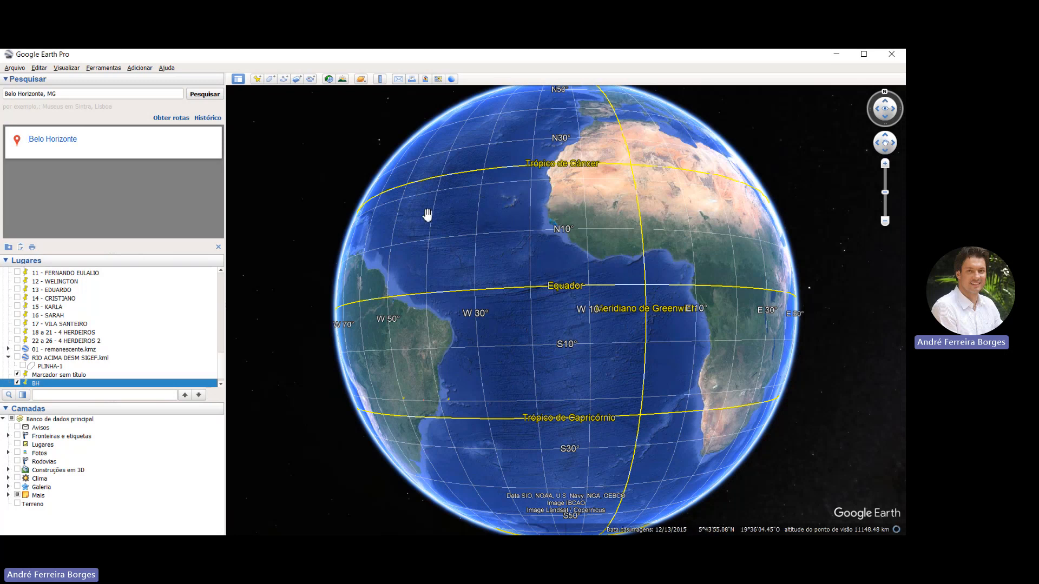
drag(455, 271, 543, 255)
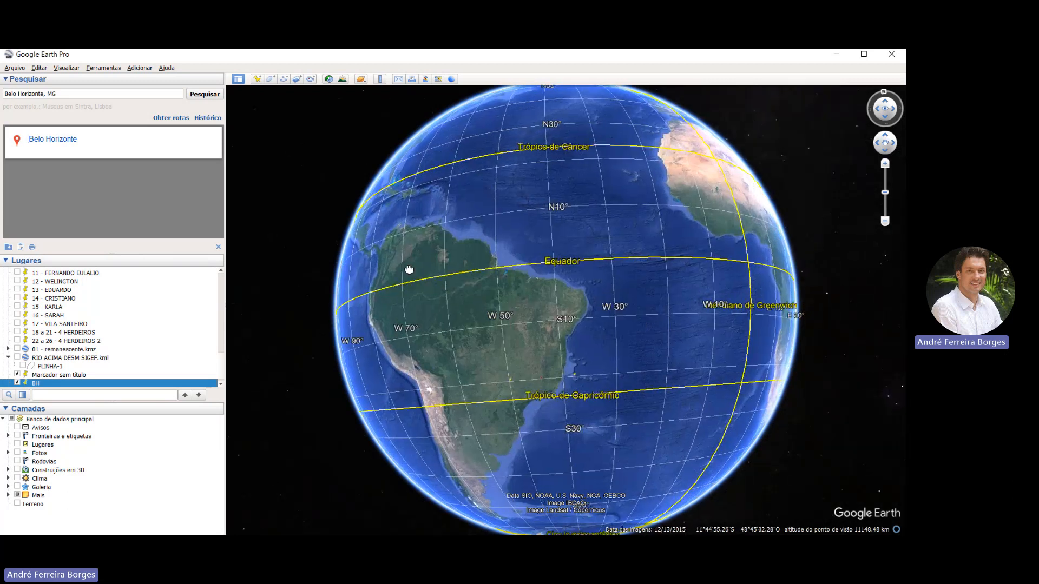
drag(409, 269, 436, 229)
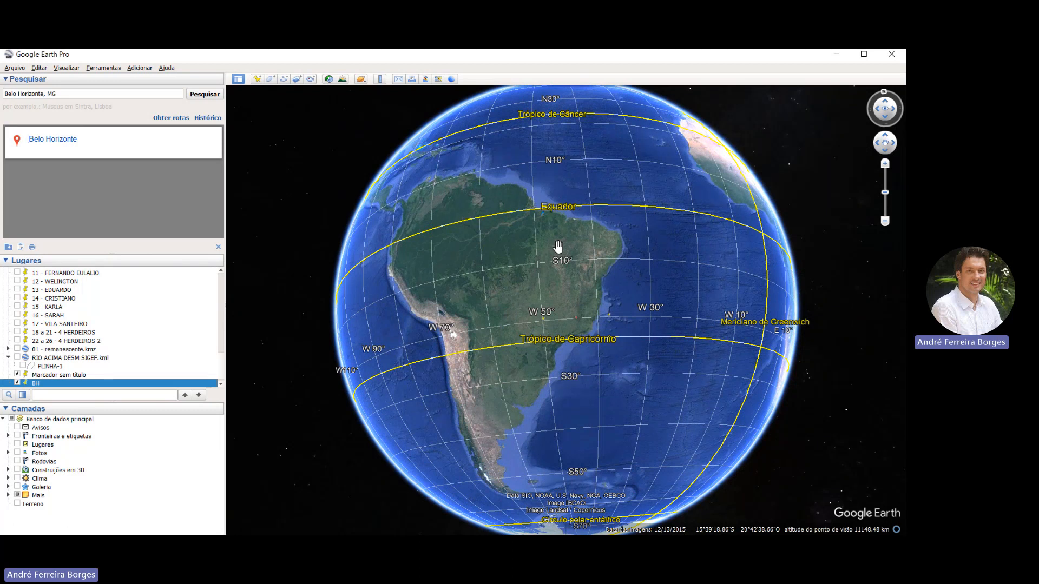
drag(540, 252, 514, 287)
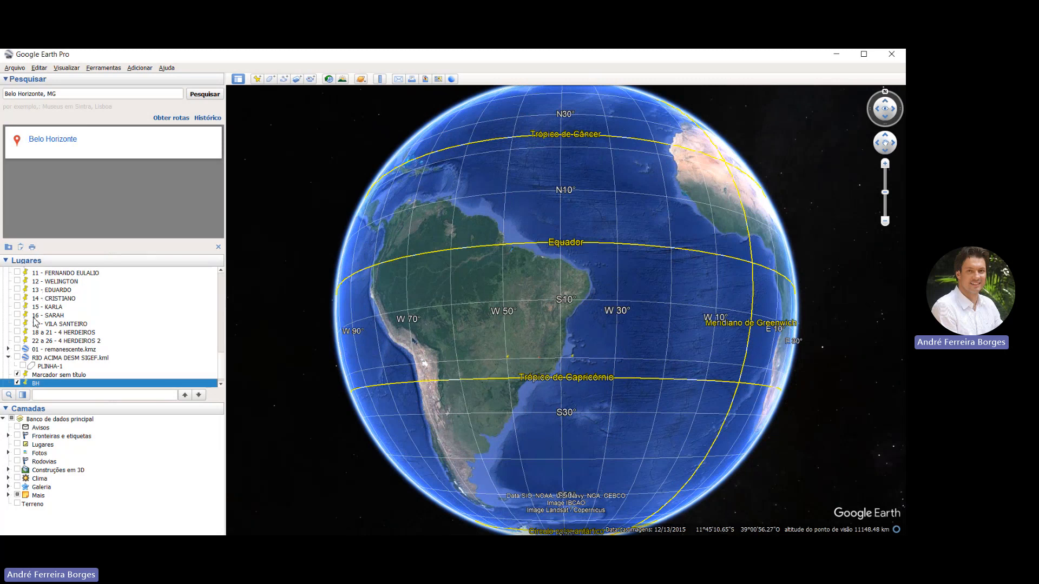
Fly to the saved BH view, check the placemark's latitude and longitude in its properties, and close them unchanged
double_click(35, 383)
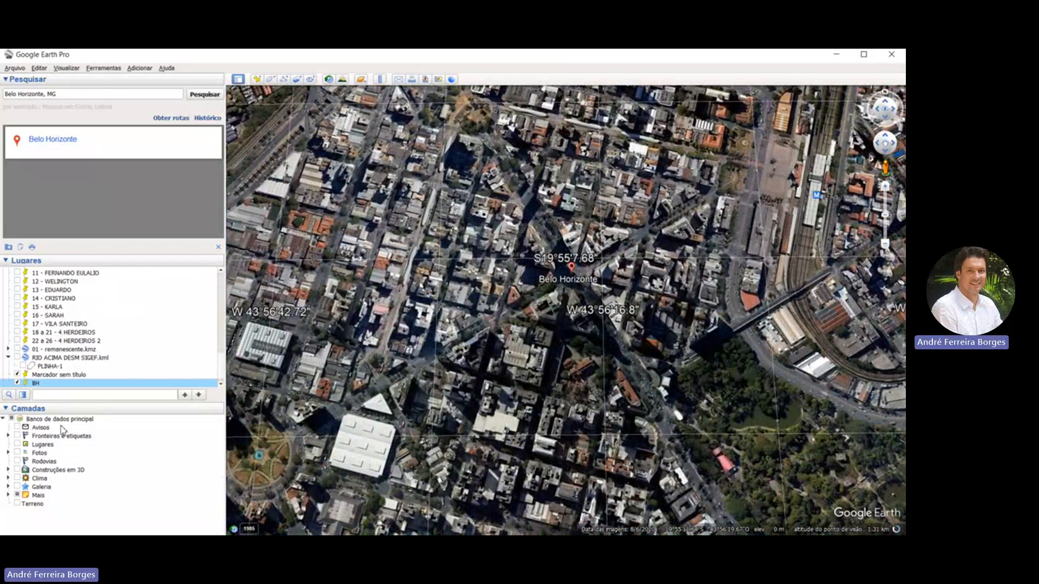
click(63, 426)
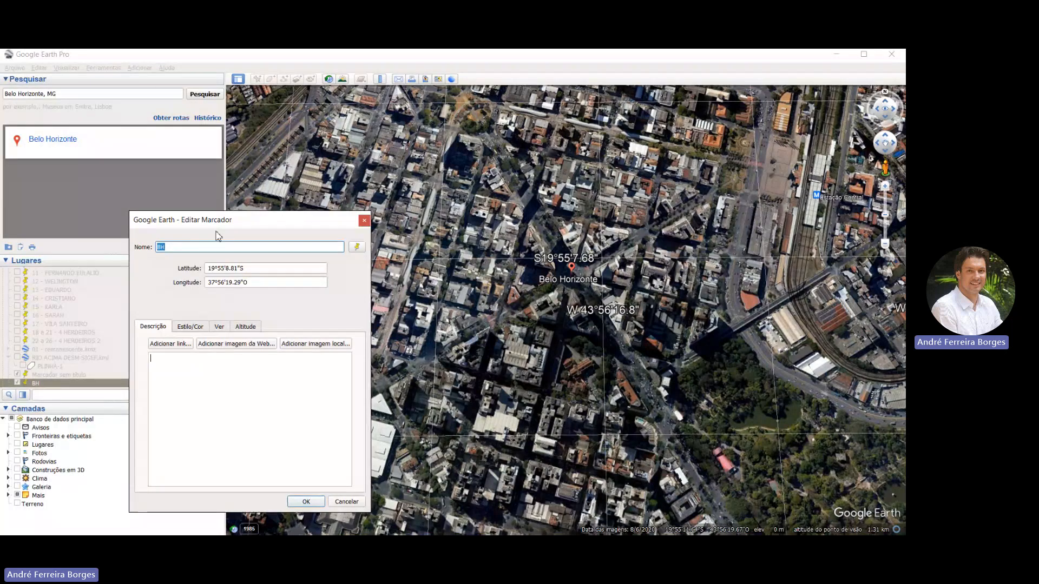
click(364, 220)
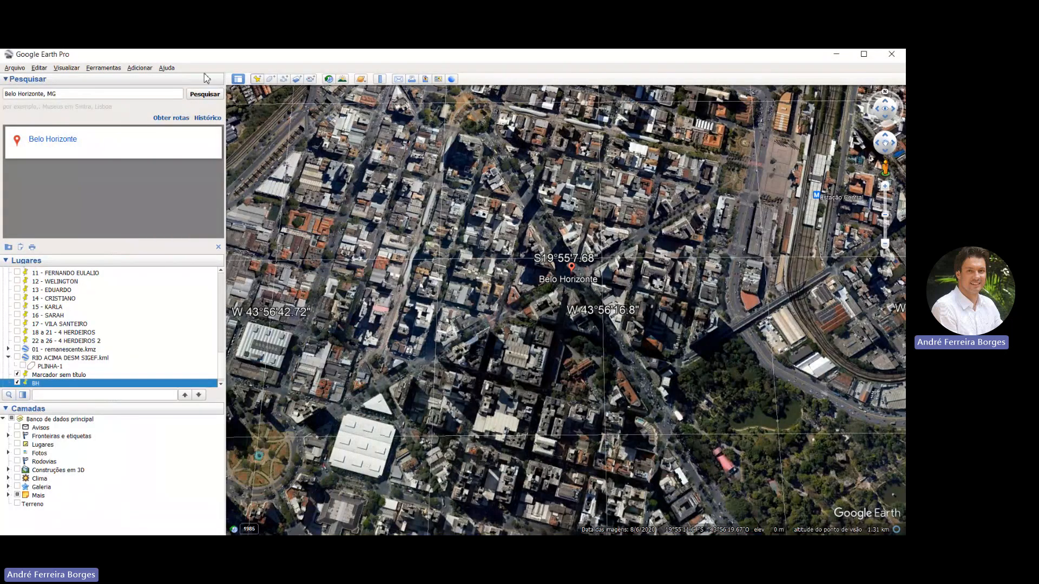
Start a trial placemark at the Belo Horizonte marker, examine its latitude and longitude values, and discard it
click(257, 79)
drag(574, 297, 573, 267)
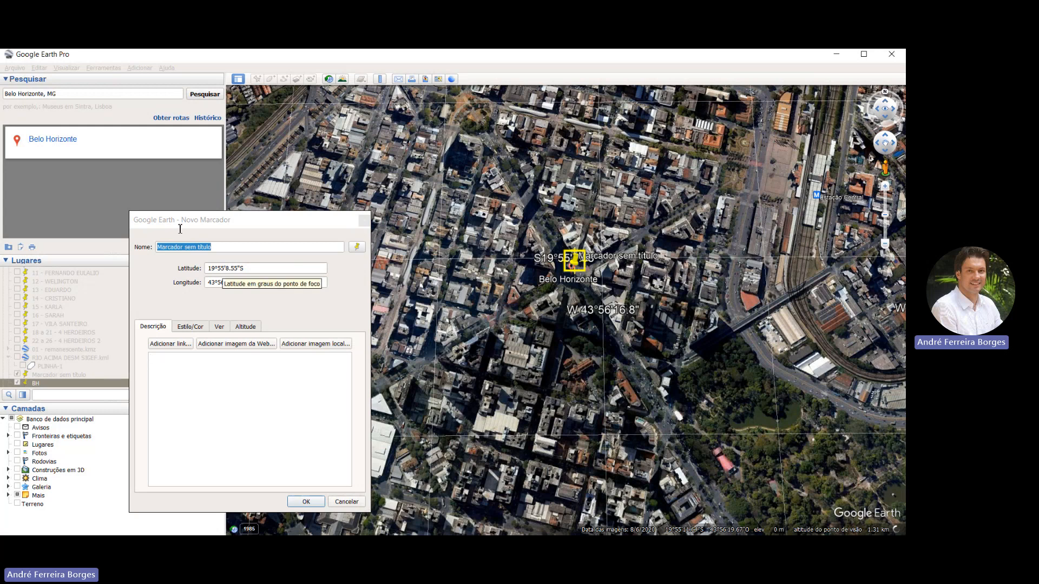
click(209, 225)
key(Tab)
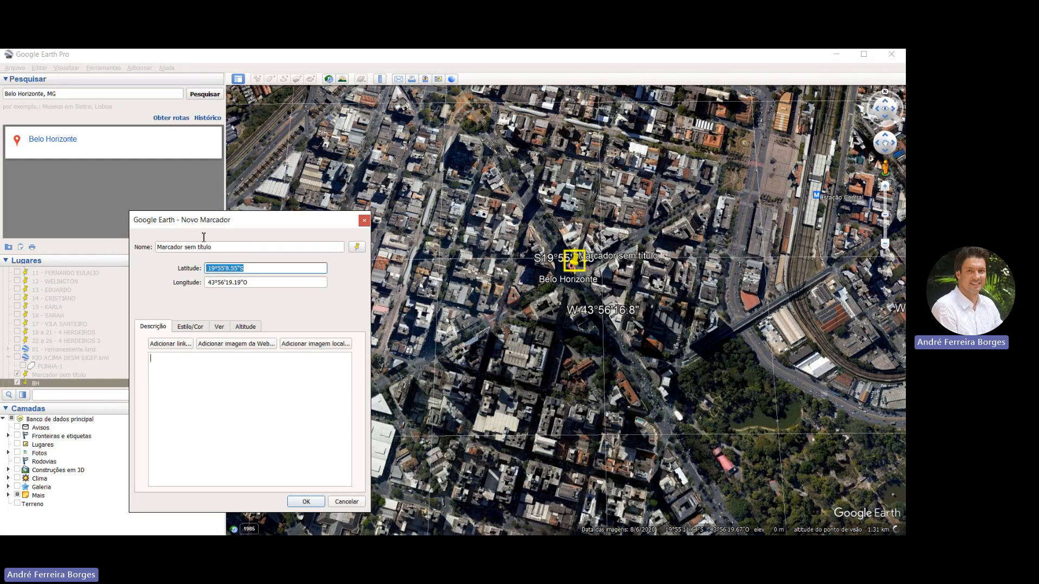
key(Tab)
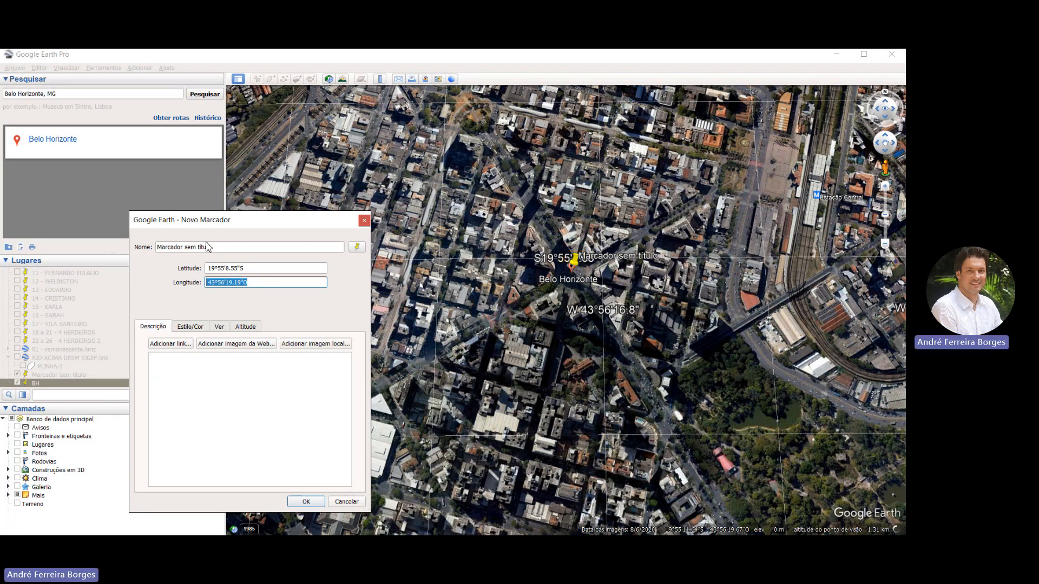
key(shift+Tab)
key(ctrl+a)
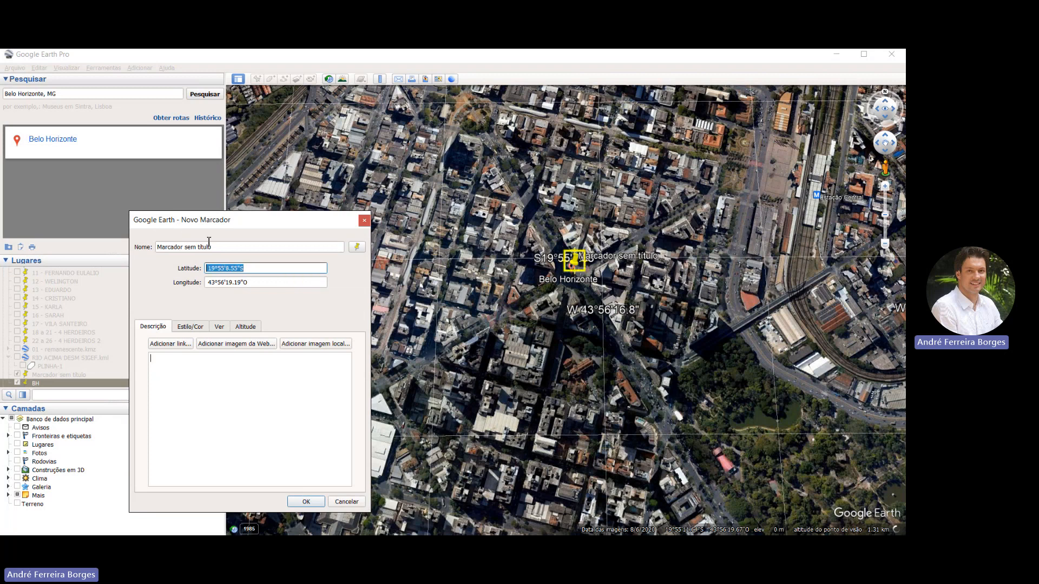
key(Tab)
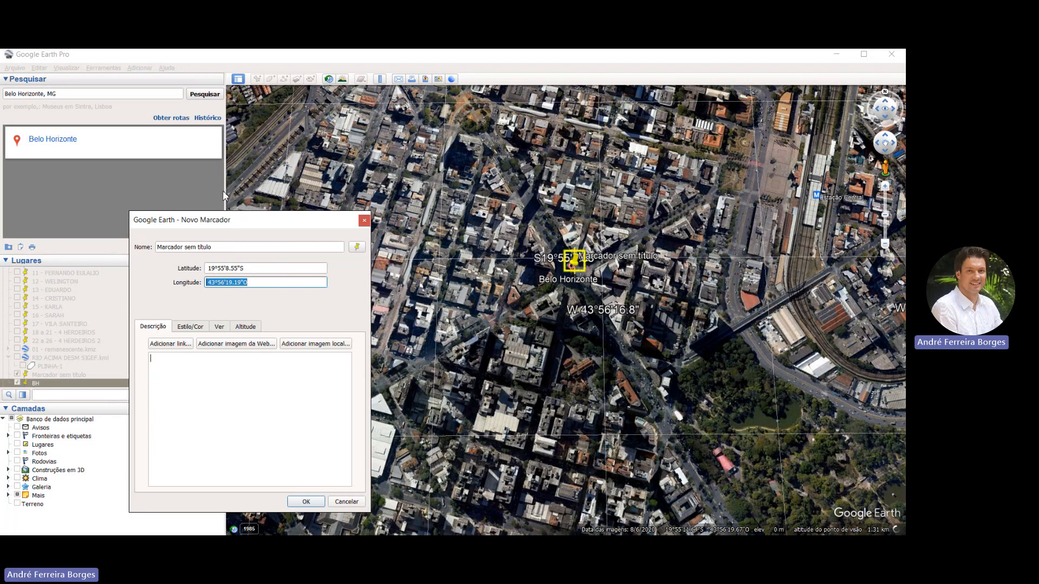
drag(229, 225, 292, 168)
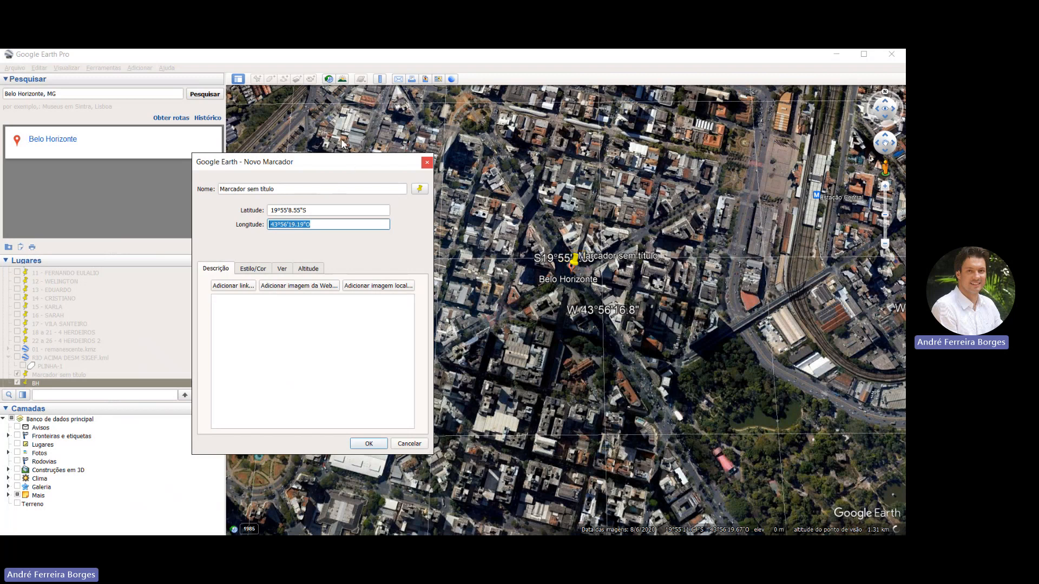
click(427, 162)
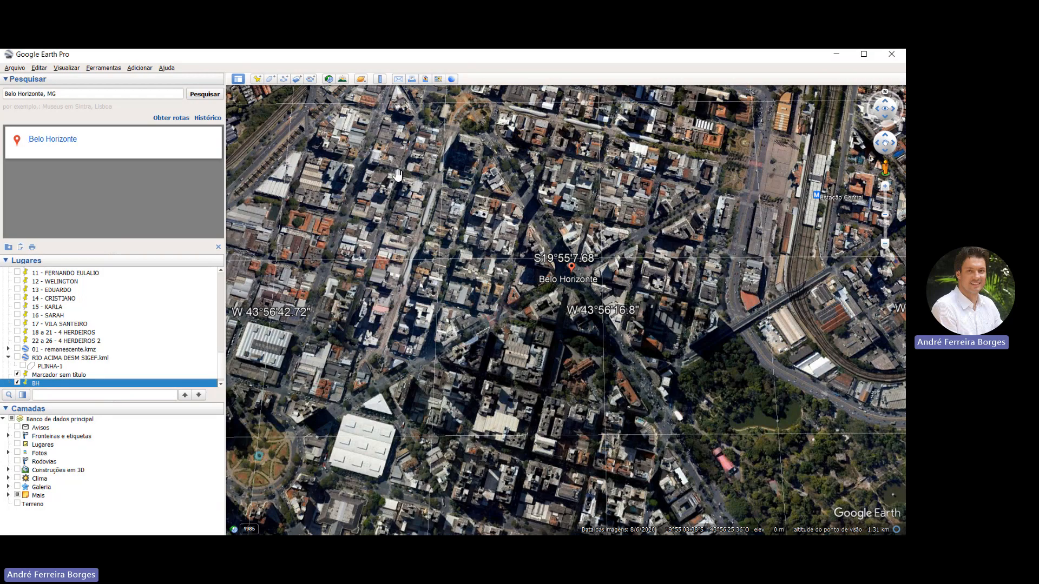
Create a placemark named PRAÇA Raul SOARES on the circular plaza at about 19°55'22.15"S, 43°56'42.39"O
scroll(397, 173, down, 5)
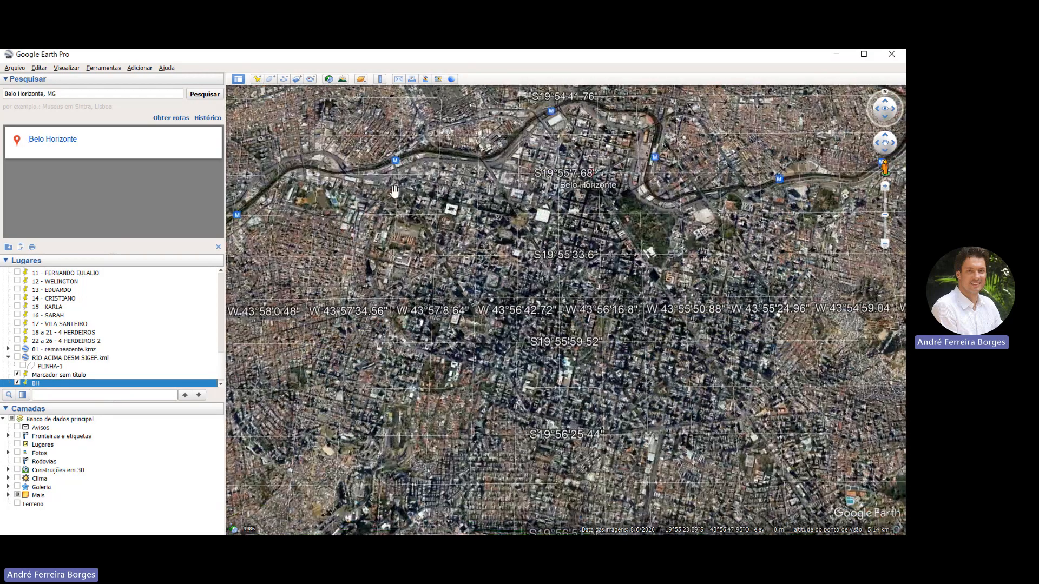
scroll(394, 191, up, 5)
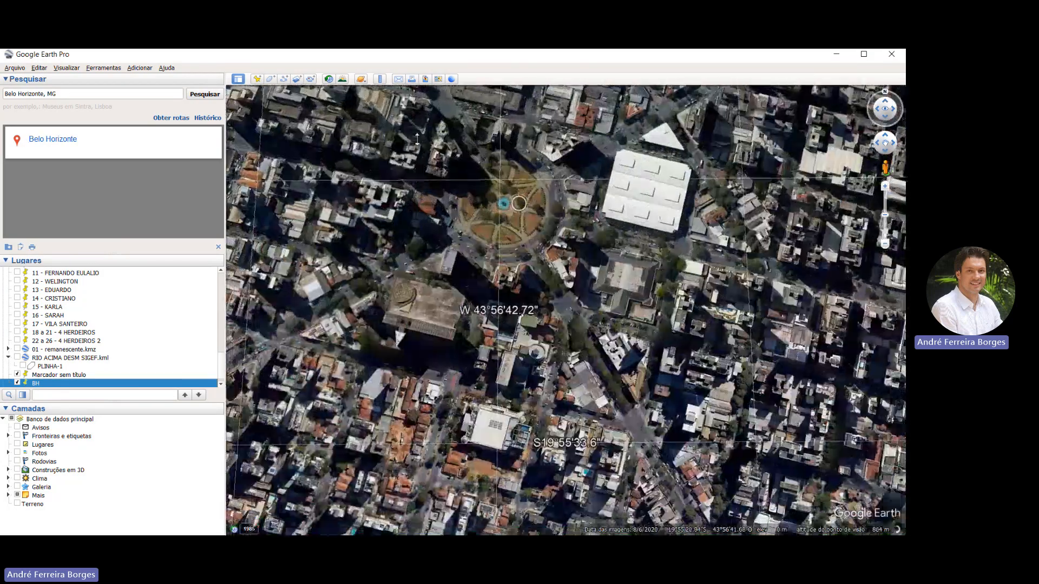
drag(418, 139, 421, 204)
scroll(420, 204, up, 2)
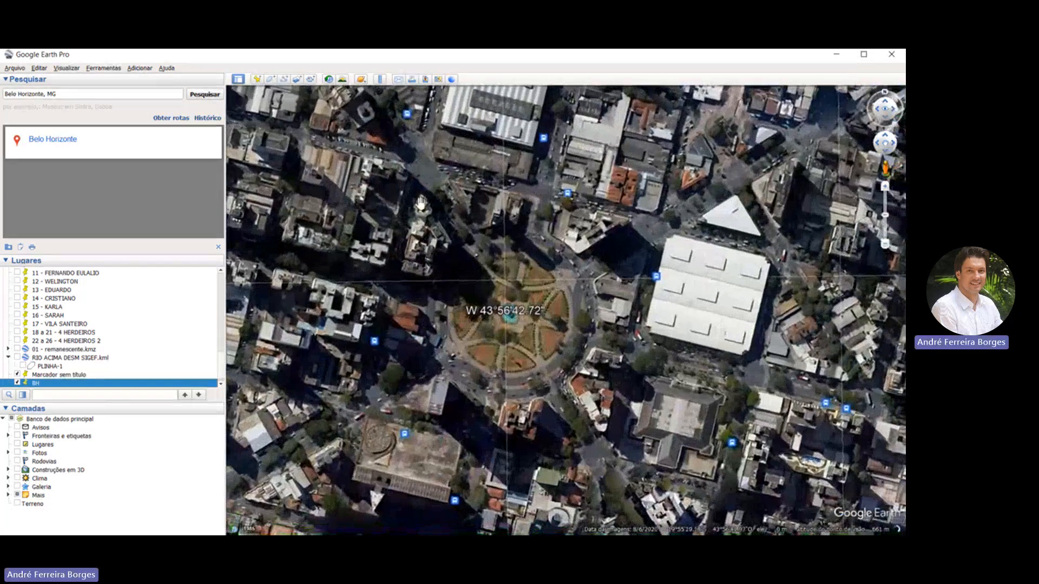
scroll(421, 204, down, 2)
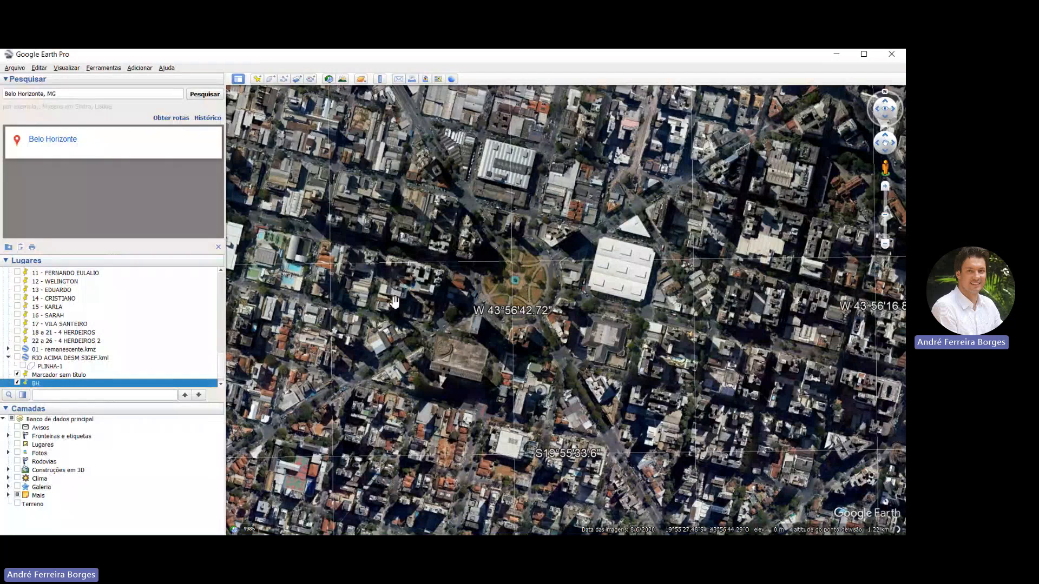
middle_drag(420, 267, 417, 265)
drag(362, 180, 426, 245)
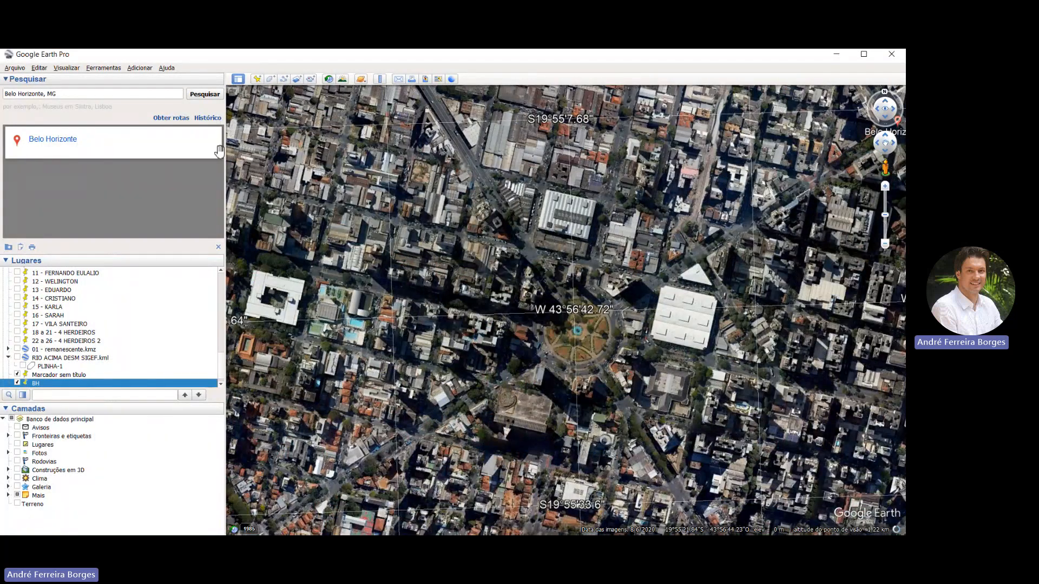
click(257, 79)
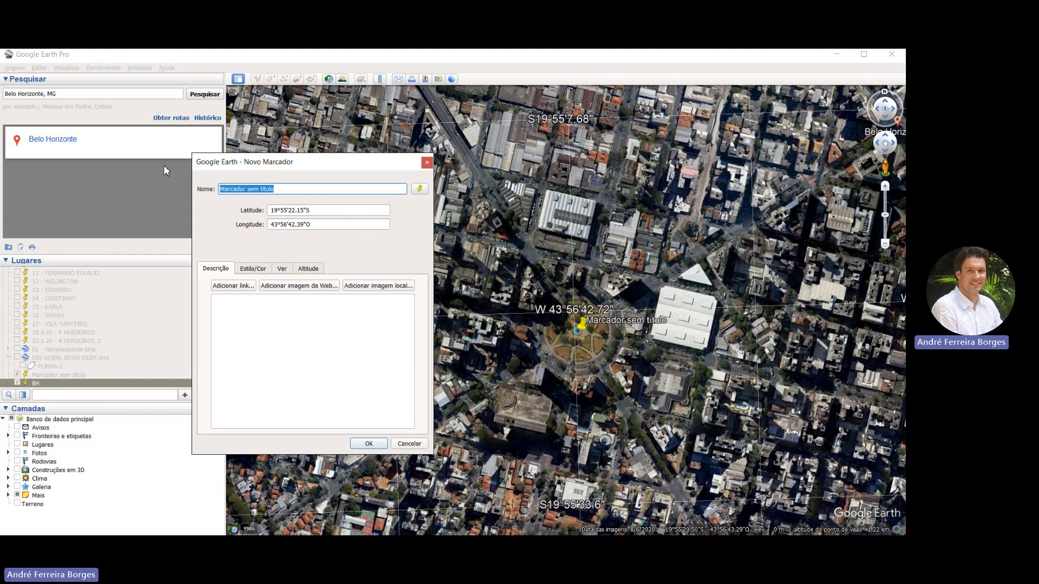
text(PRAÇA)
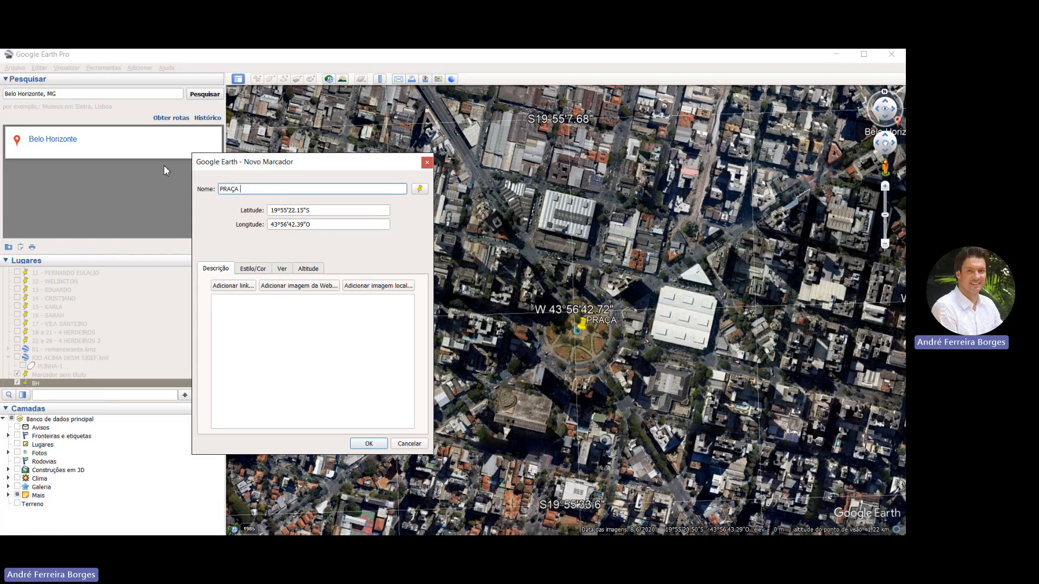
key(Tab)
text(Raul S)
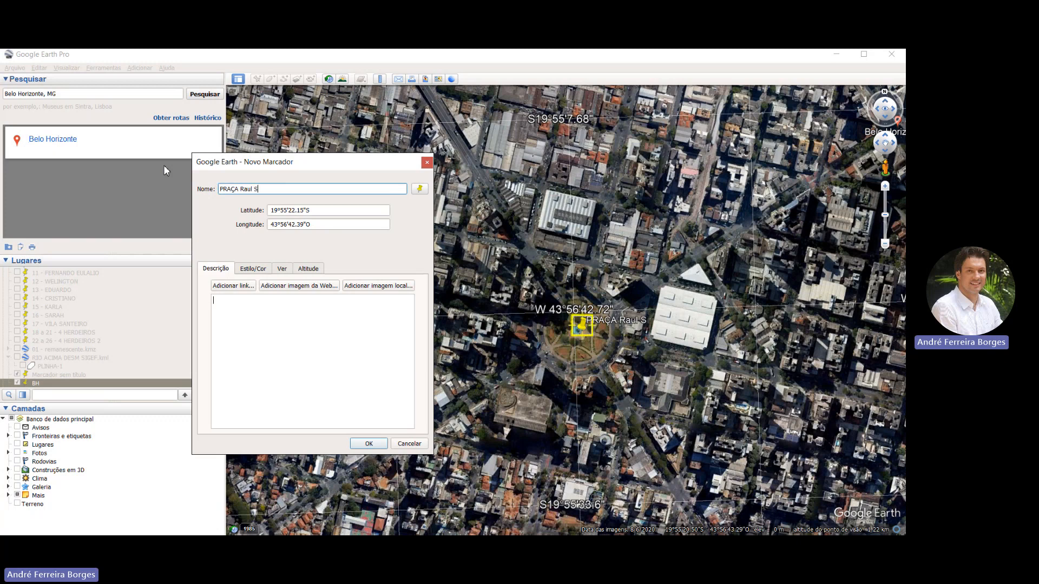
text(OARES)
click(295, 367)
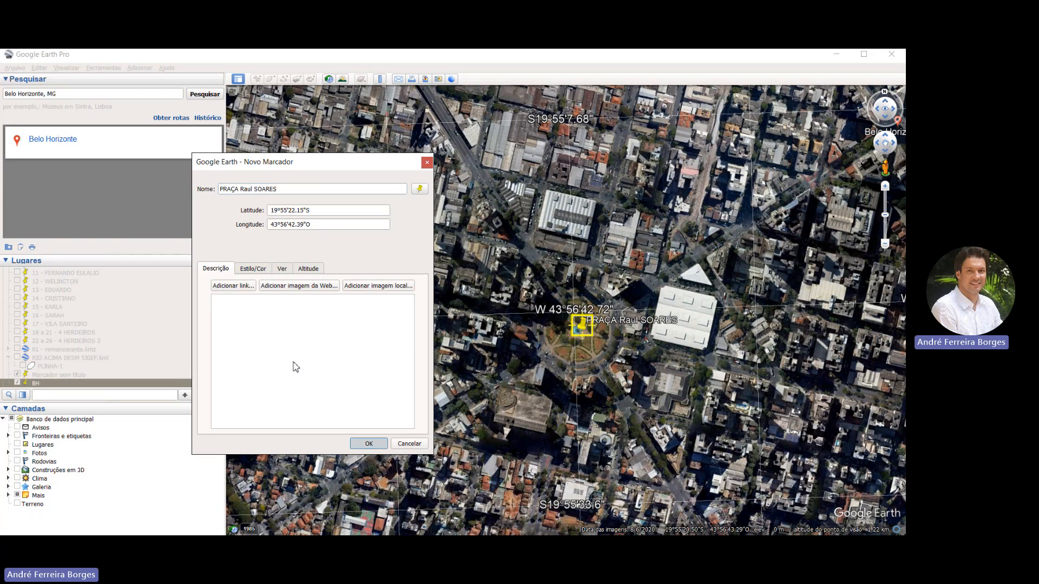
click(368, 443)
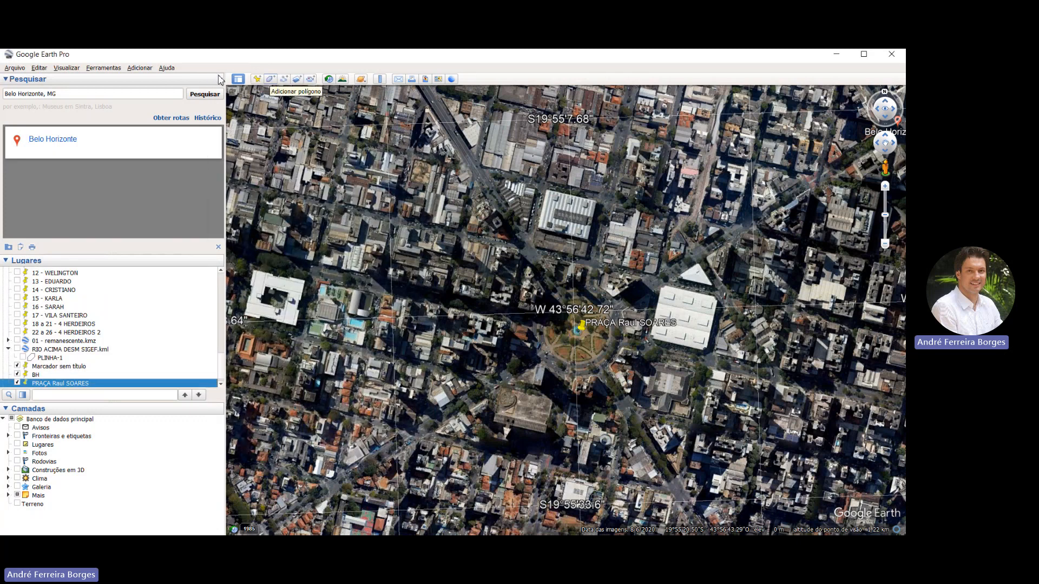
Create a polygon over the large white-roofed block just east of the plaza, with its area filled in yellow
click(270, 79)
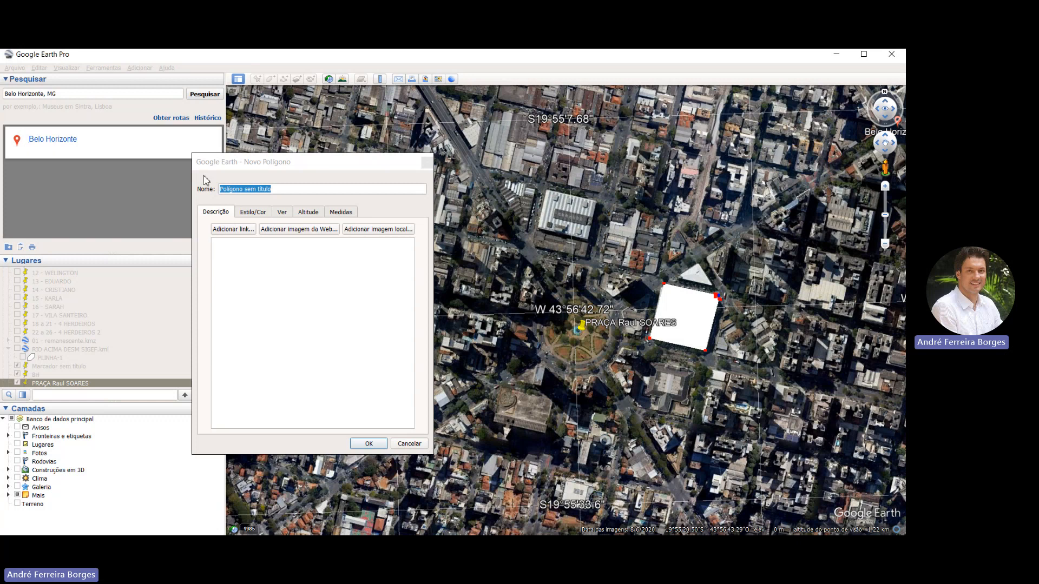
click(247, 213)
click(277, 284)
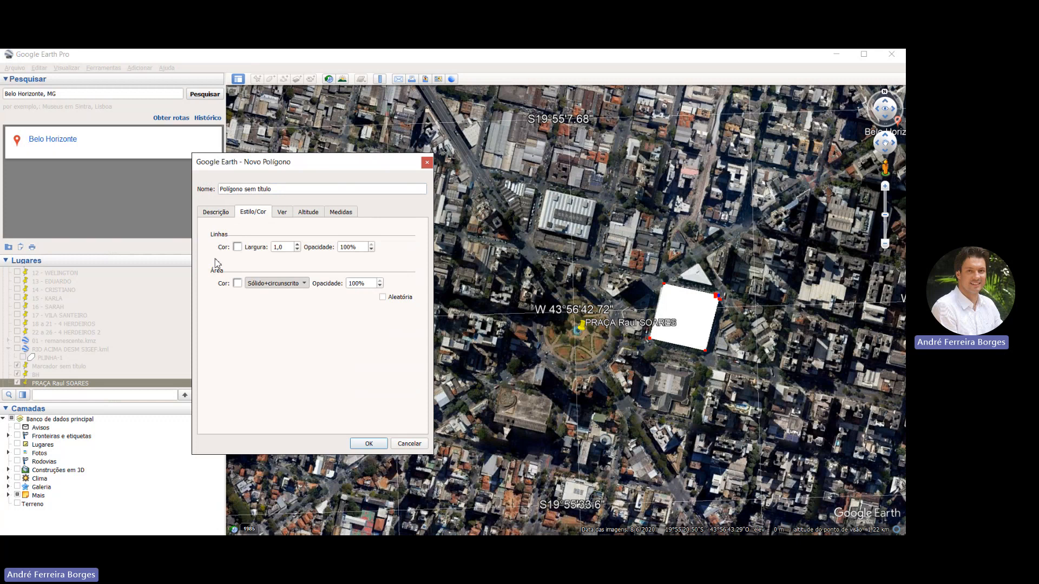
click(238, 284)
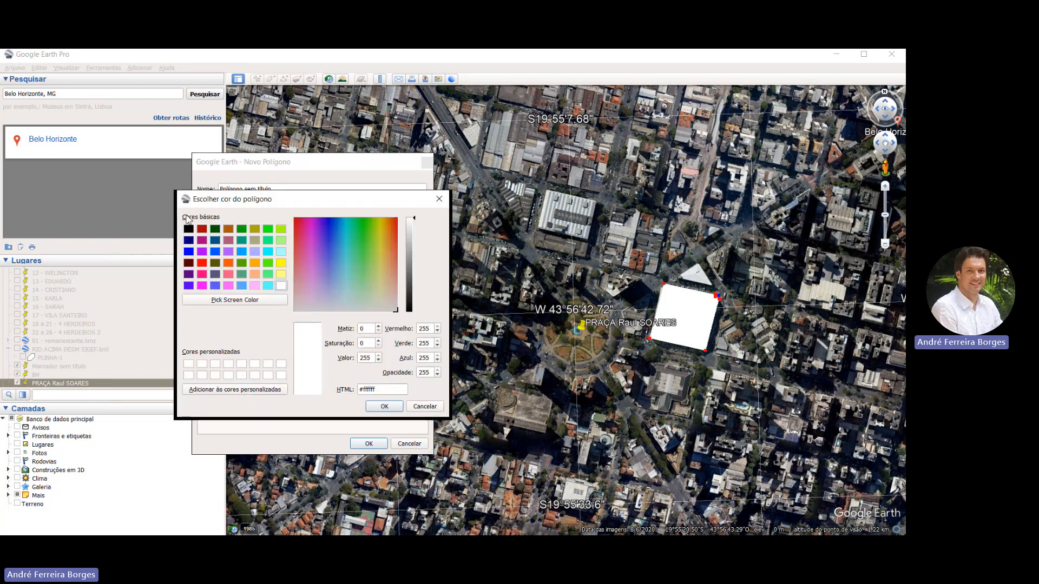
click(280, 262)
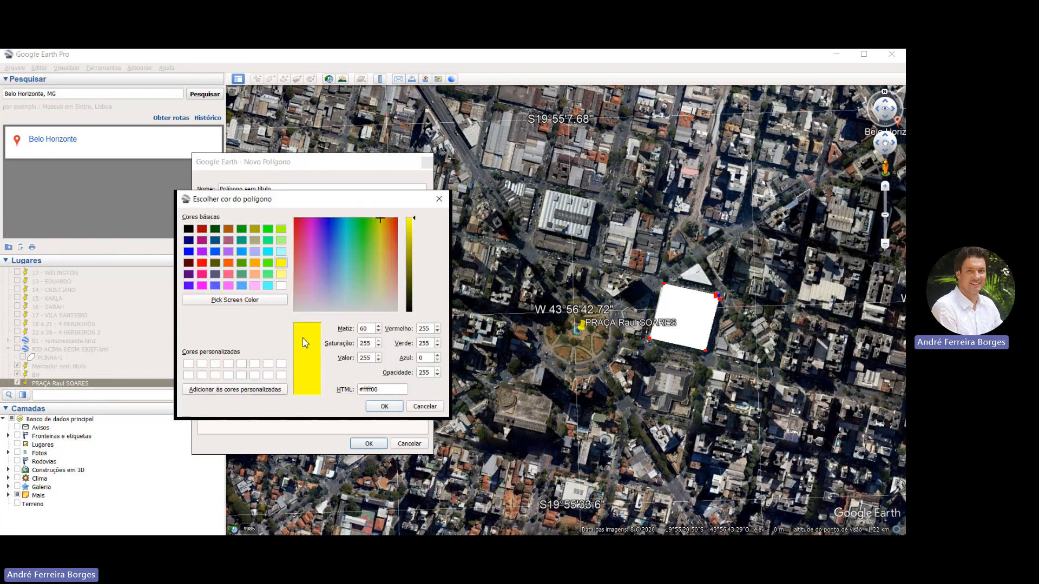
key(Return)
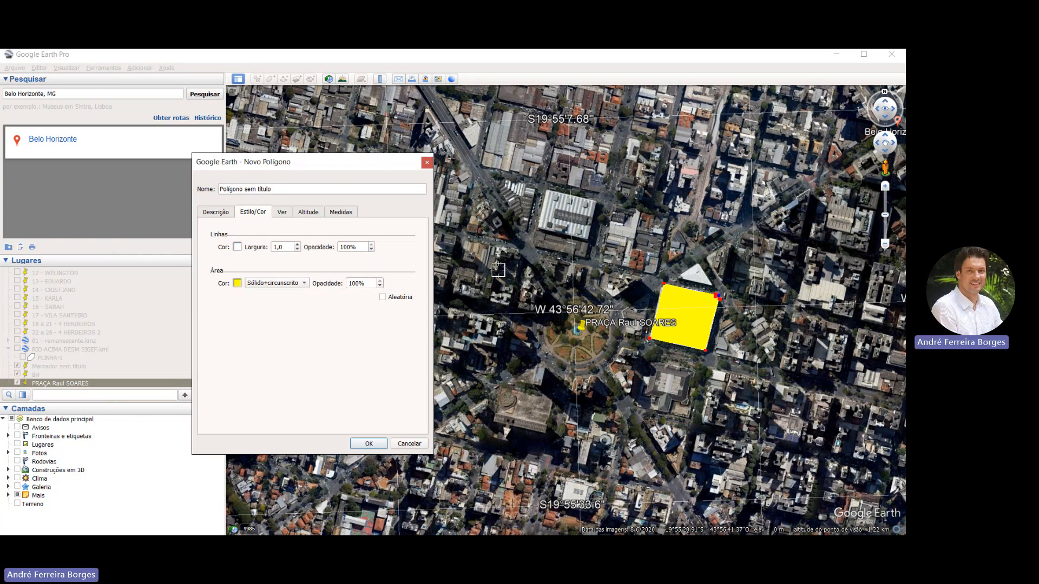
key(Return)
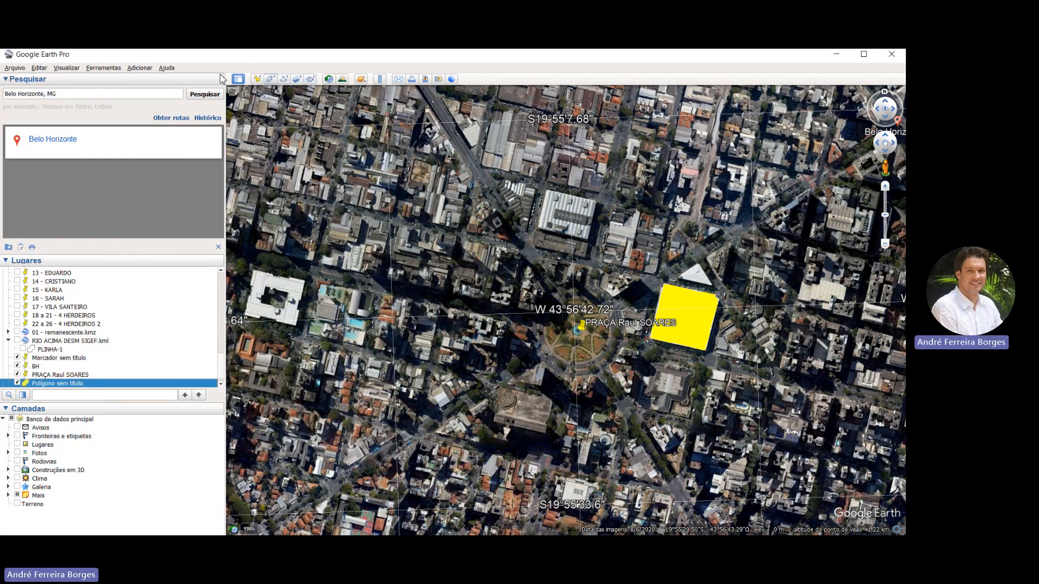
Draw a new path from the plaza's northwest edge up the diagonal avenue to the railway curve, continuing northeast alongside the tracks
click(283, 79)
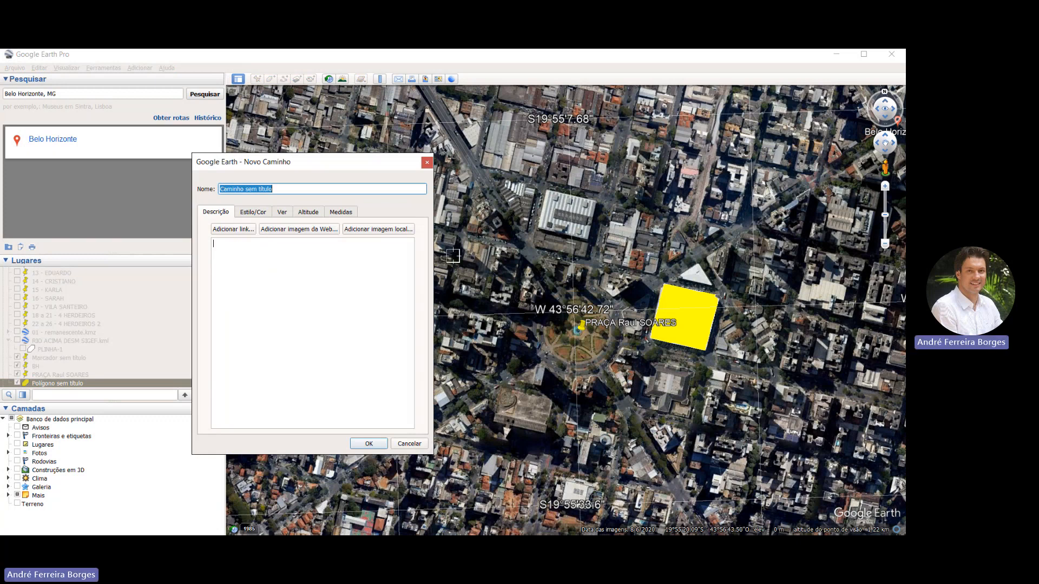
scroll(453, 256, down, 3)
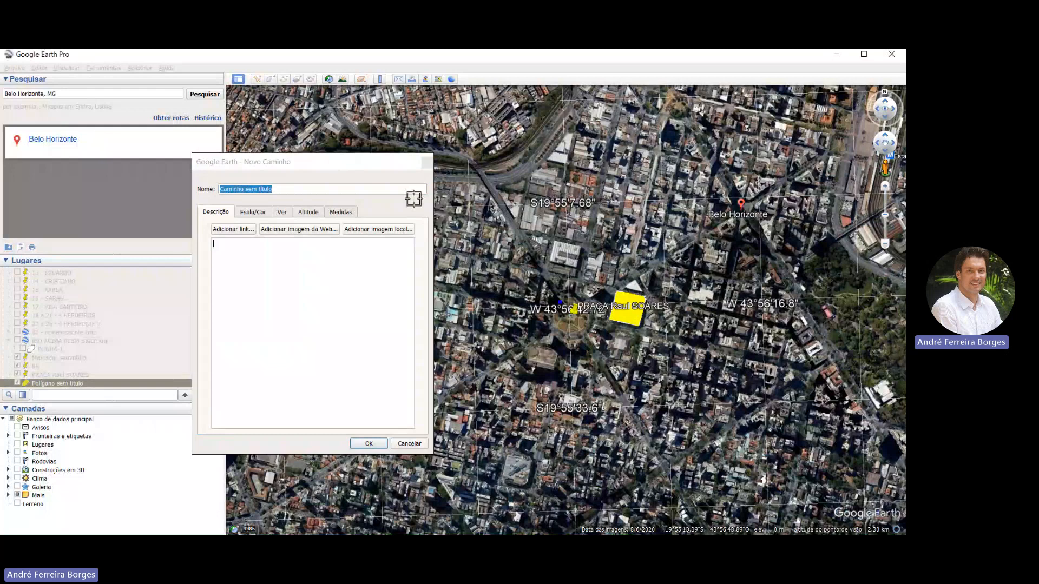
click(482, 176)
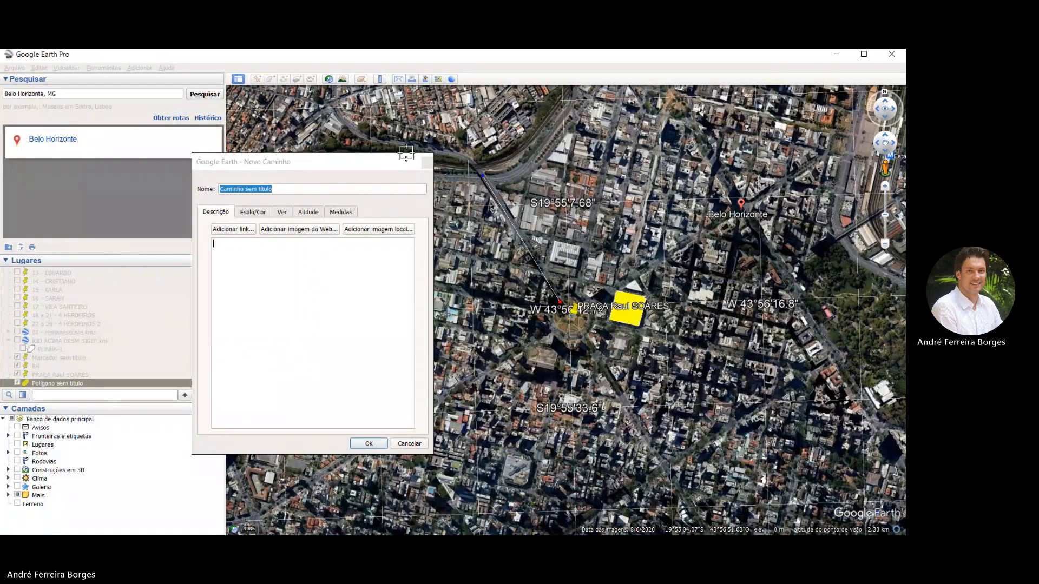
click(512, 175)
click(529, 162)
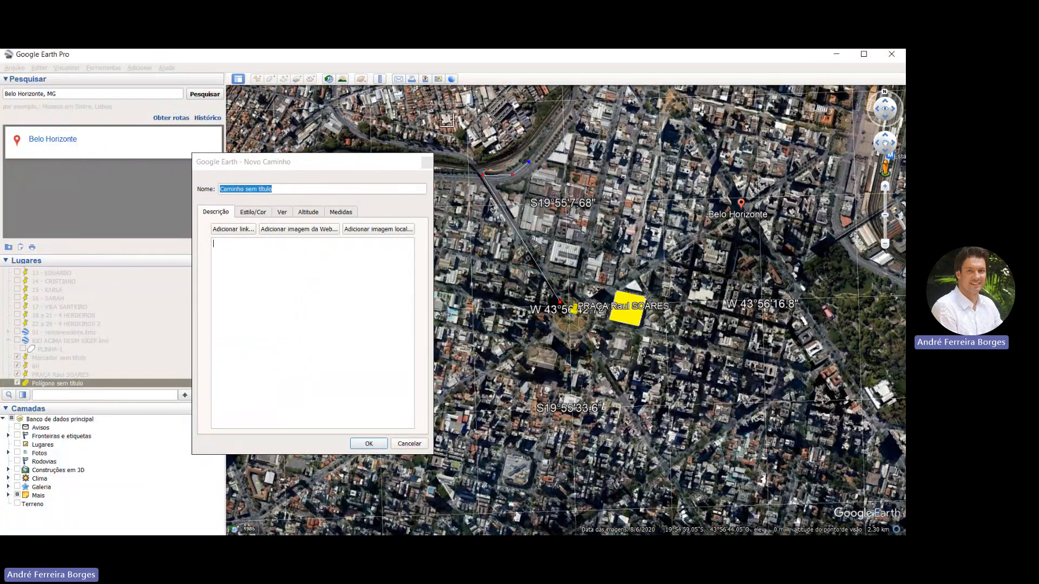
click(554, 134)
click(572, 110)
Color the new path's line red (#ff0000), increase its width, and finish creating the path
click(253, 212)
drag(290, 247, 272, 248)
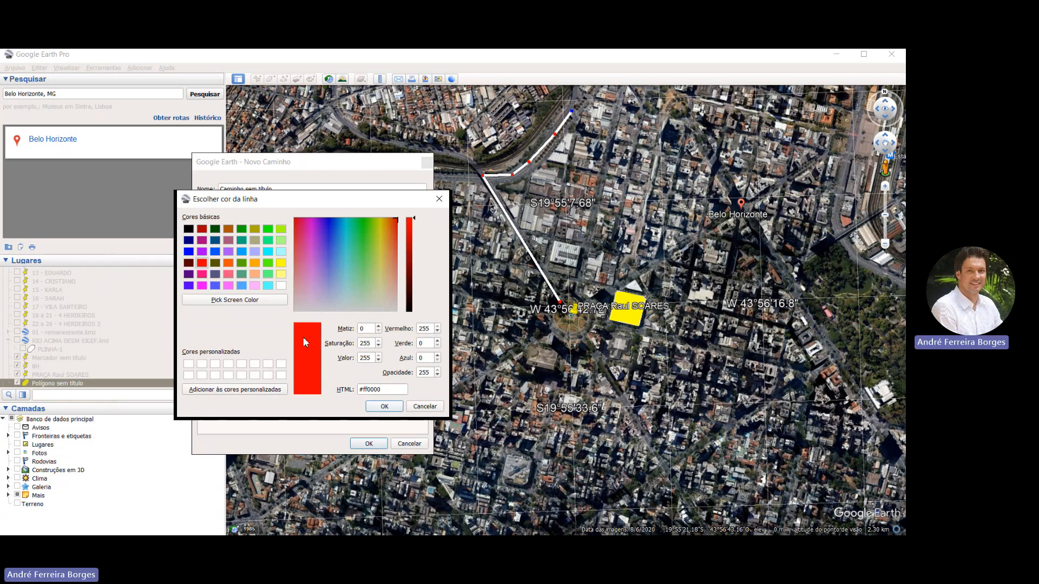
key(Return)
key(Return)
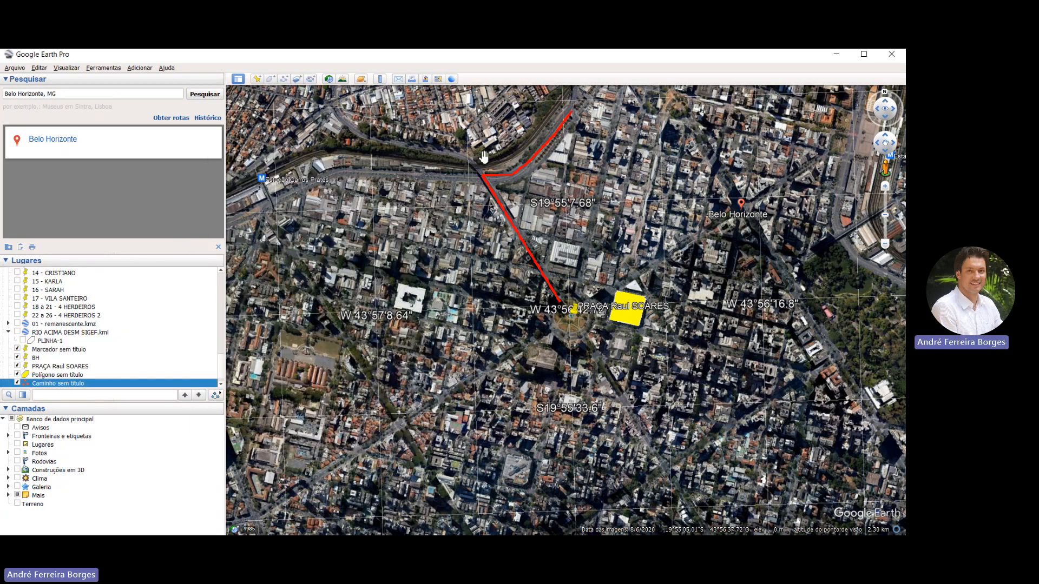
scroll(484, 157, down, 2)
scroll(503, 185, up, 3)
drag(503, 185, 466, 234)
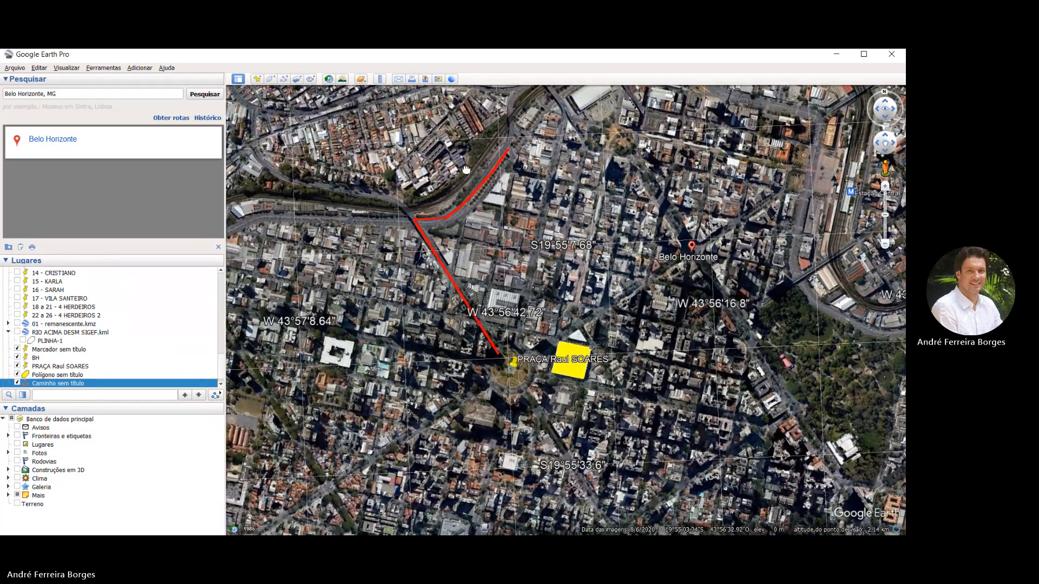
drag(465, 170, 466, 184)
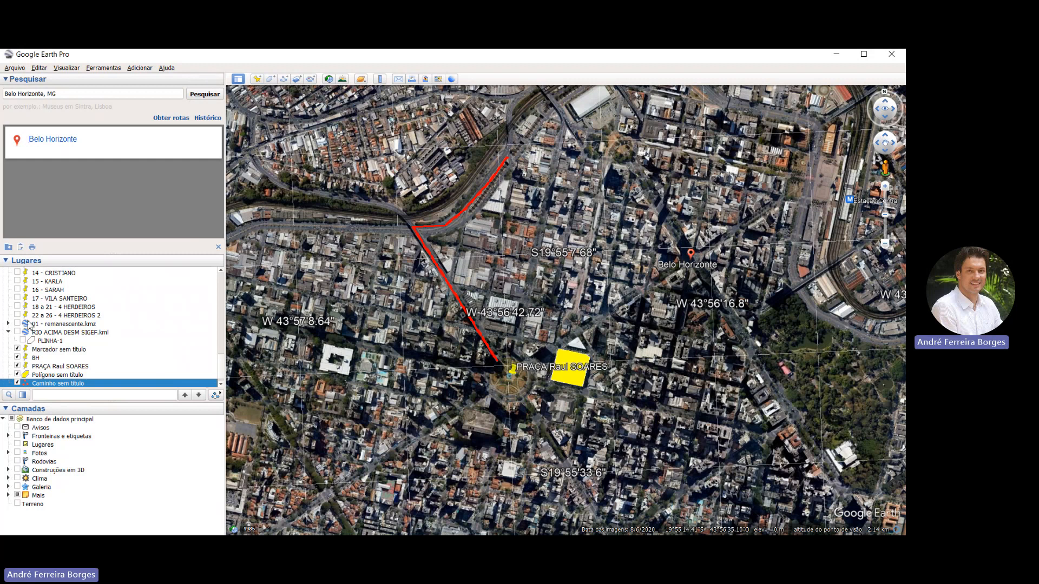
Save the PRAÇA Raul SOARES placemark as a Kmz file of the same name in Área de Trabalho
scroll(54, 324, down, 1)
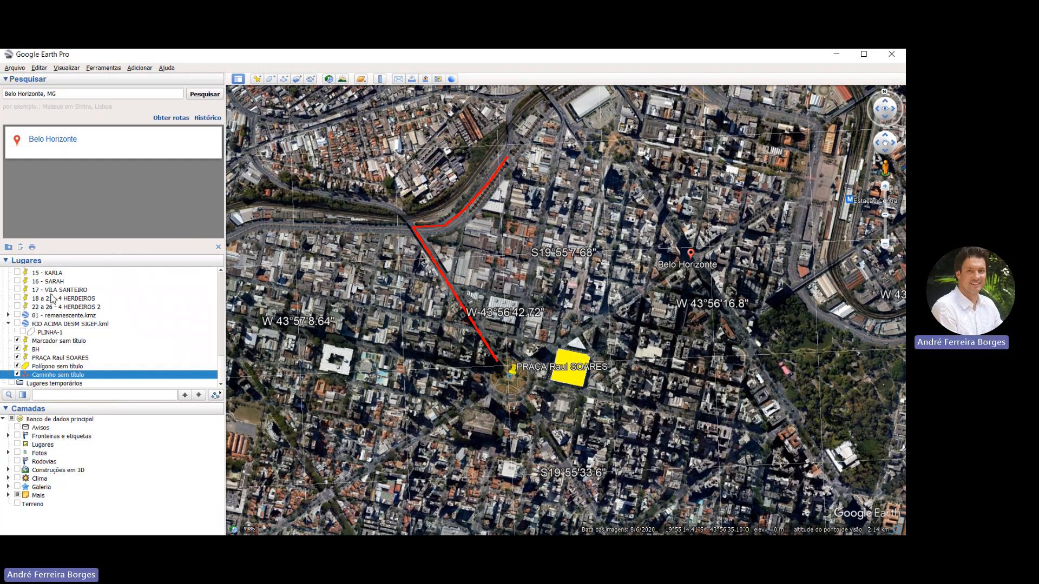
key(Up)
key(Up)
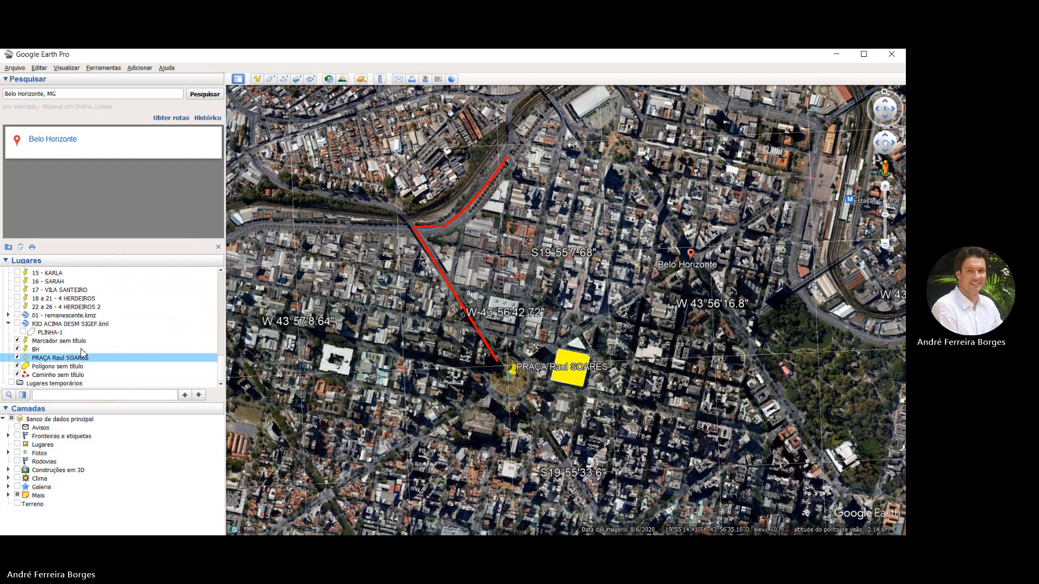
key(ctrl+s)
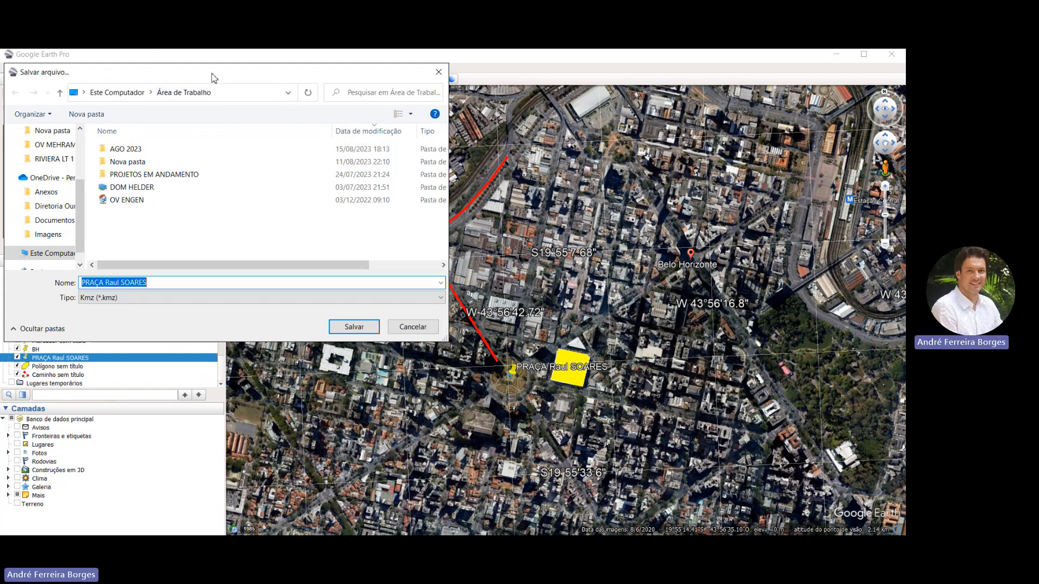
drag(212, 77, 317, 87)
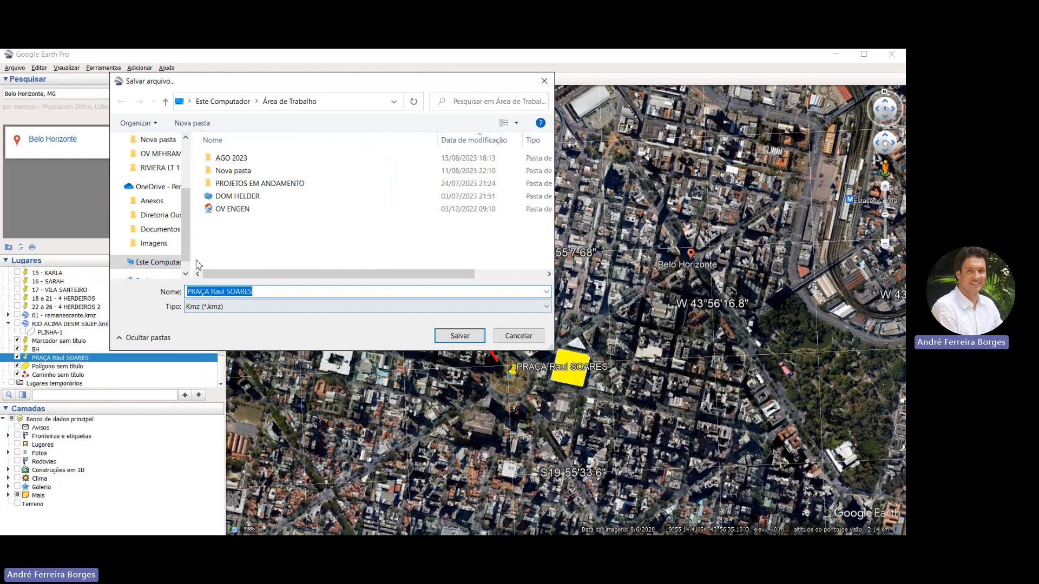
click(205, 307)
click(204, 307)
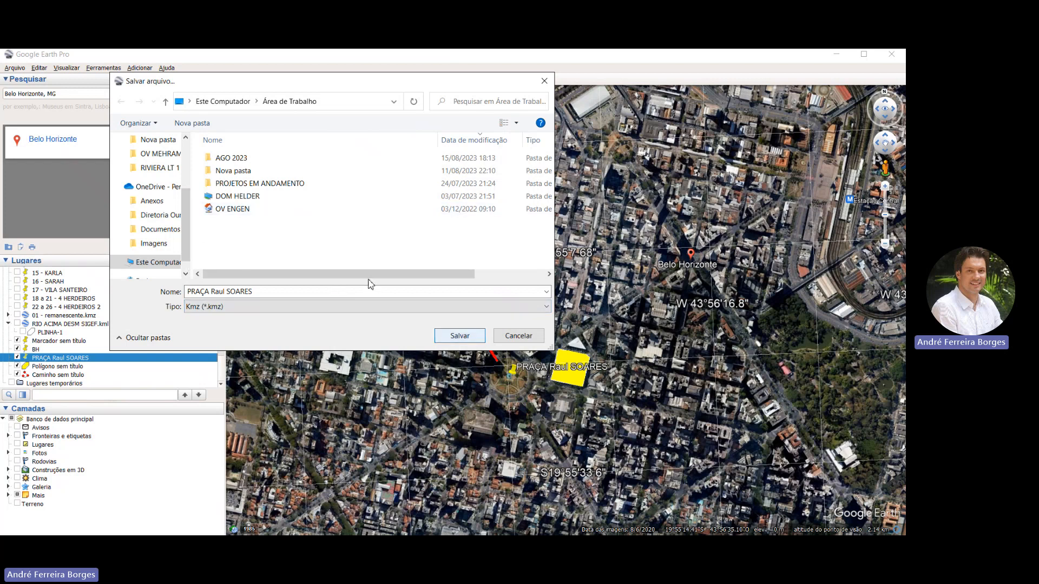
key(Return)
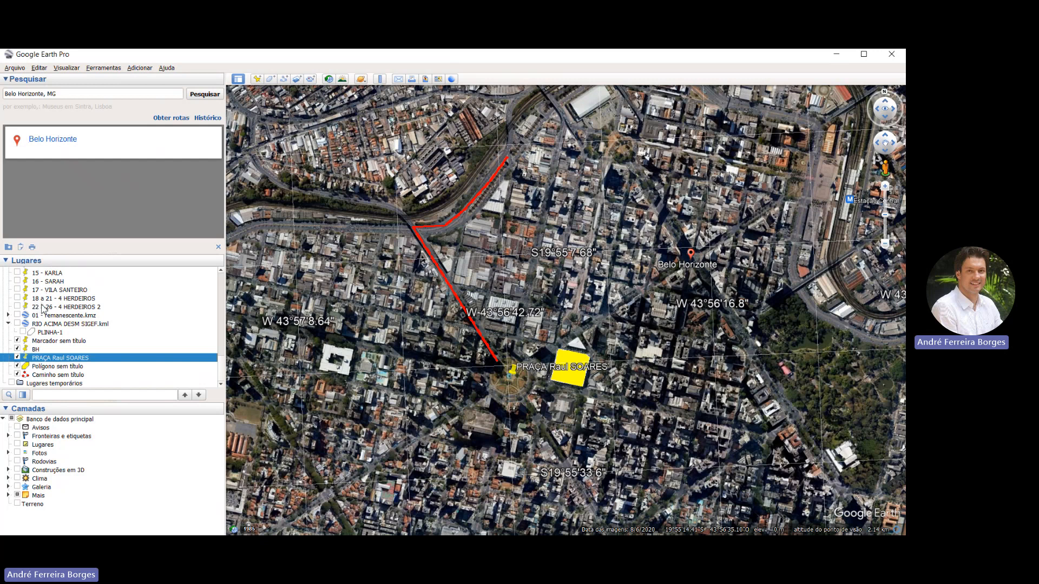
key(Down)
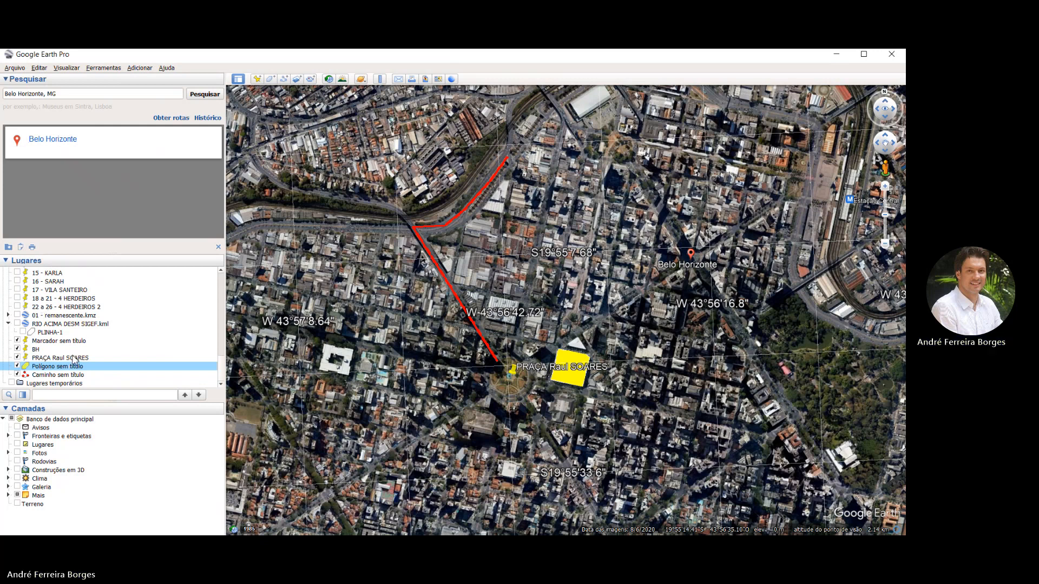
key(ctrl+s)
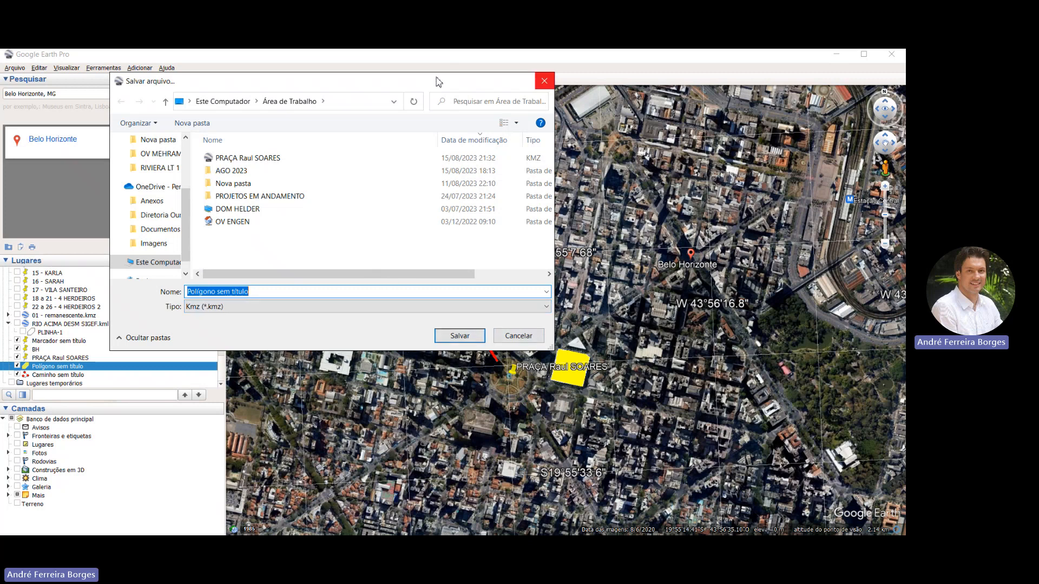
click(545, 81)
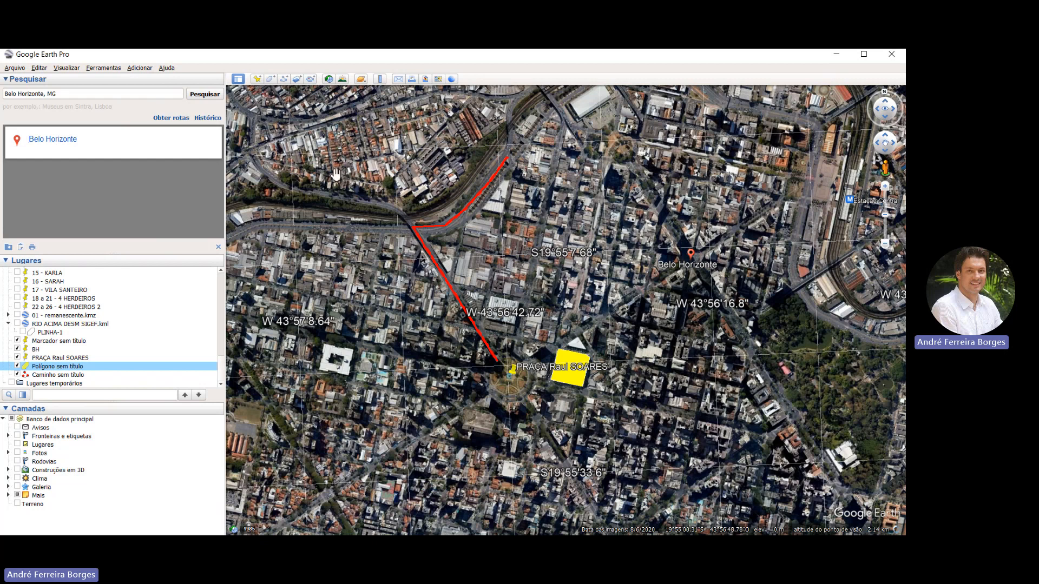
Set up an image export of the current map view, titled PRAÇA RAUL SOARES with the description BH
drag(409, 220, 392, 230)
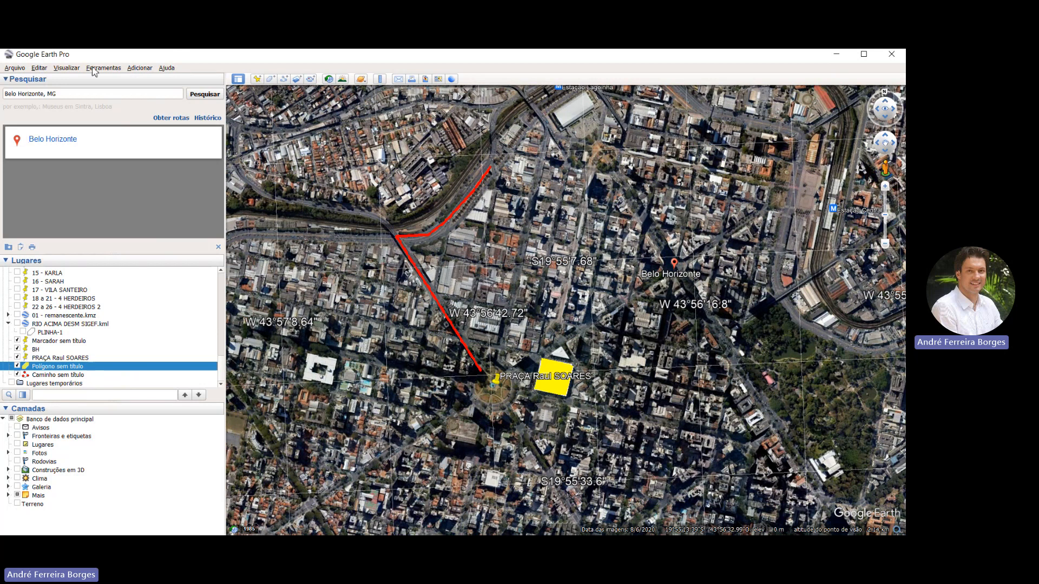
click(15, 66)
key(ctrl+alt+s)
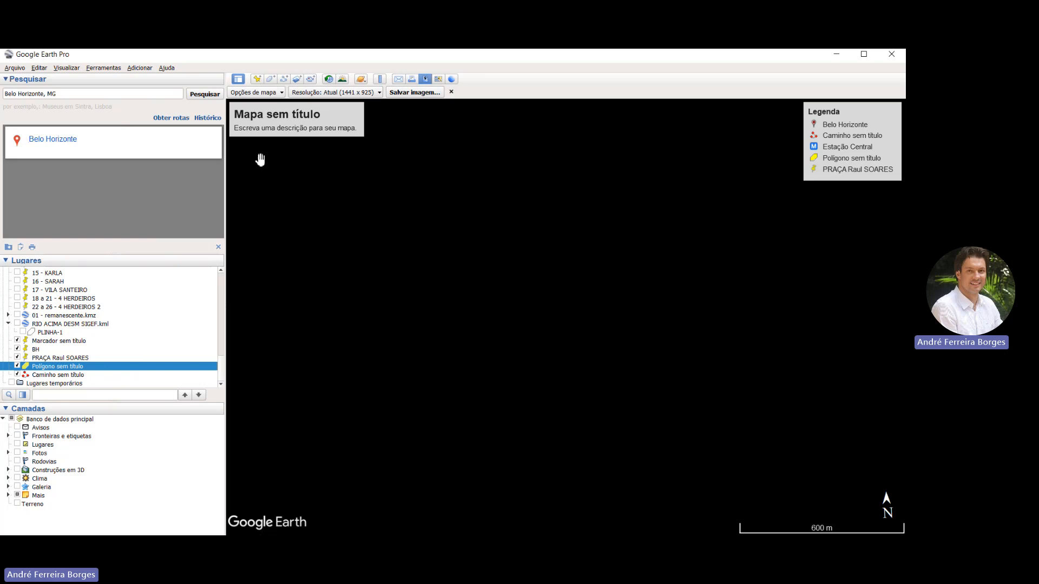
click(226, 104)
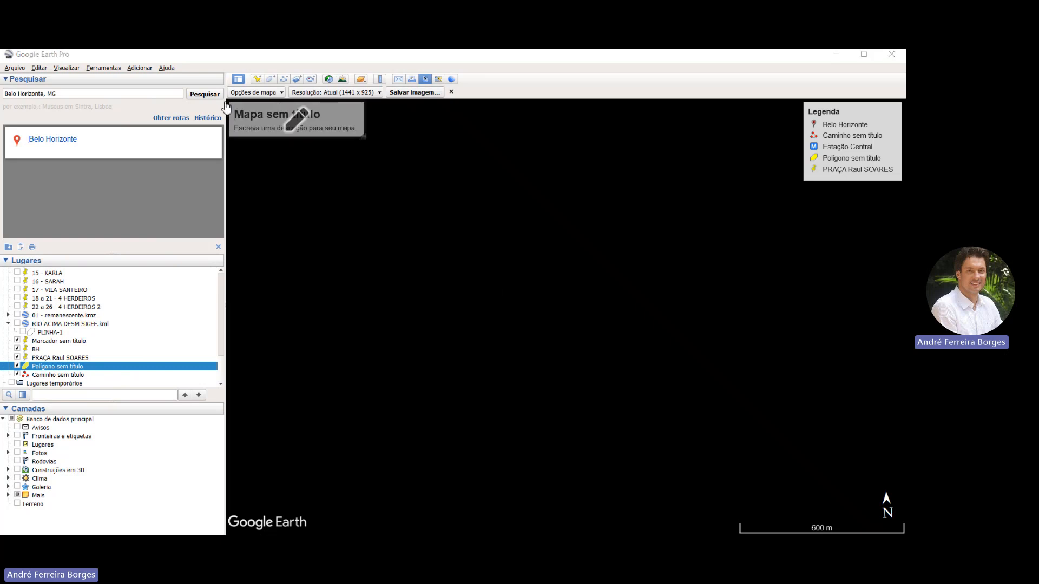
text(PRA)
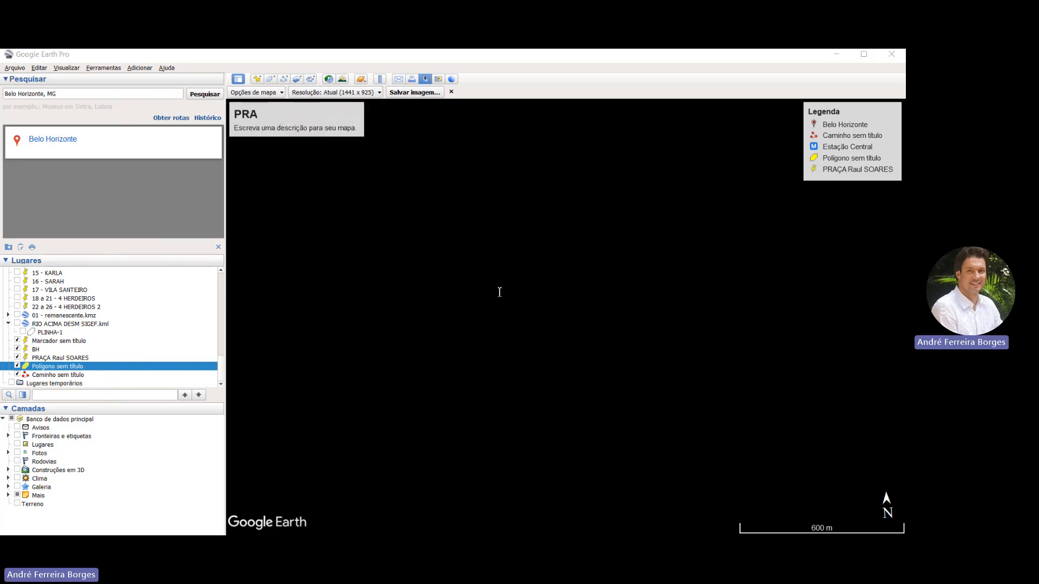
text(ÇA RAUL SOARES)
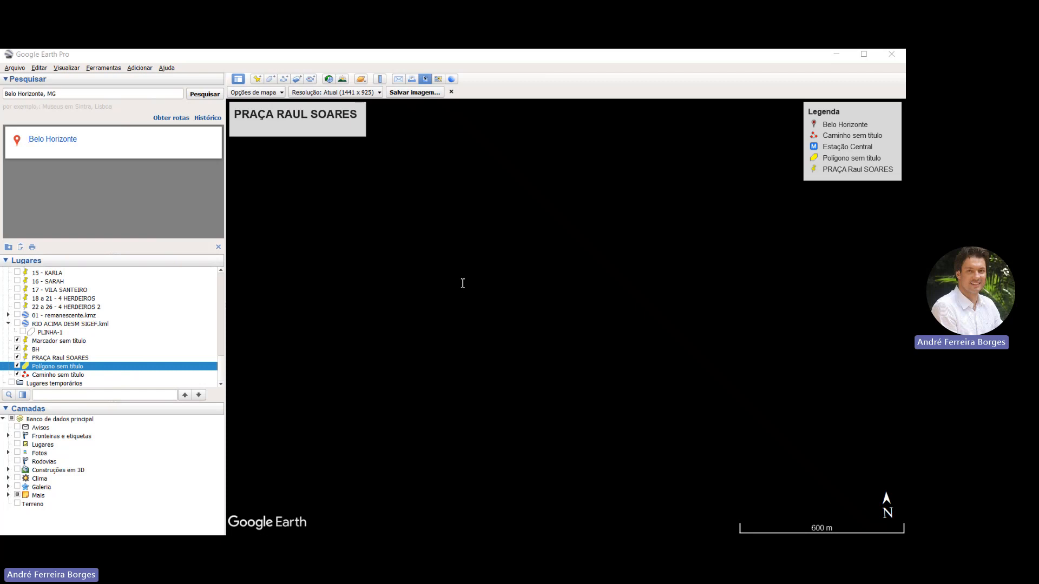
text(BH)
Examine the available image resolutions and map layout options for the closer map view
scroll(376, 321, up, 2)
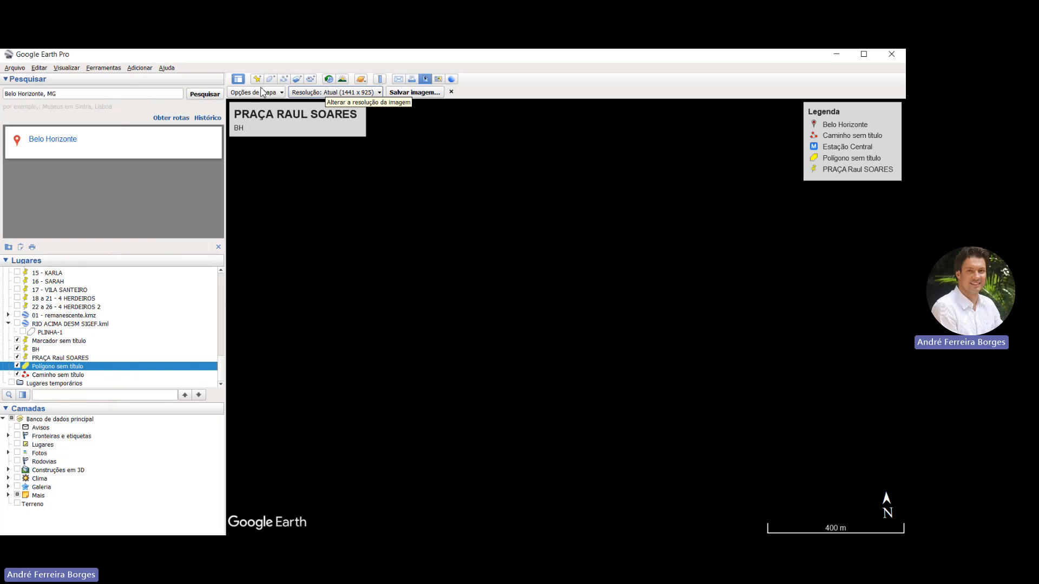
click(328, 92)
click(301, 92)
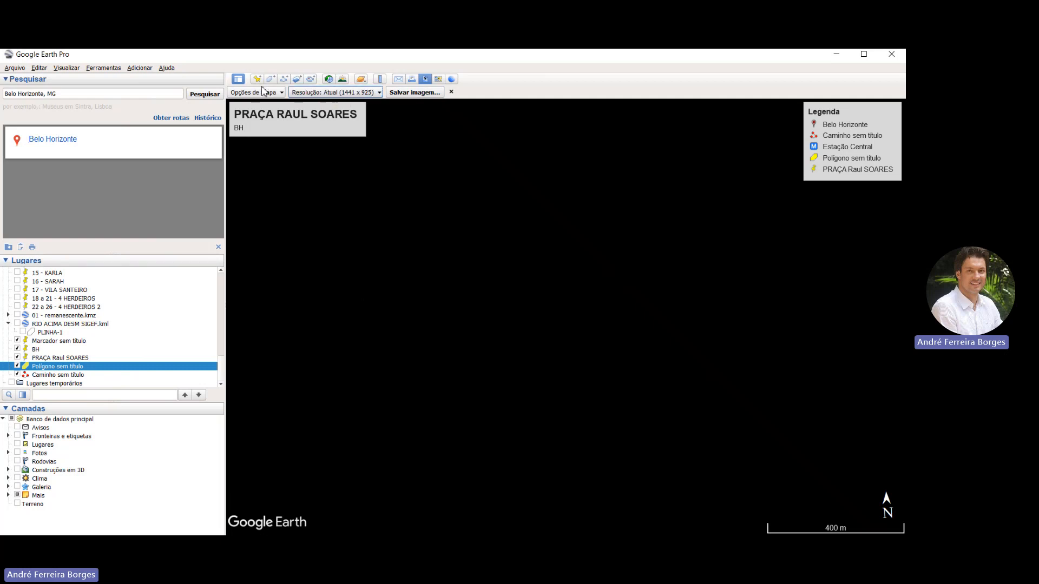
click(232, 92)
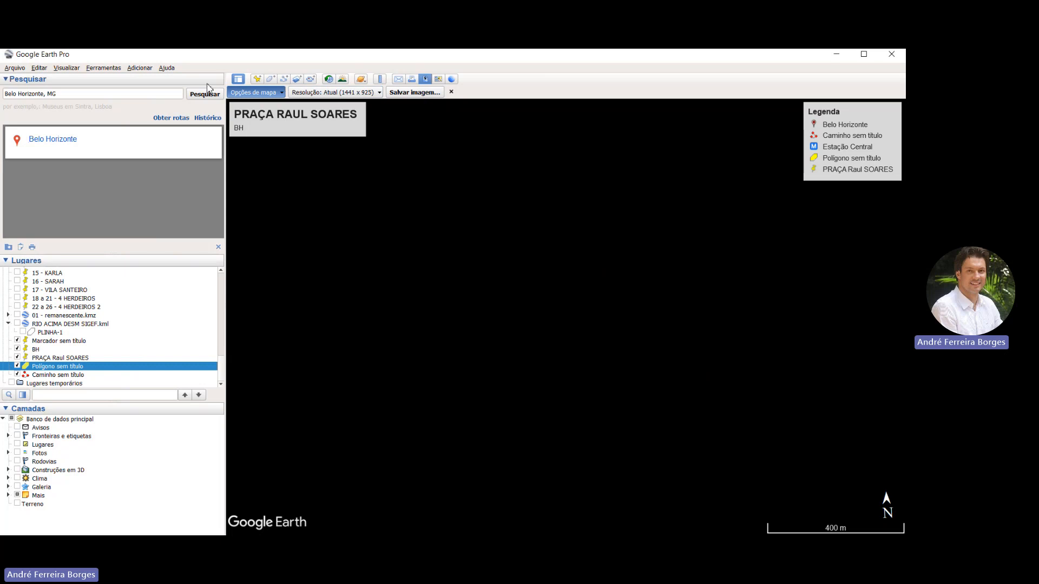
click(209, 87)
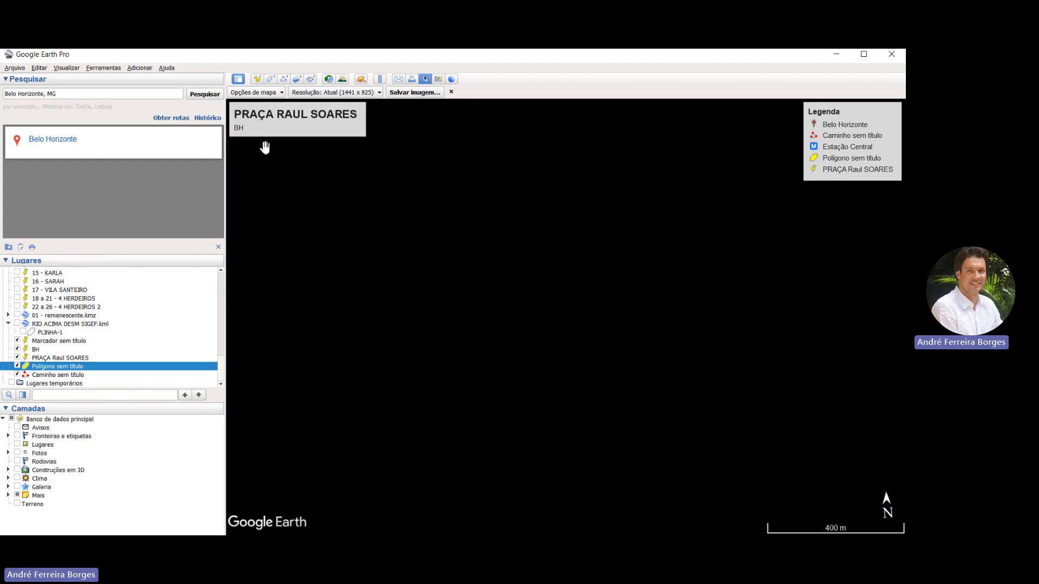
click(252, 106)
click(251, 92)
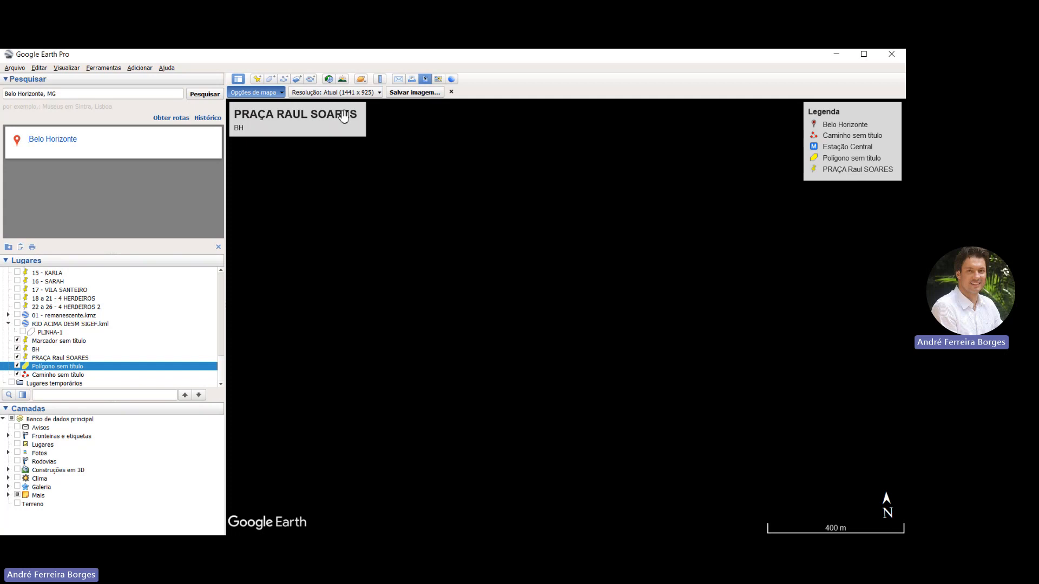
click(383, 126)
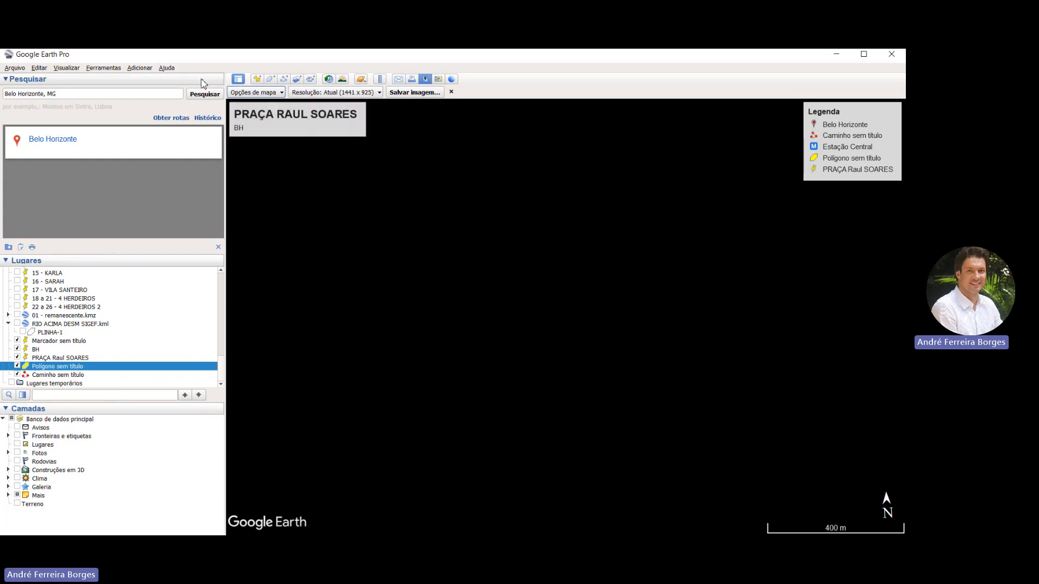
Save the titled map image as a JPEG named mapa in Área de Trabalho and leave the image export
click(415, 92)
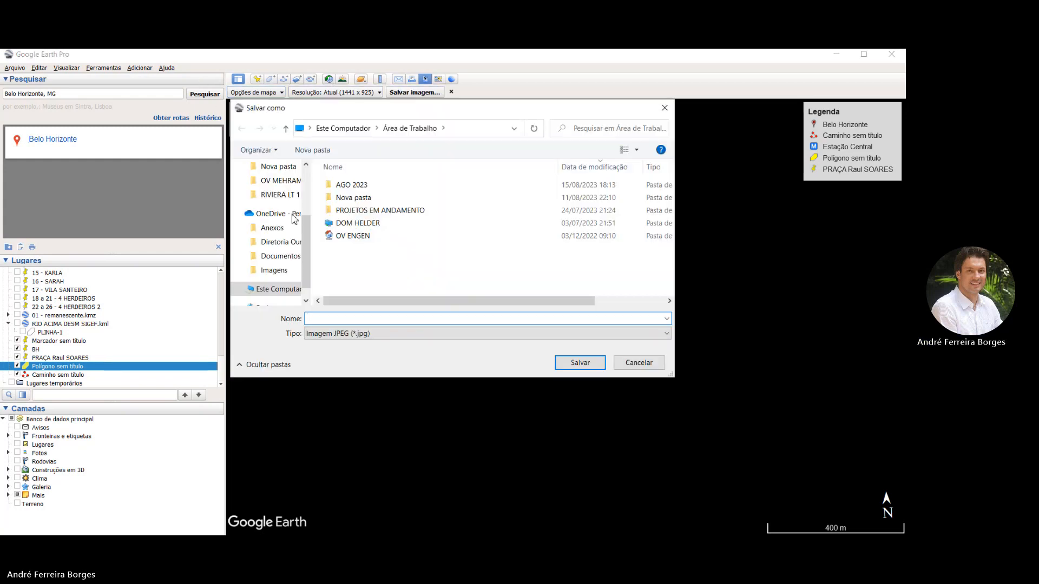
text(mapa)
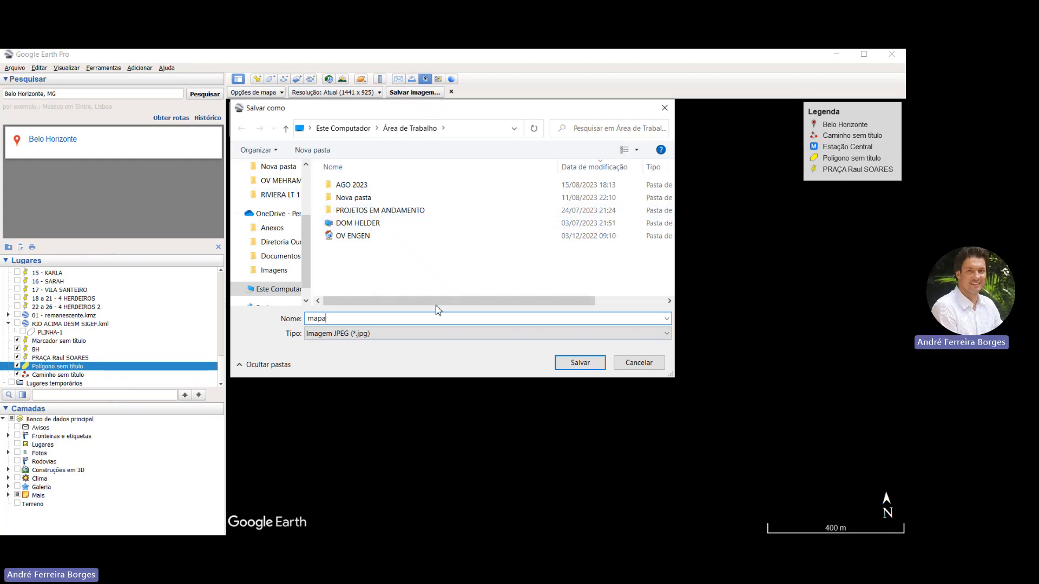
key(Return)
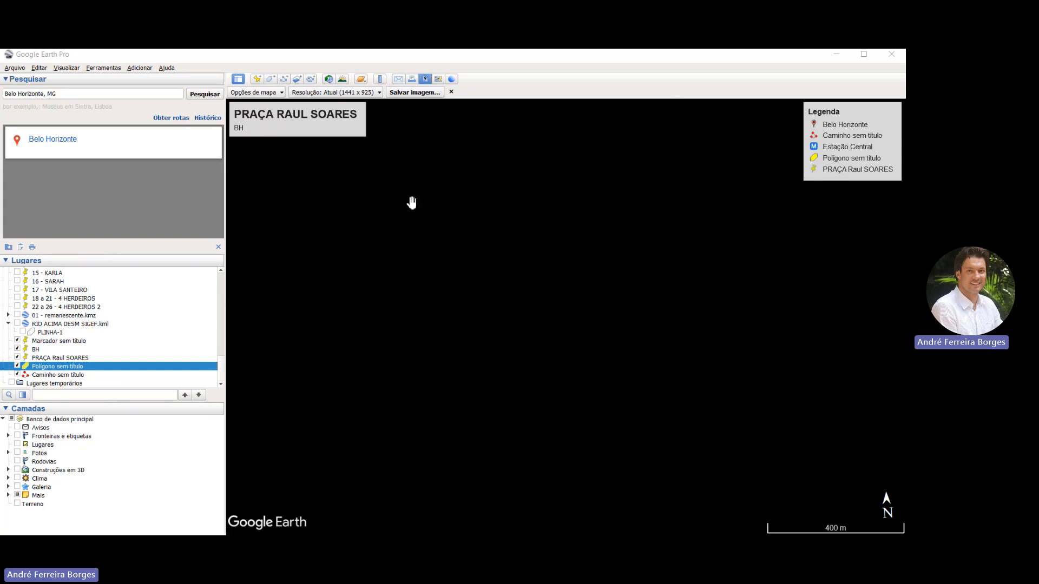
scroll(424, 241, up, 2)
scroll(424, 206, down, 2)
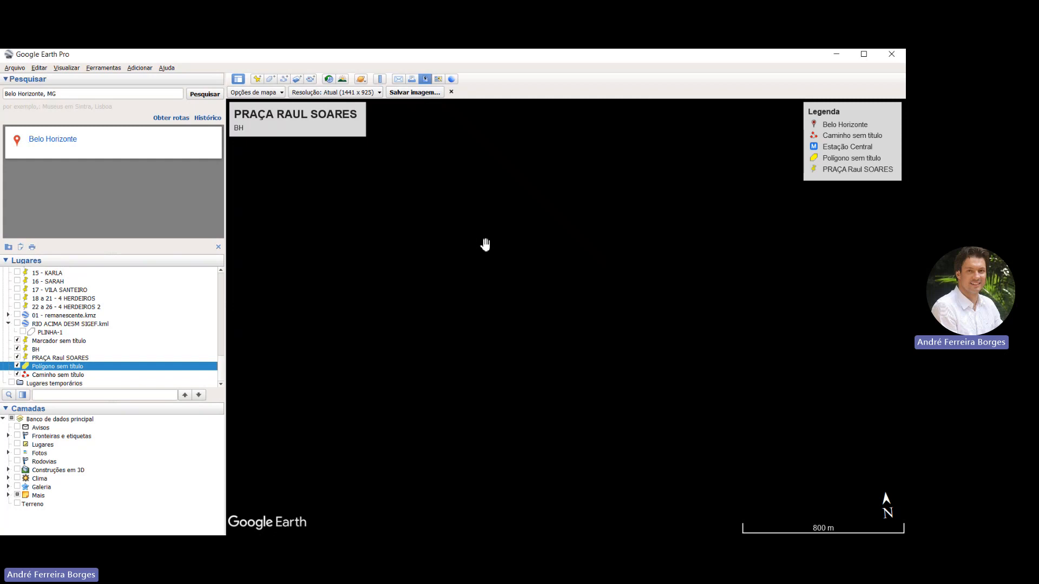
click(360, 81)
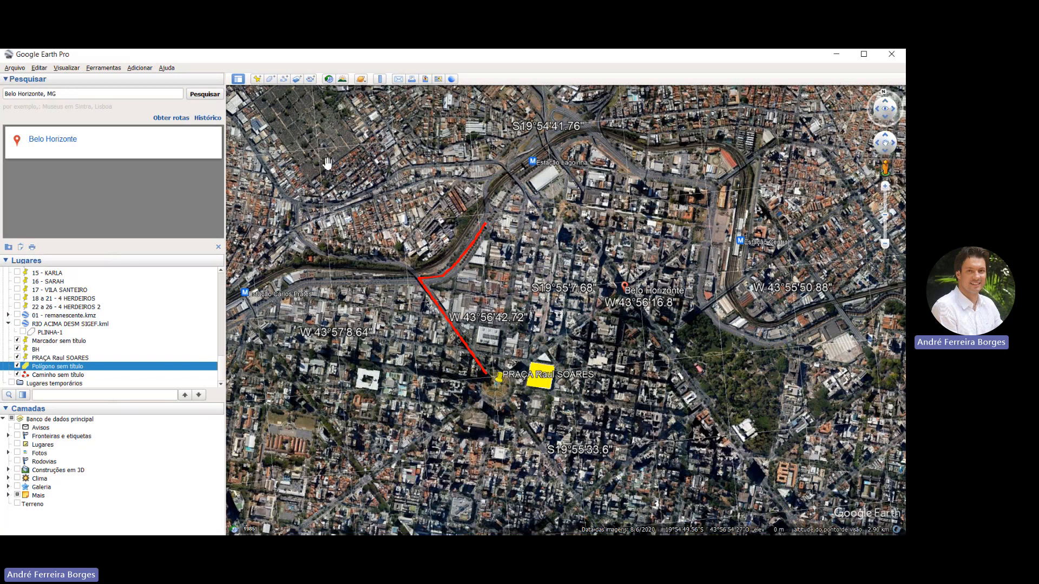
Turn on historical imagery for the built-up hillside near S19°58'35" and W43°56'16" and compare its 2007 and 2023 images
scroll(327, 162, down, 5)
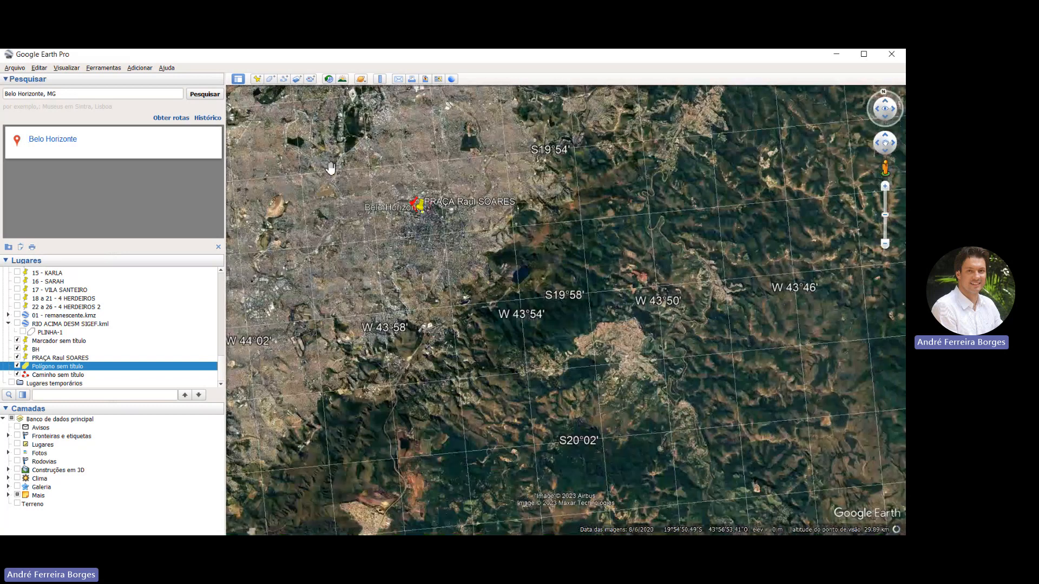
scroll(332, 267, up, 3)
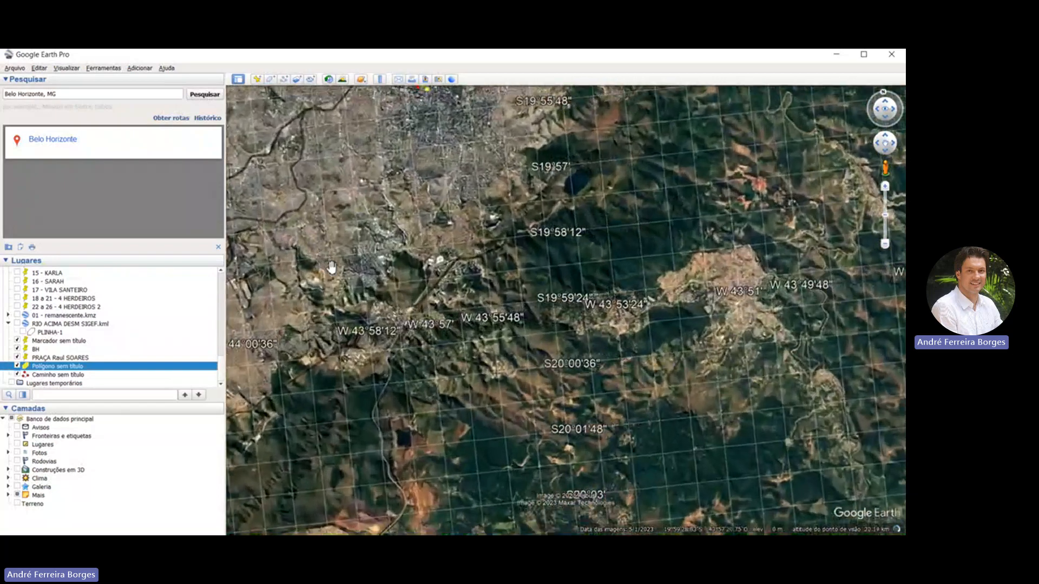
scroll(332, 267, up, 5)
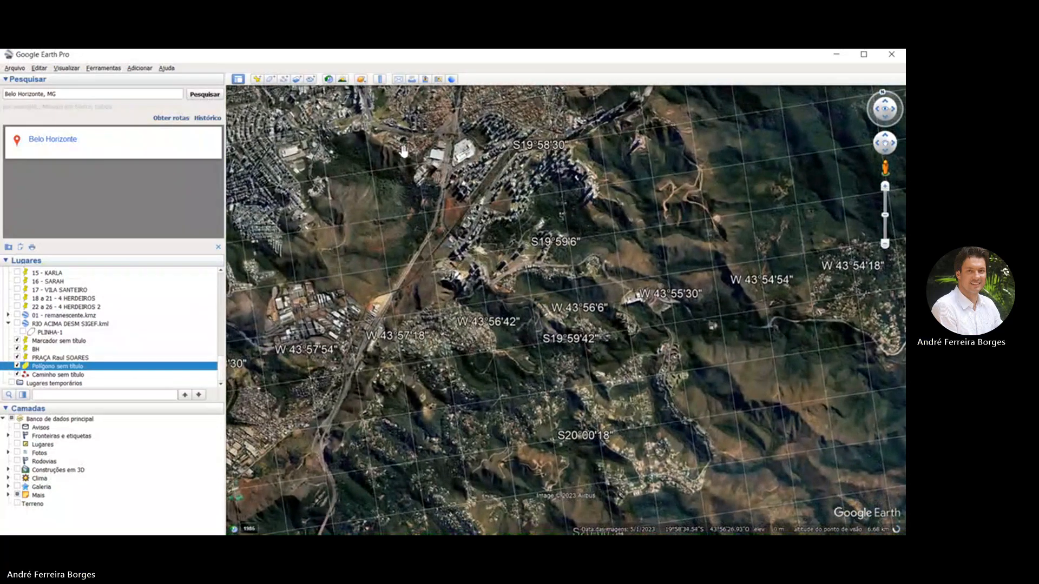
scroll(520, 291, up, 3)
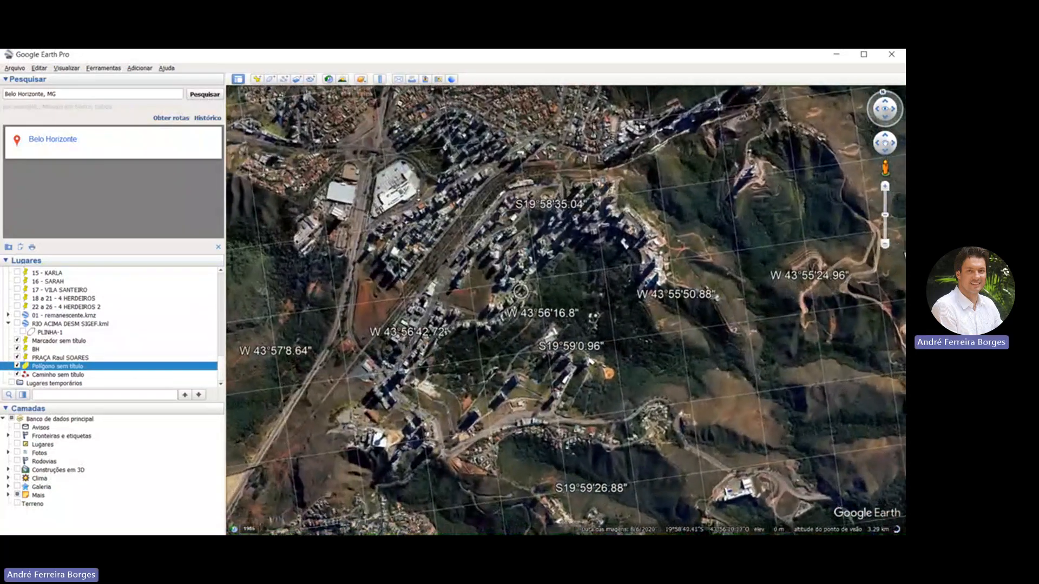
scroll(522, 225, down, 2)
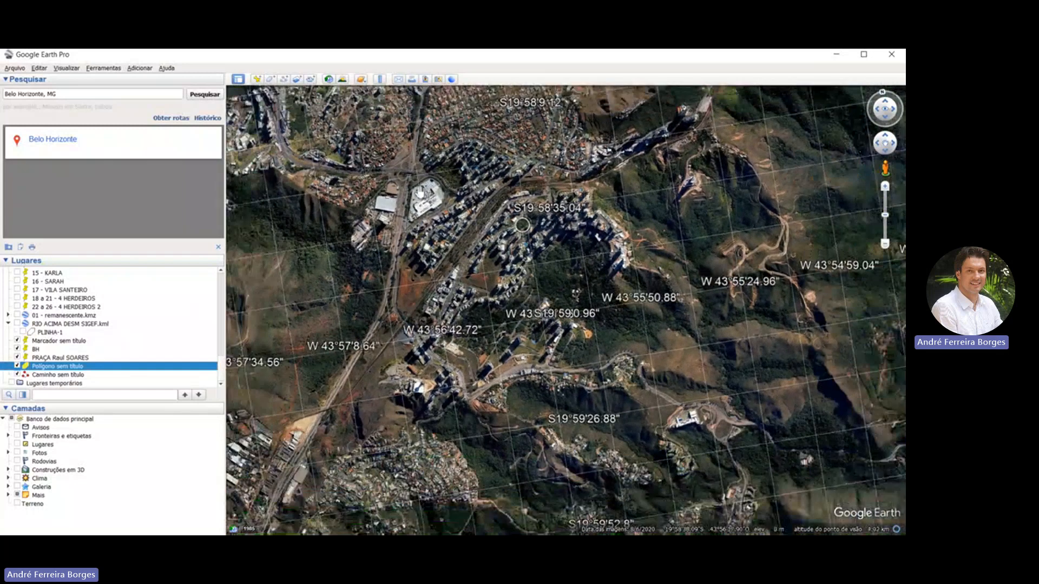
scroll(522, 225, up, 2)
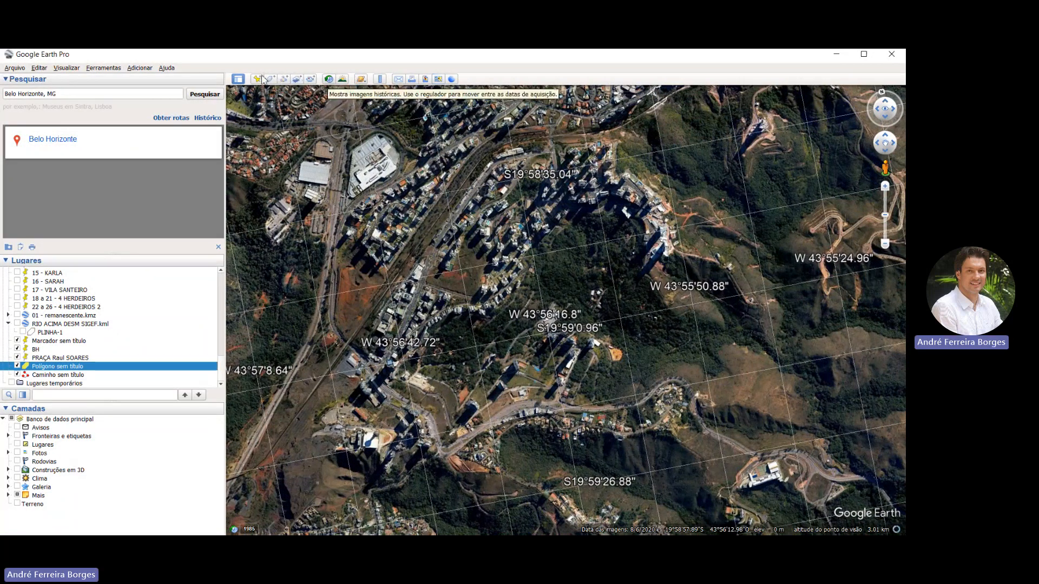
click(329, 79)
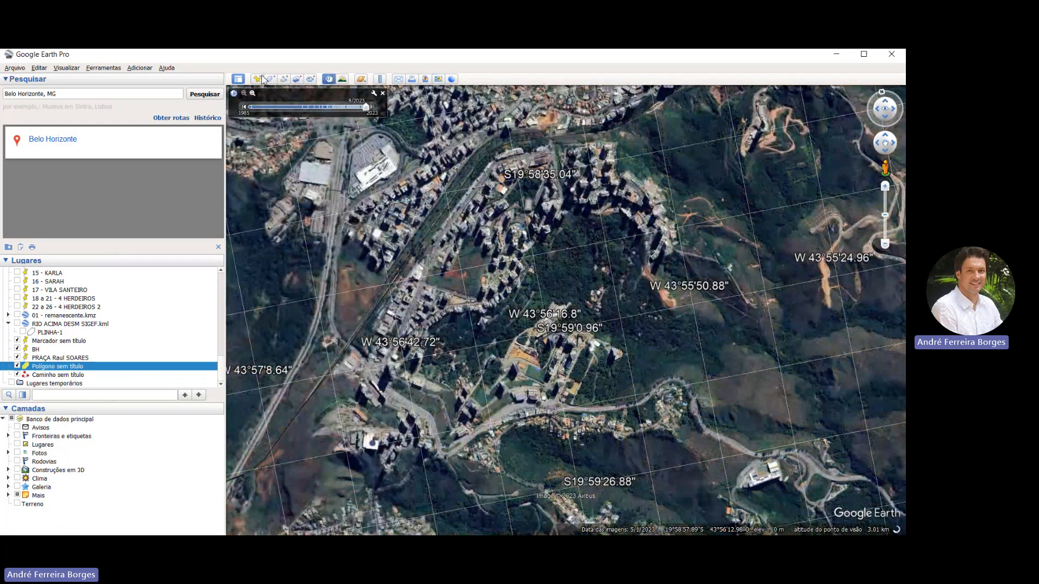
click(277, 103)
click(263, 104)
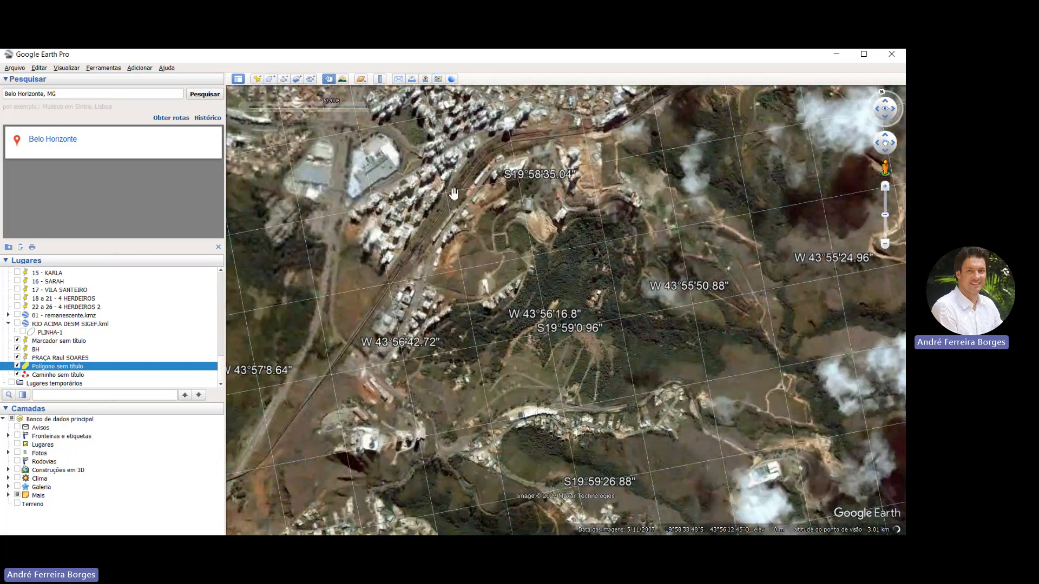
drag(384, 195, 417, 181)
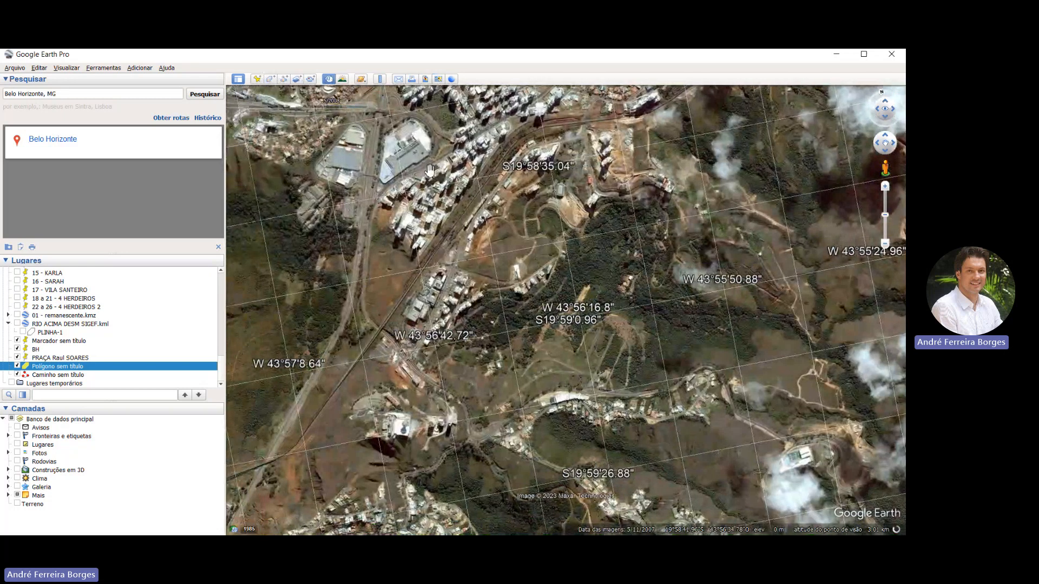
mouse_move(258, 100)
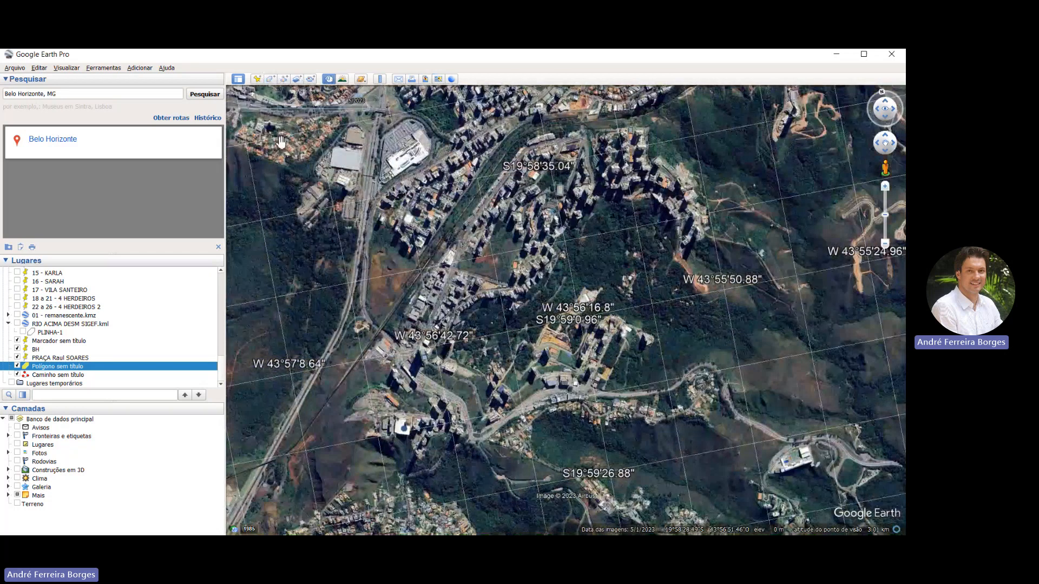
Locate the neighbourhood around S19°59'26" and W43°51'57" and step its historical imagery back to September 2006
scroll(536, 216, down, 1)
scroll(431, 184, down, 4)
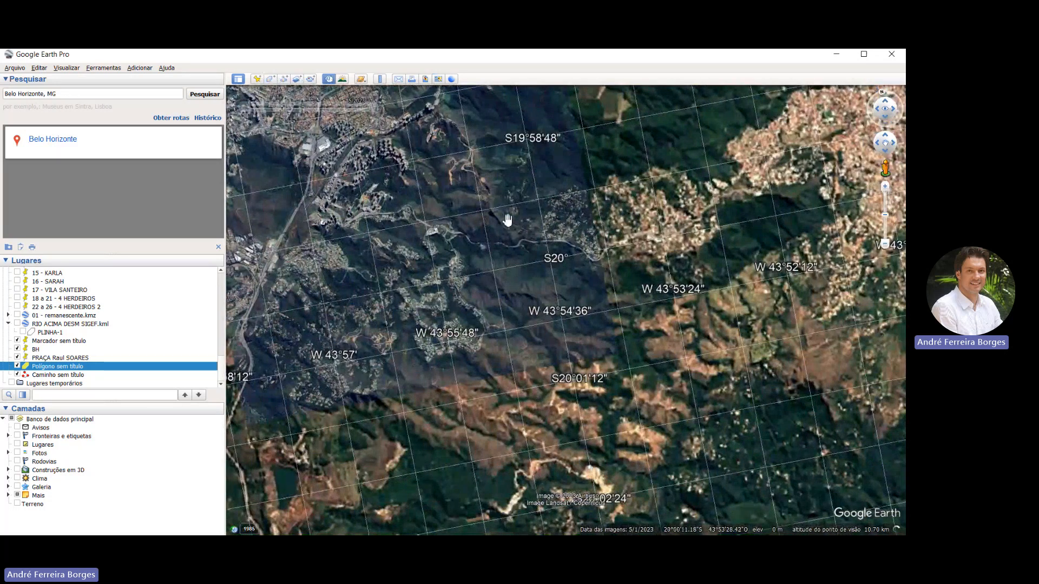
drag(470, 222, 390, 228)
scroll(444, 223, up, 4)
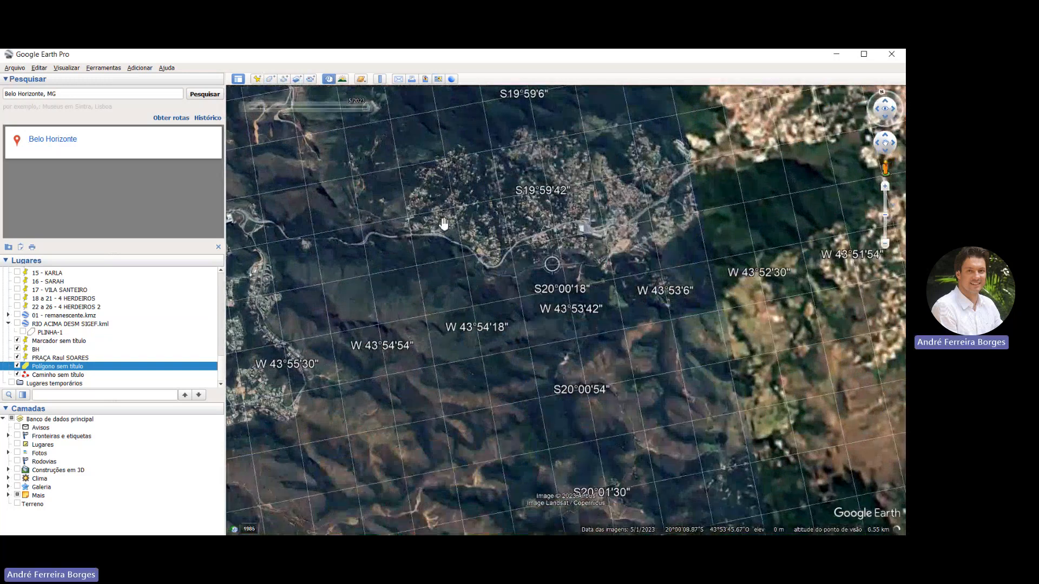
scroll(463, 217, up, 3)
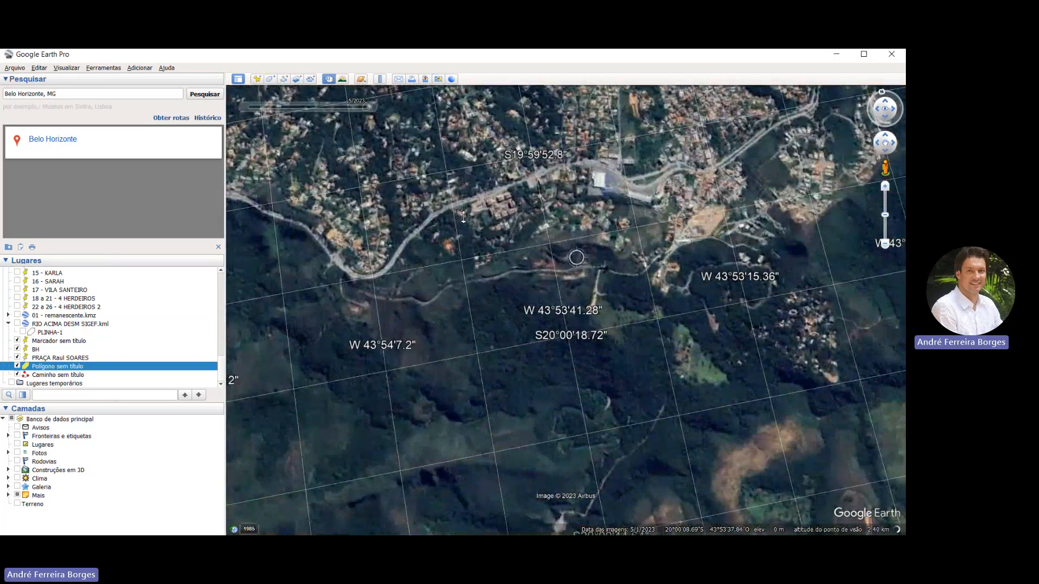
scroll(460, 174, down, 2)
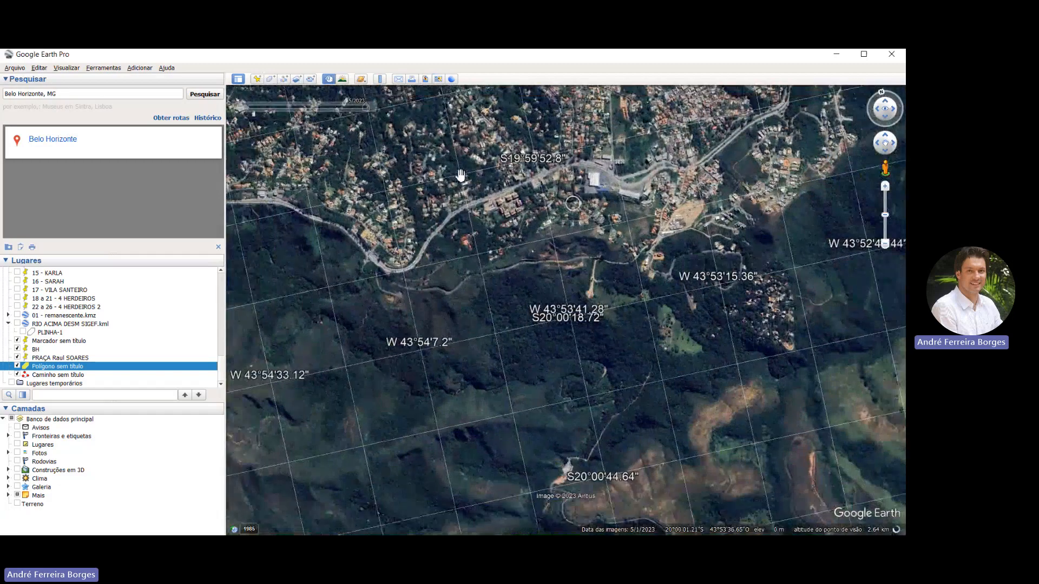
scroll(460, 175, down, 2)
drag(460, 175, 388, 227)
scroll(389, 227, down, 3)
scroll(390, 227, down, 2)
scroll(534, 148, up, 5)
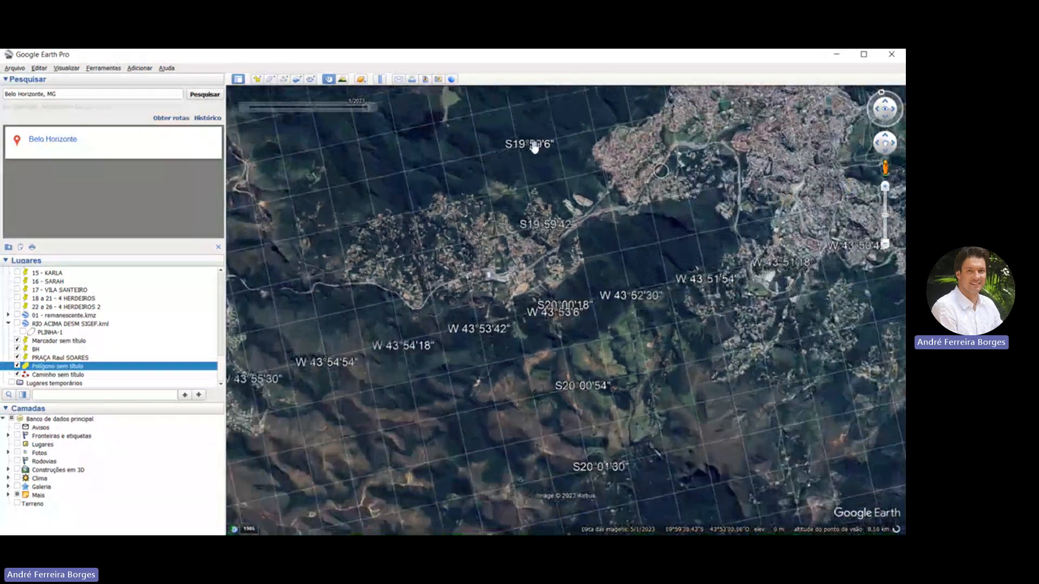
scroll(733, 140, up, 3)
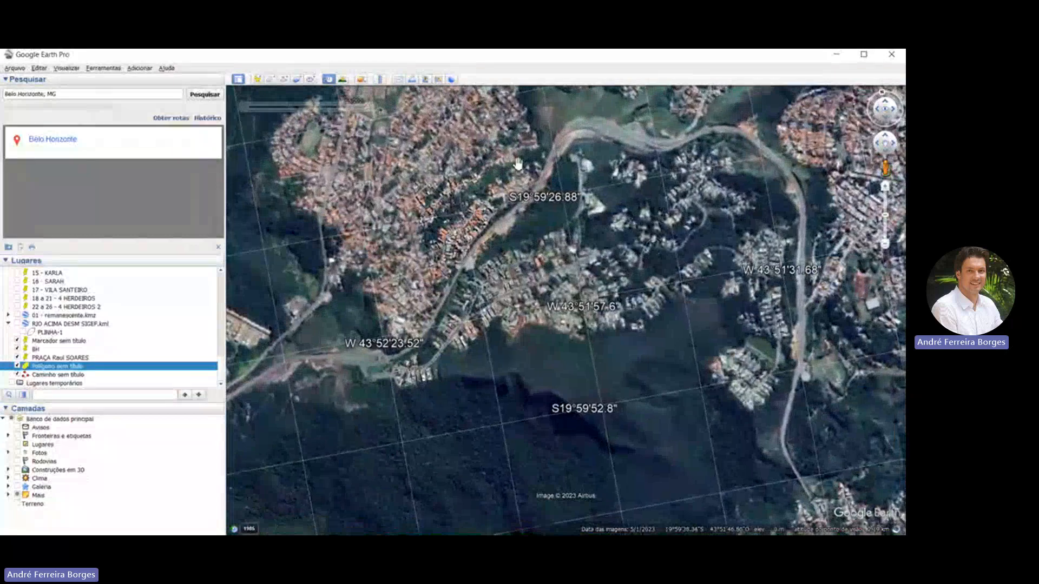
drag(475, 218, 449, 240)
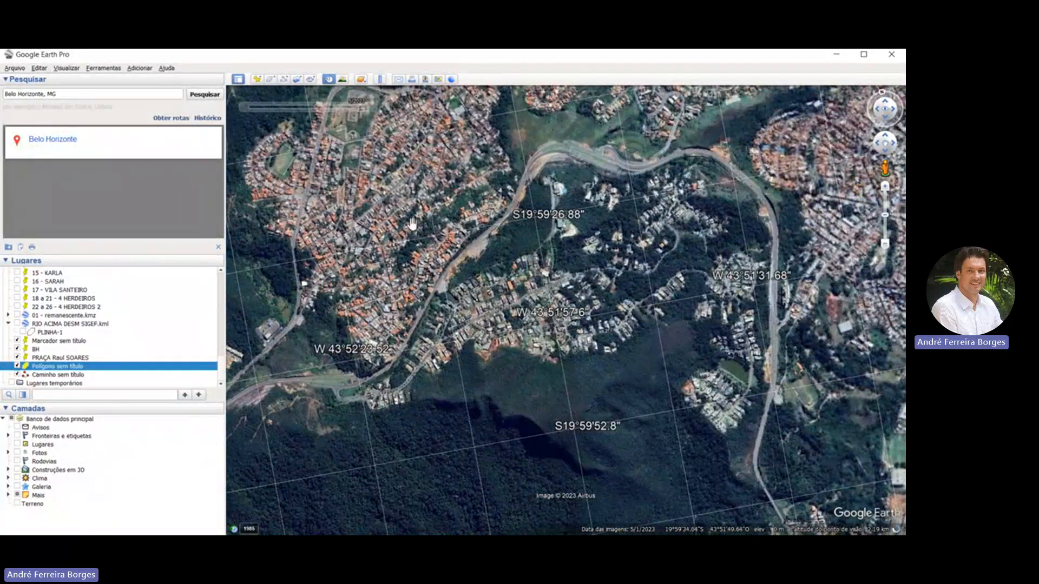
click(262, 101)
click(259, 104)
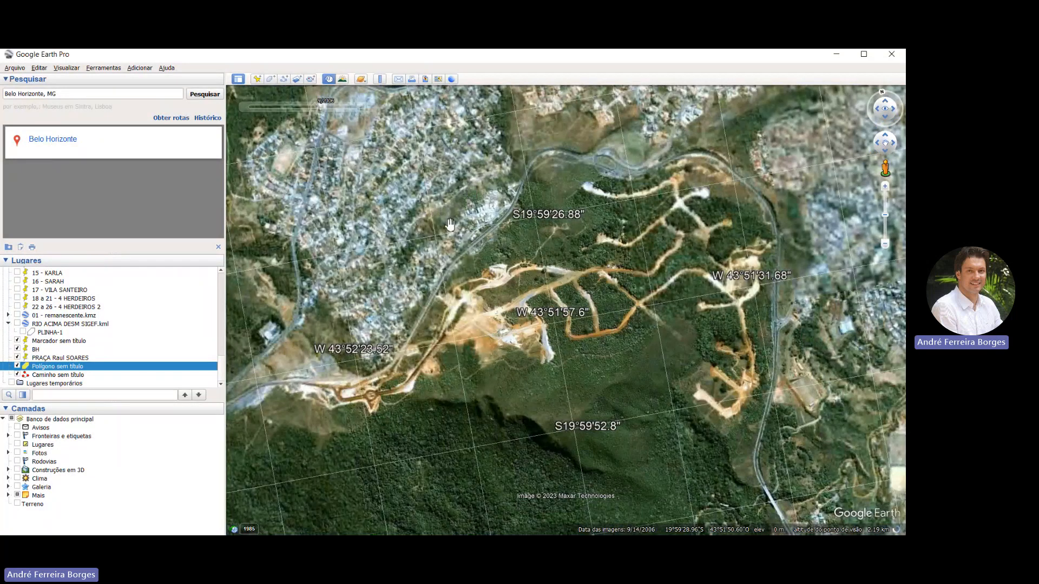
Step the same neighbourhood's historical imagery further back to September 2004 and July 2002
mouse_move(254, 94)
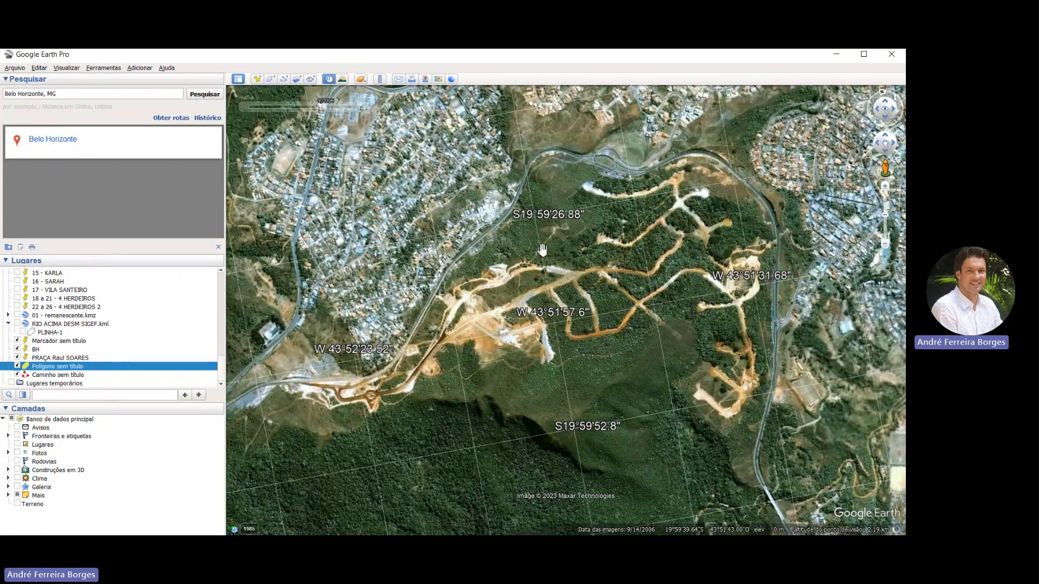
click(245, 106)
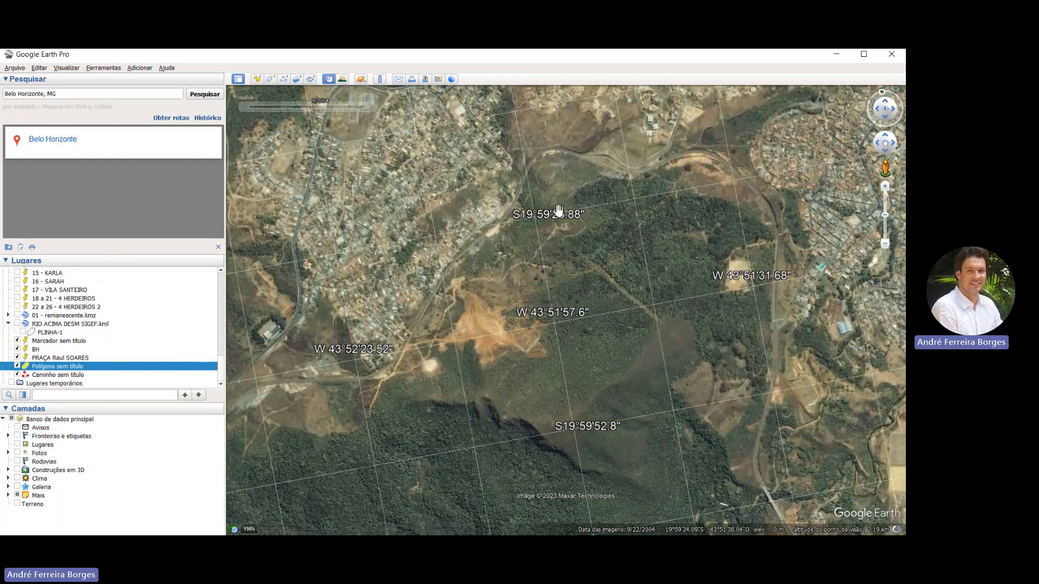
drag(551, 221, 493, 232)
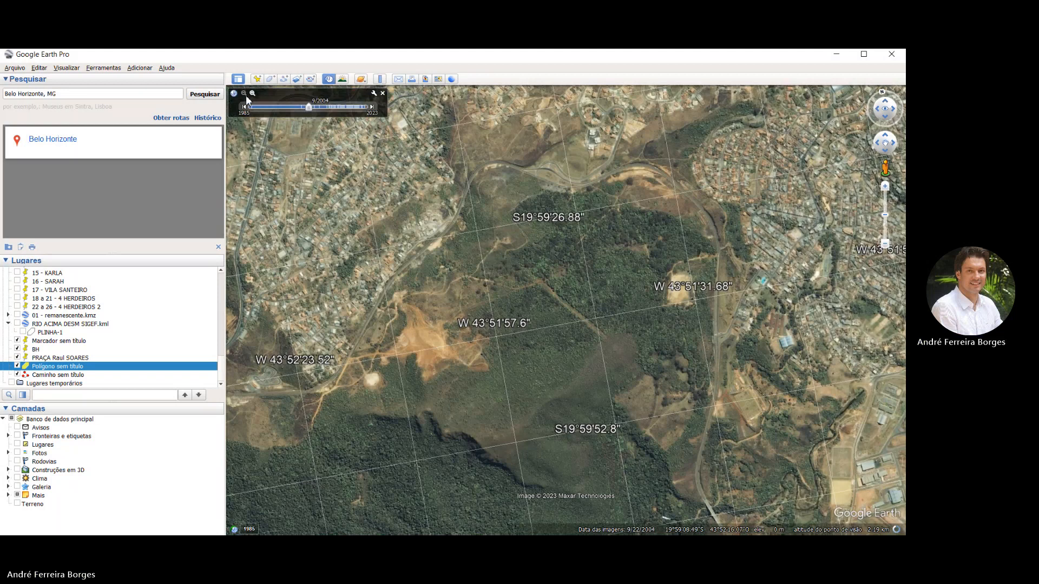
click(243, 106)
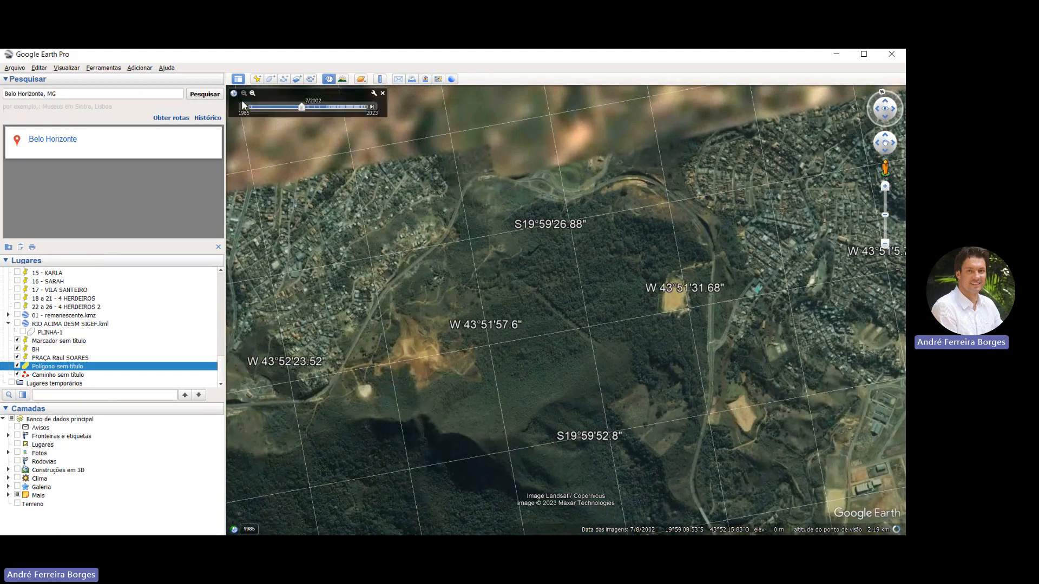
click(243, 105)
Reset the map to north-up over southern Belo Horizonte and turn off historical imagery
scroll(419, 165, down, 10)
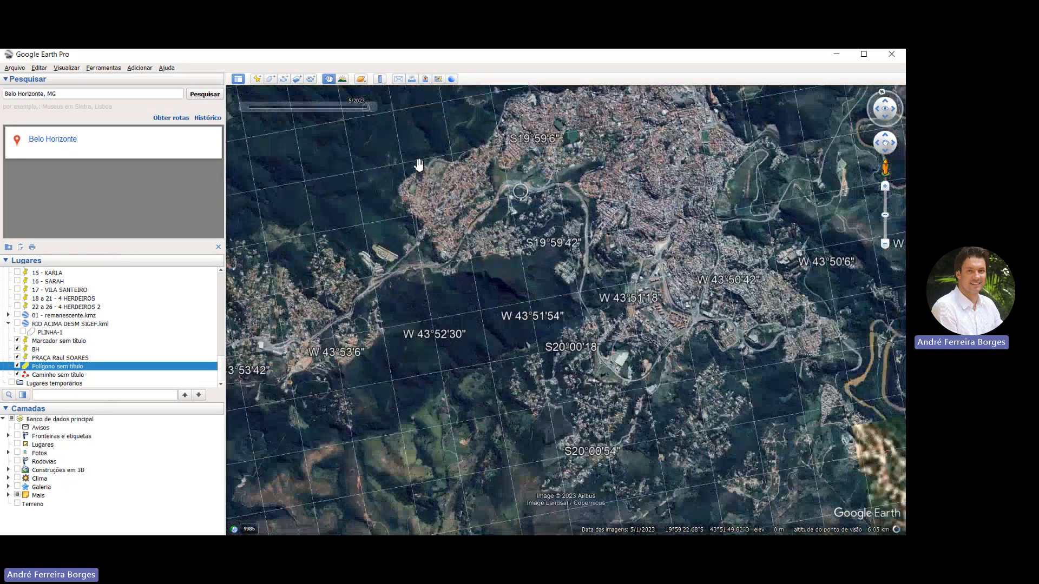
scroll(418, 165, down, 5)
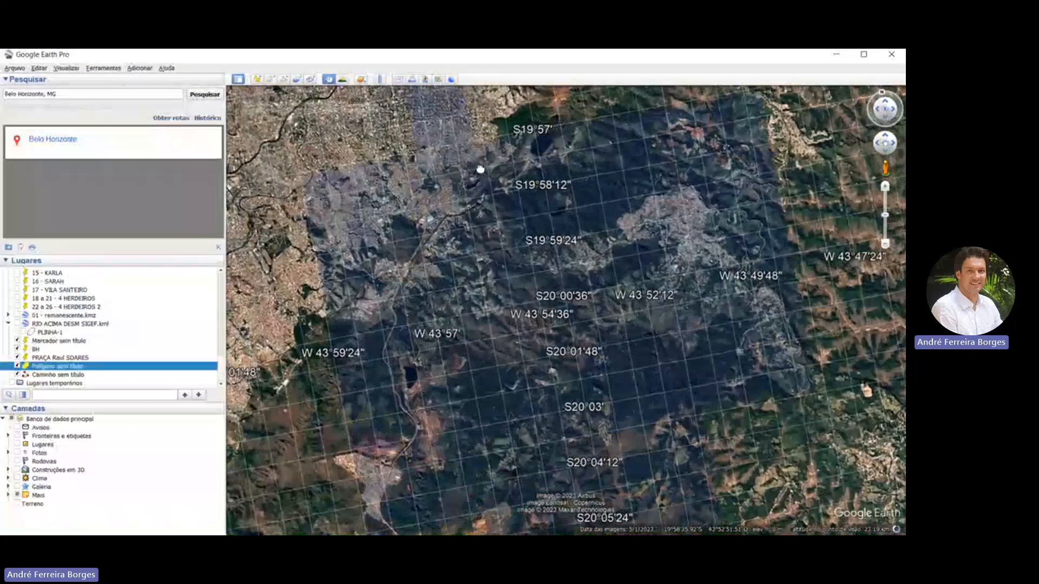
drag(480, 169, 506, 200)
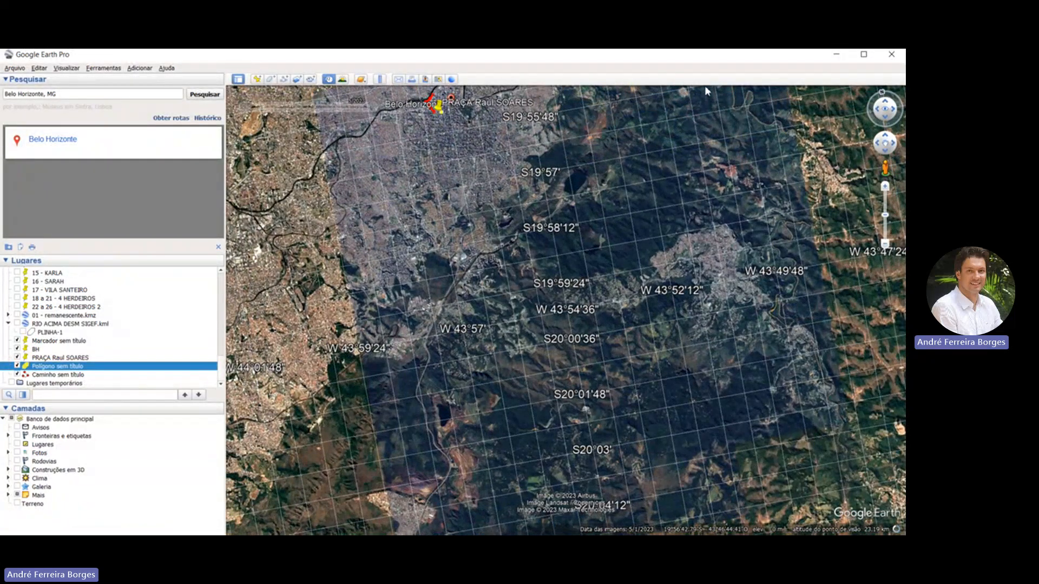
key(n)
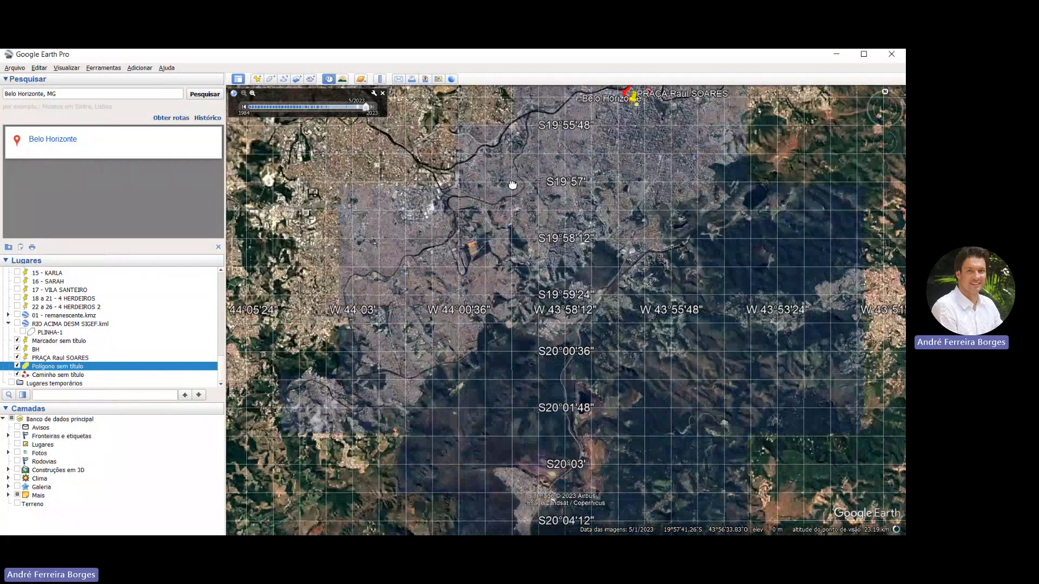
drag(364, 191, 478, 184)
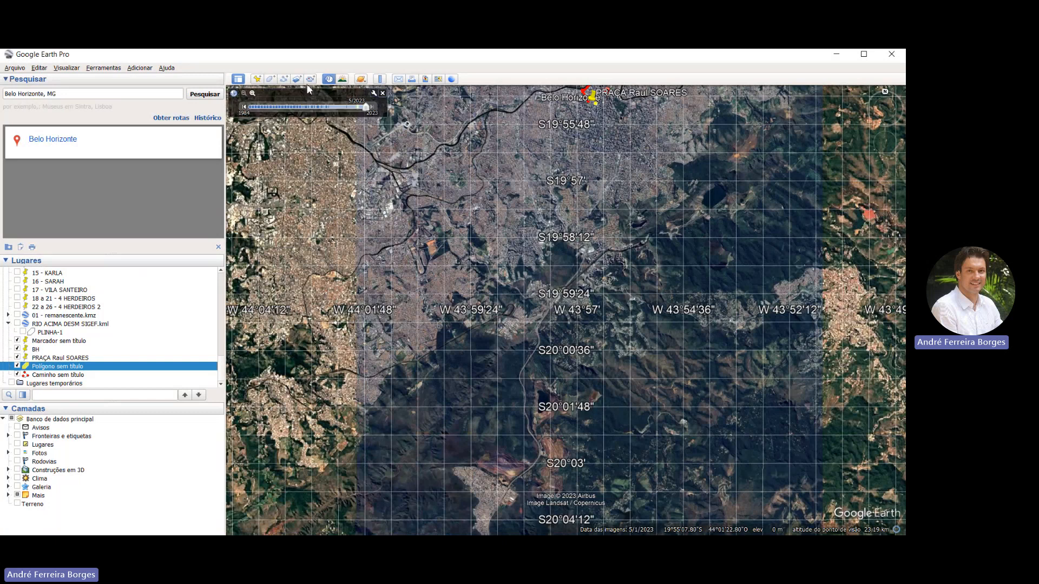
click(382, 93)
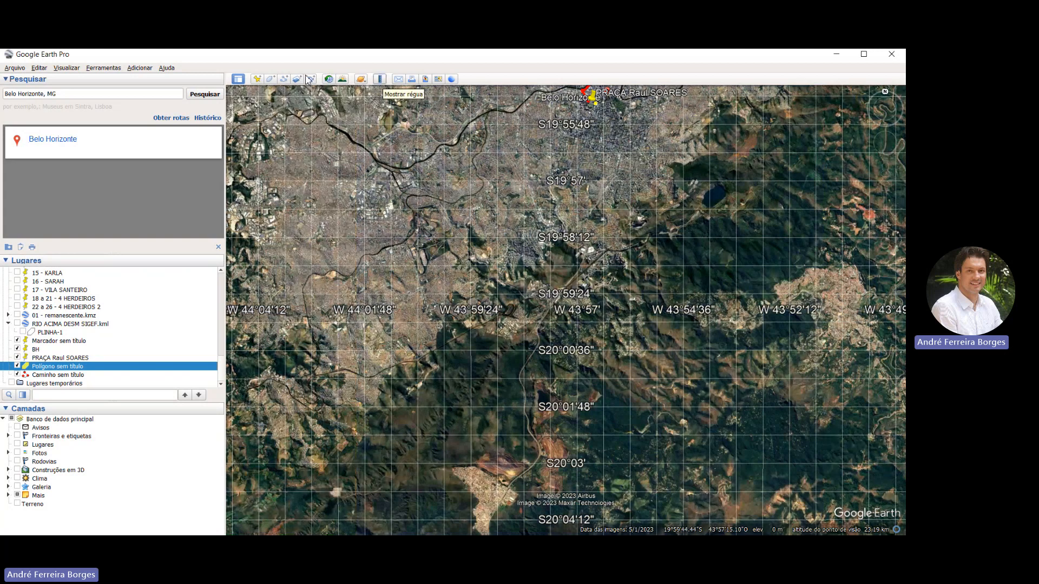
Measure the highway frontage of the commercial complex and its adjoining earthworks near S19°59'22" with the ruler's line option in metres
scroll(502, 234, up, 3)
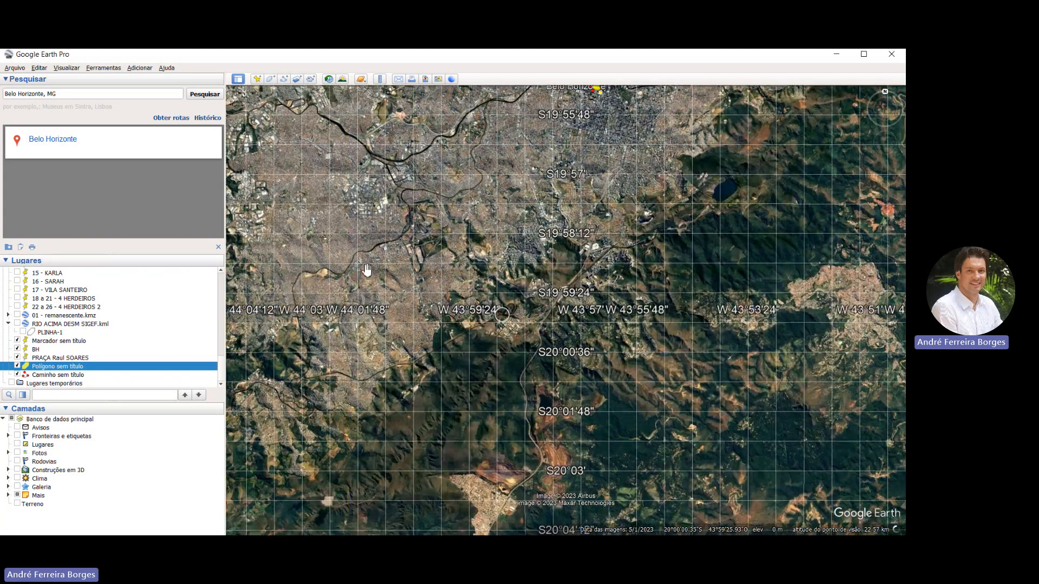
scroll(503, 235, up, 5)
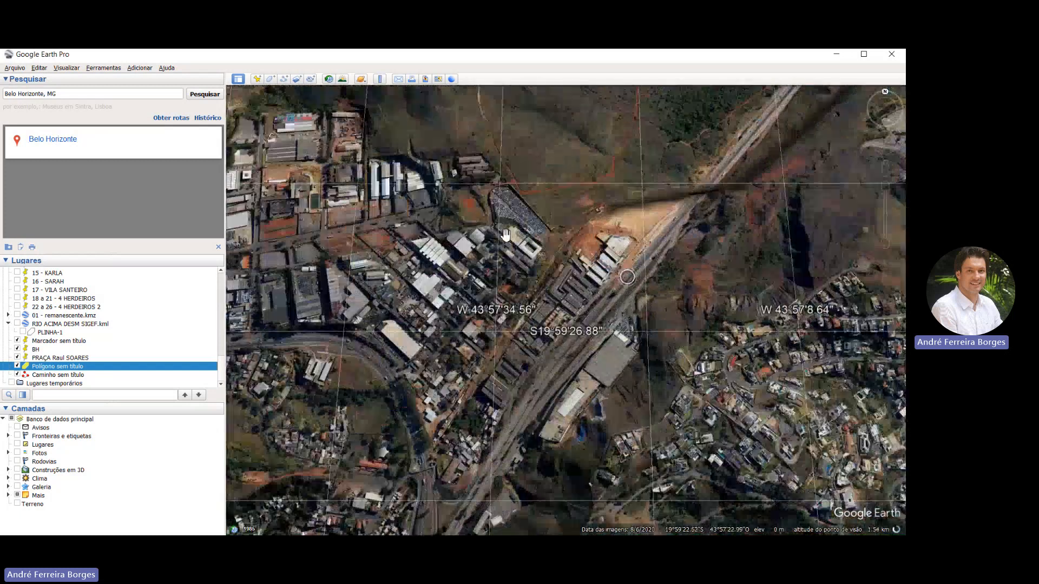
scroll(508, 235, up, 4)
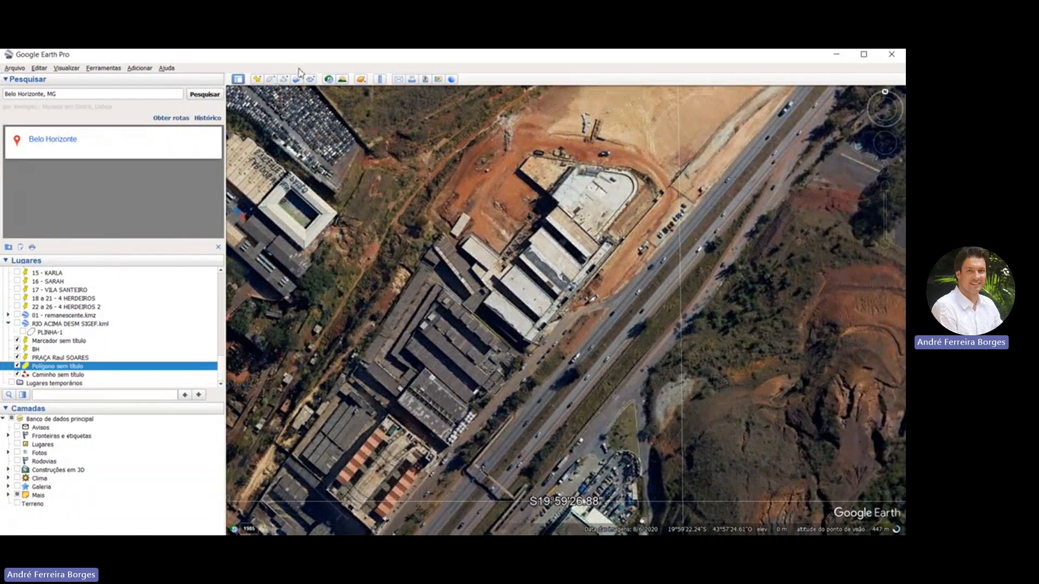
click(380, 79)
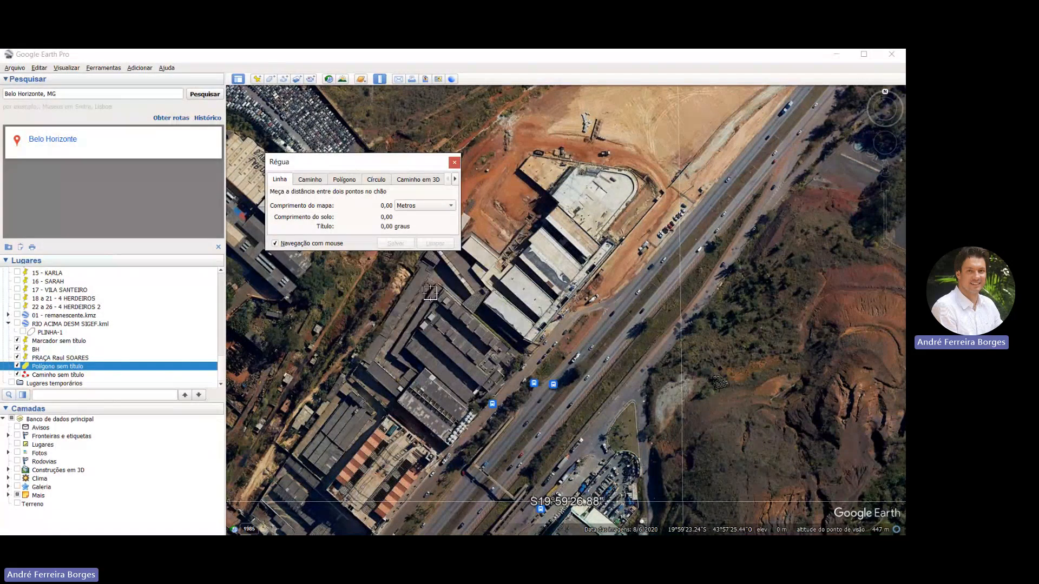
click(532, 344)
click(665, 194)
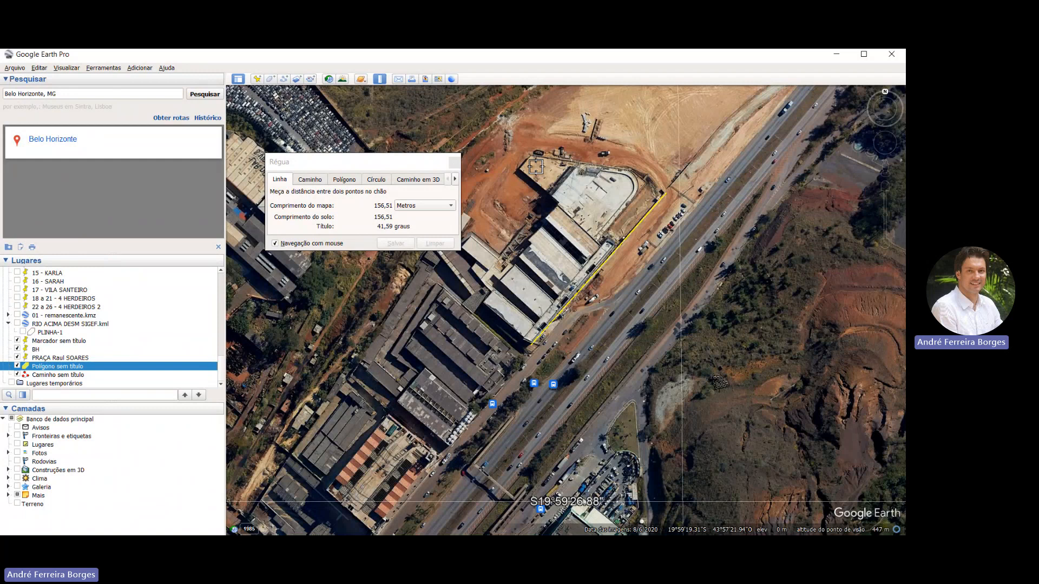
scroll(525, 187, down, 3)
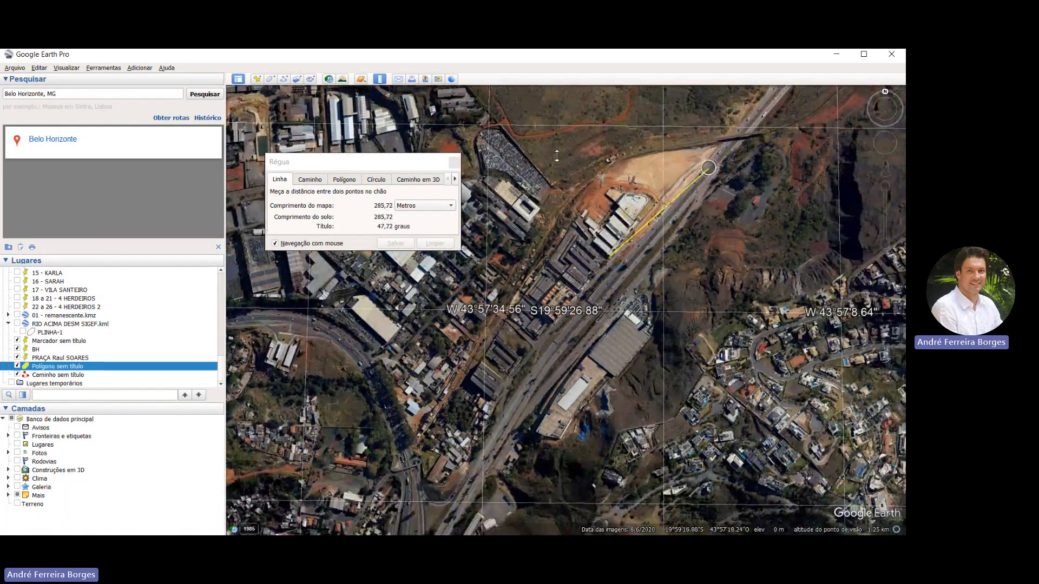
middle_drag(708, 169, 719, 156)
click(454, 163)
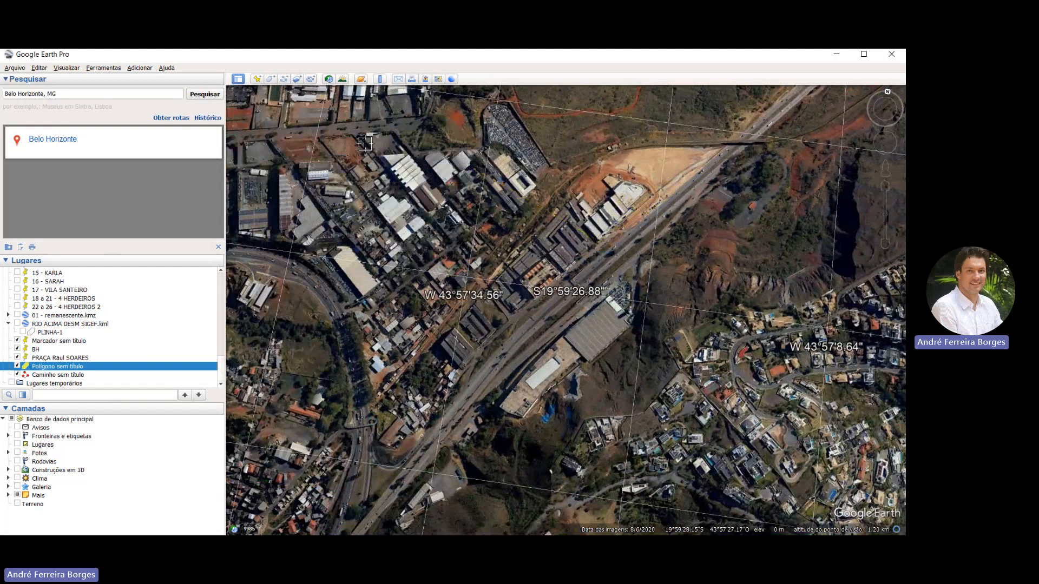
Enter Street View on the highway beside the commercial complex and cleared construction site near S19°59'26"
scroll(468, 174, down, 5)
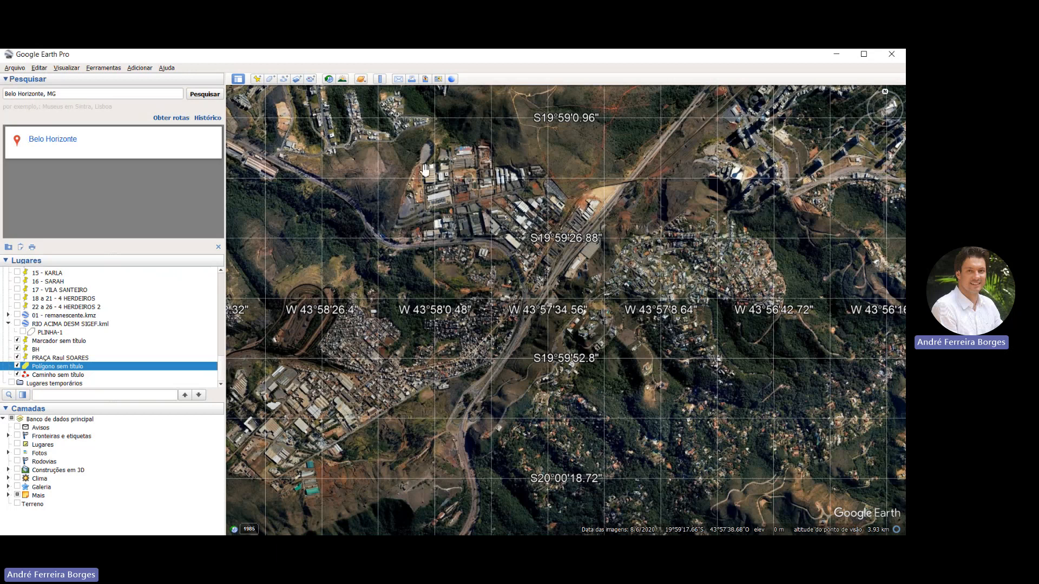
scroll(424, 170, down, 3)
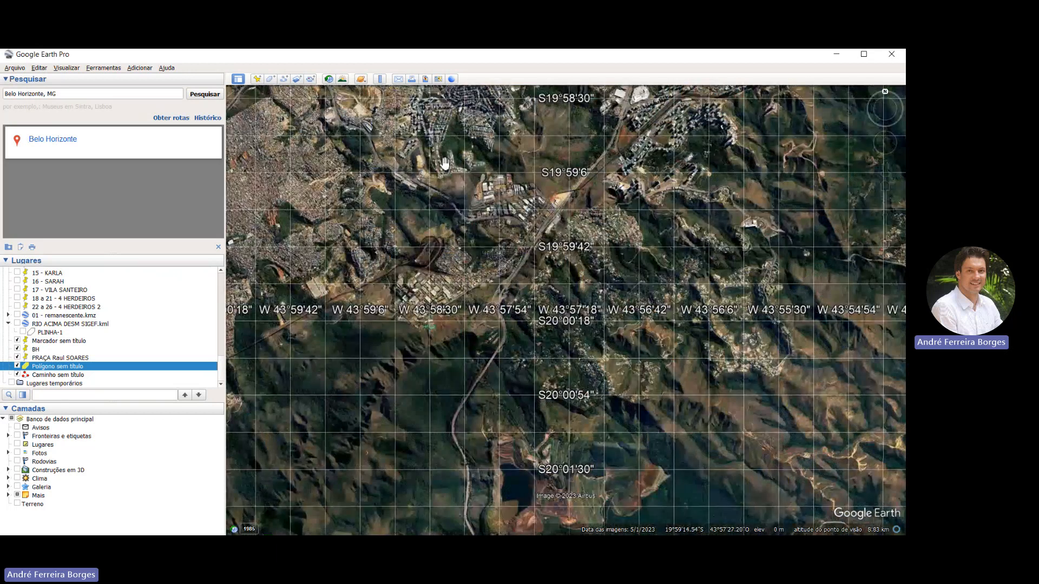
scroll(445, 163, up, 3)
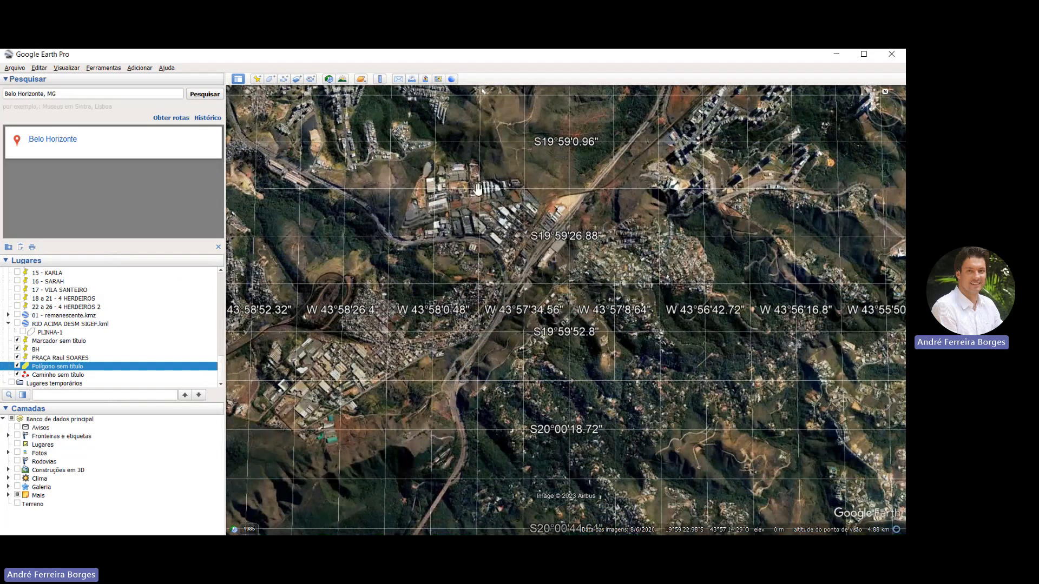
scroll(444, 189, up, 3)
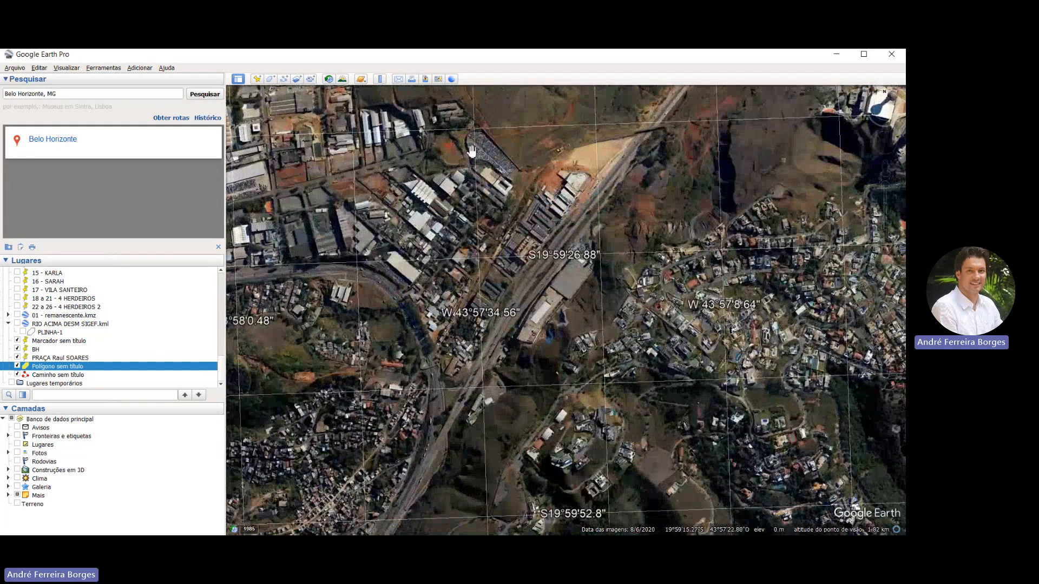
drag(509, 123, 429, 216)
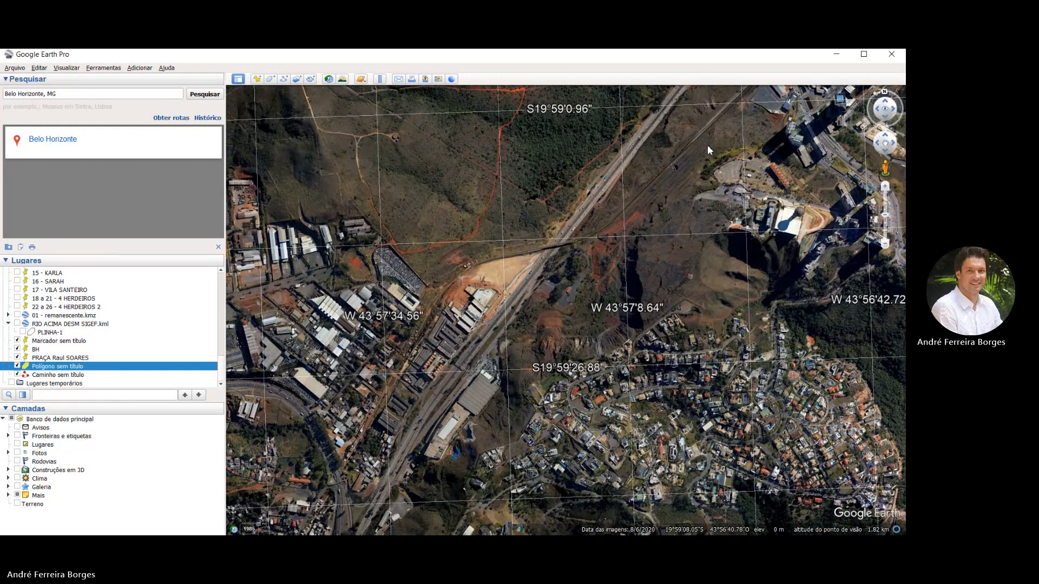
drag(697, 152, 413, 239)
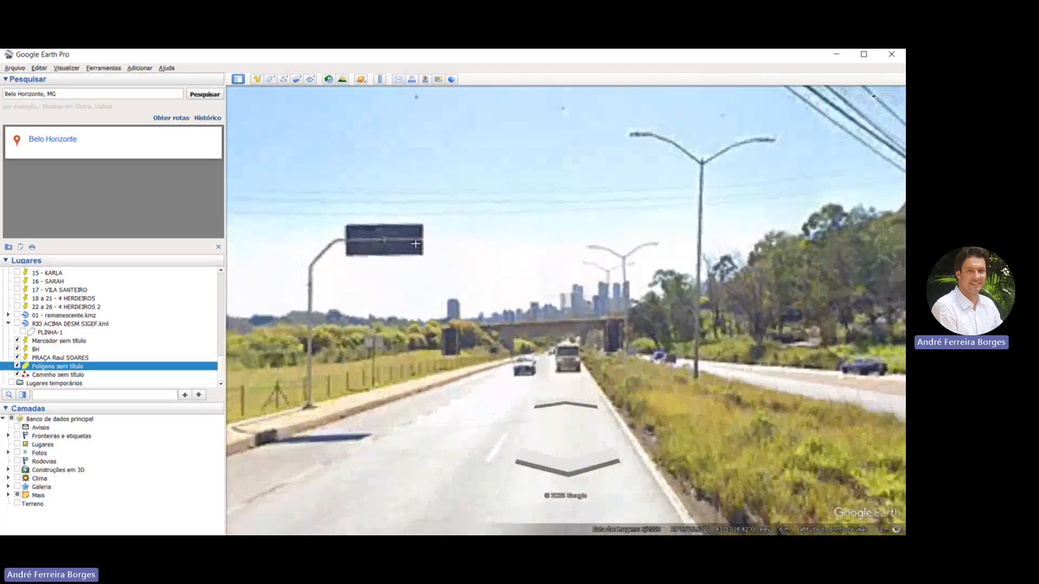
Look around the roadside building, highway and opposite hillside in Street View, and leave Street View
drag(292, 271, 656, 250)
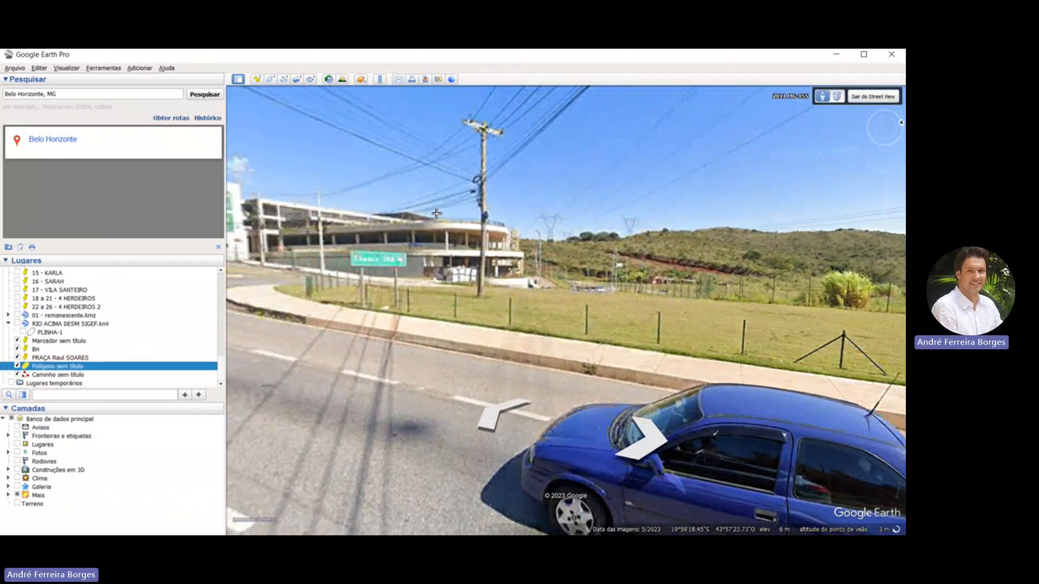
drag(437, 214, 310, 224)
drag(382, 214, 270, 214)
drag(446, 222, 253, 210)
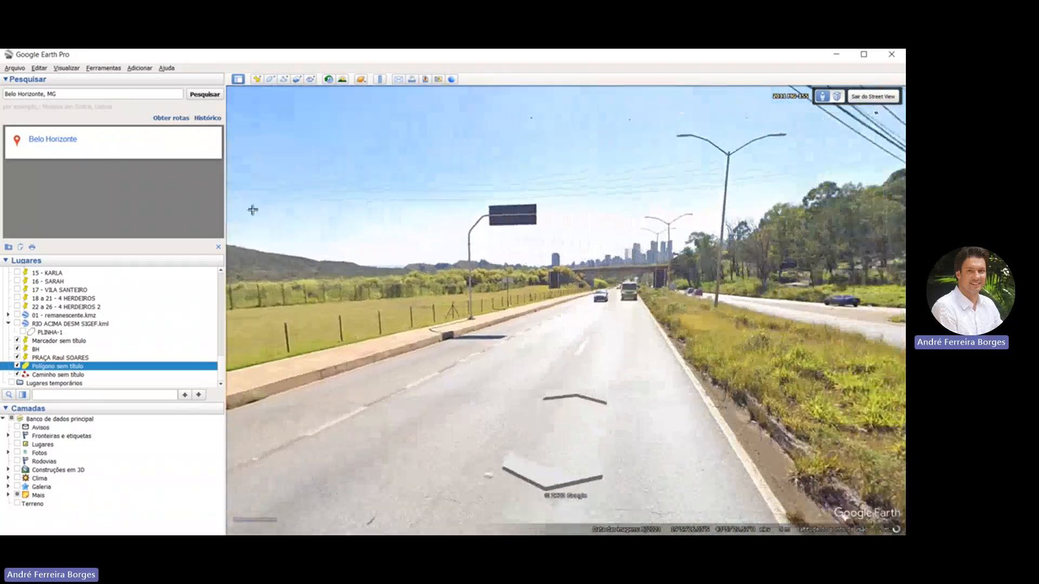
drag(621, 209, 308, 213)
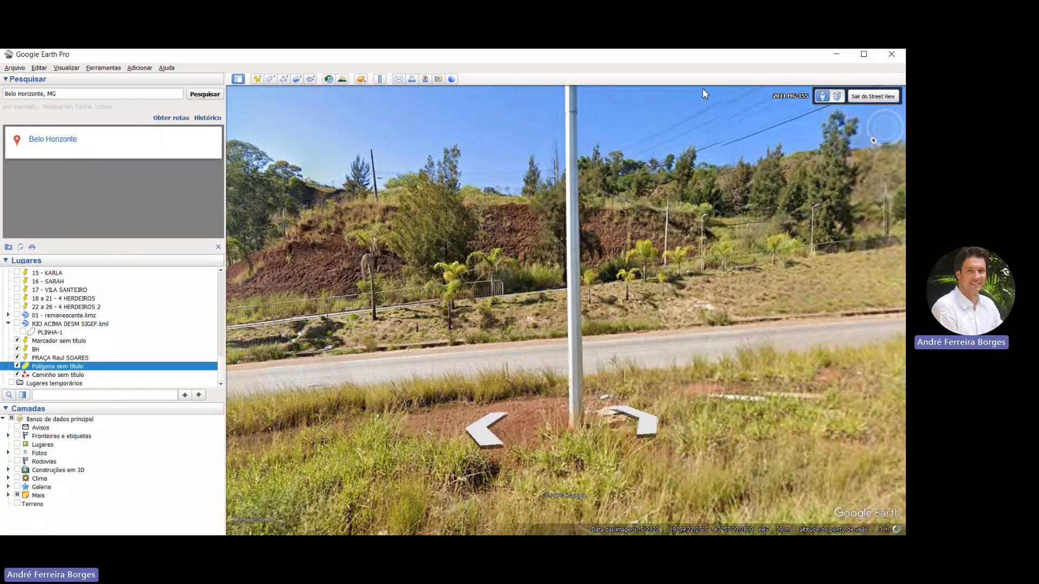
key(Escape)
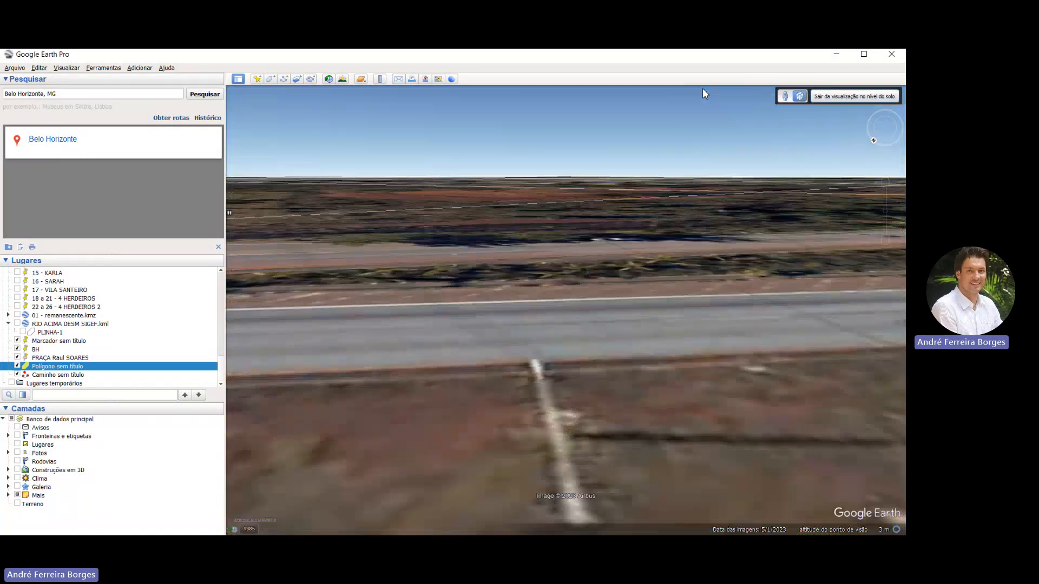
Leave the ground-level view and reset the map to north-up over southern Belo Horizonte
scroll(520, 303, down, 2)
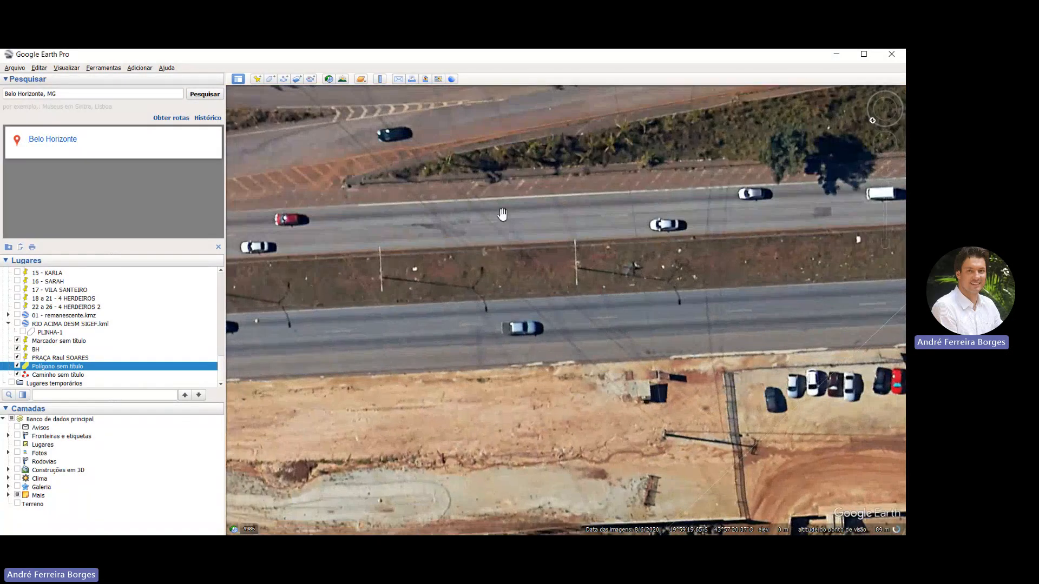
scroll(502, 221, down, 5)
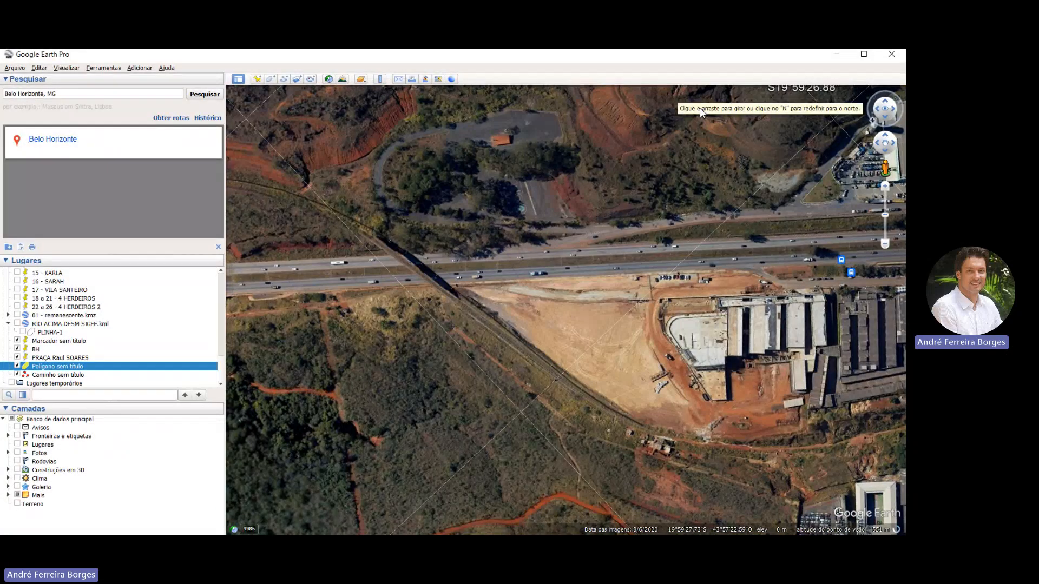
click(872, 122)
scroll(700, 199, down, 3)
scroll(561, 177, down, 3)
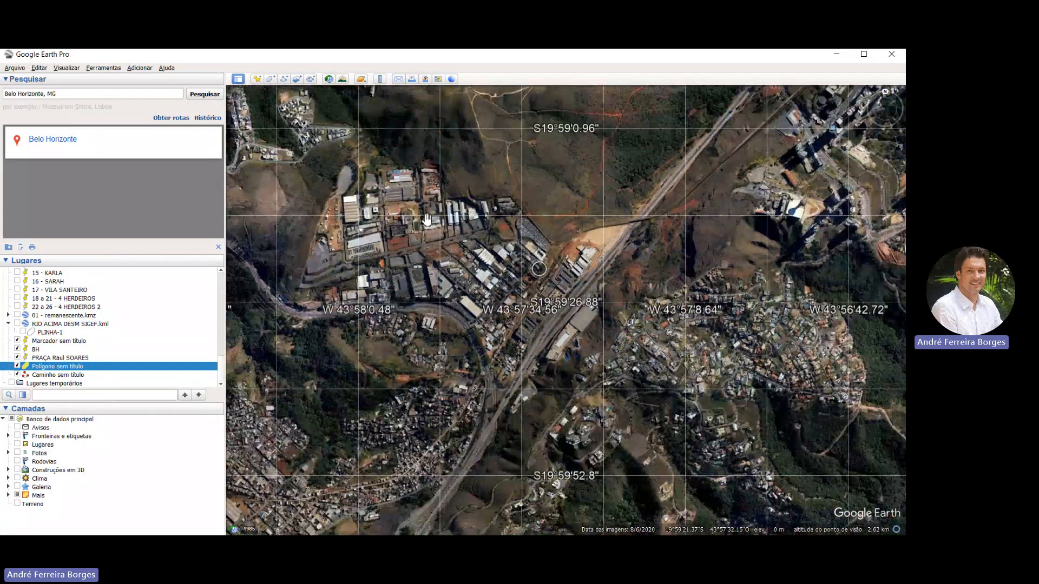
scroll(400, 186, down, 5)
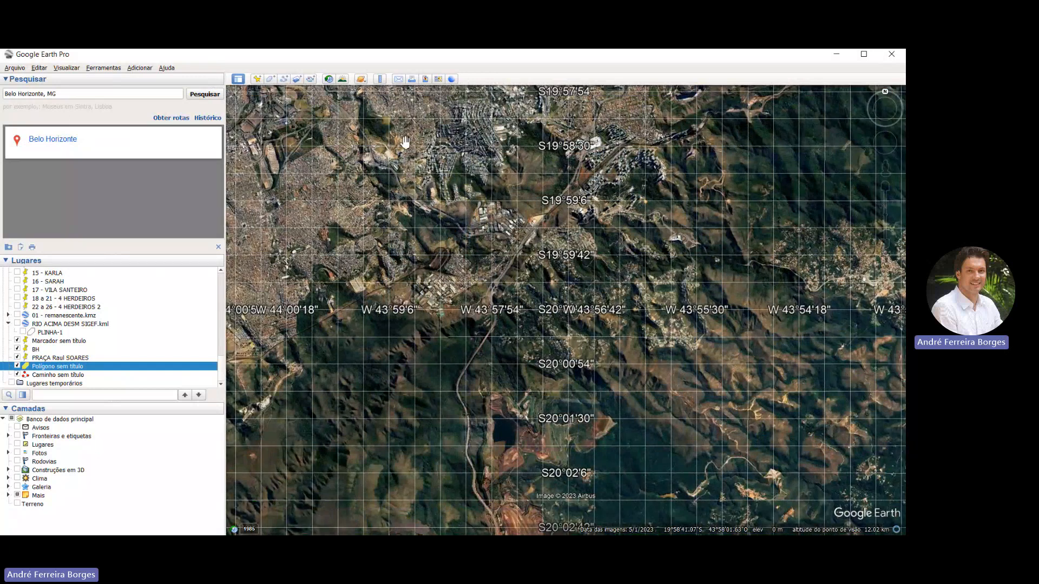
Tilt the view across the mountains south of Belo Horizonte and turn on the Terrain layer
drag(406, 142, 369, 179)
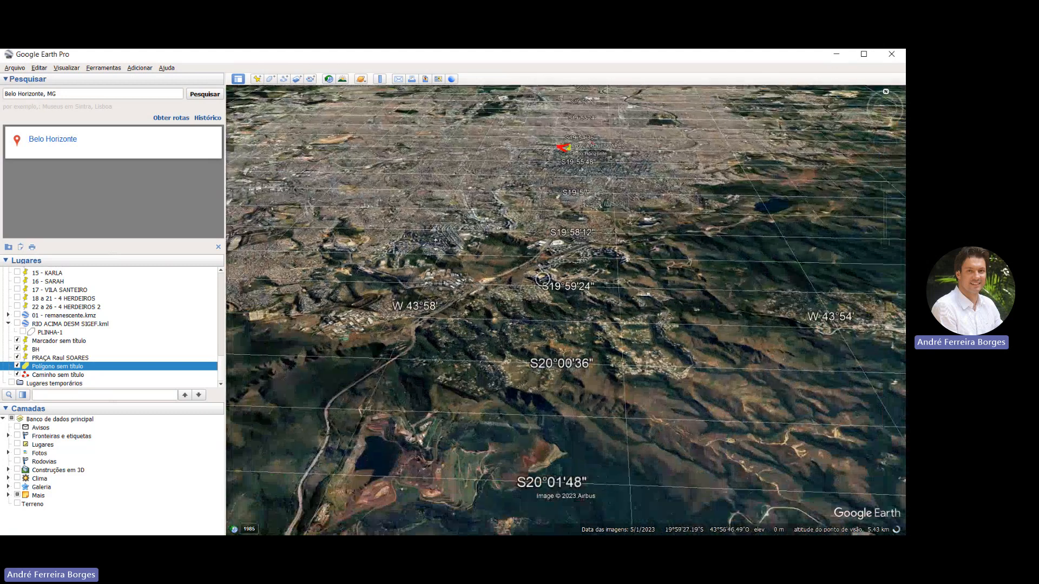
middle_drag(435, 244, 426, 264)
middle_drag(530, 294, 111, 345)
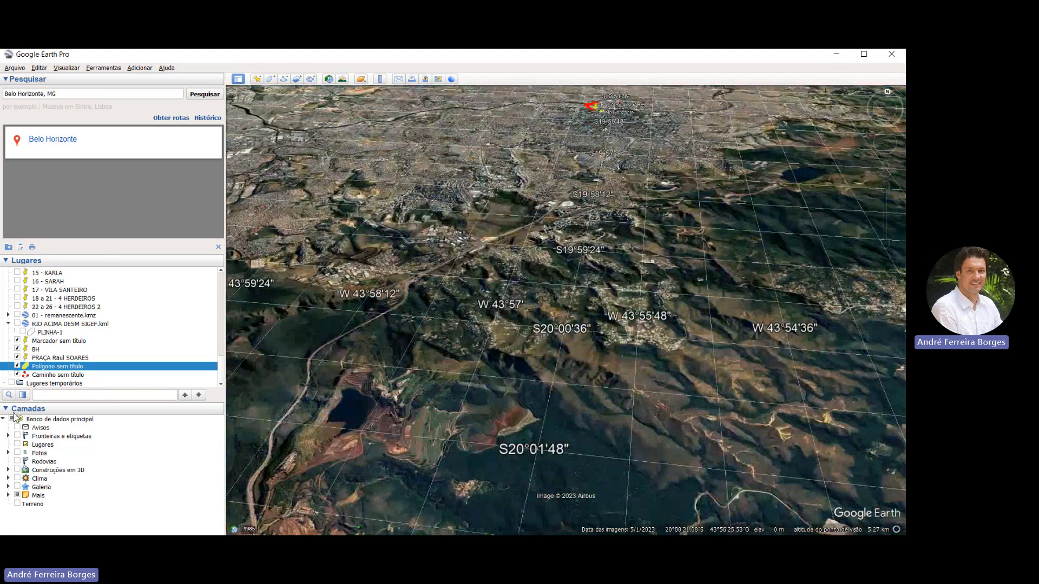
click(17, 503)
Examine the terrain relief in a tilted view from the southern mountains to the highway interchange near S19°59'42"
middle_drag(524, 288, 431, 142)
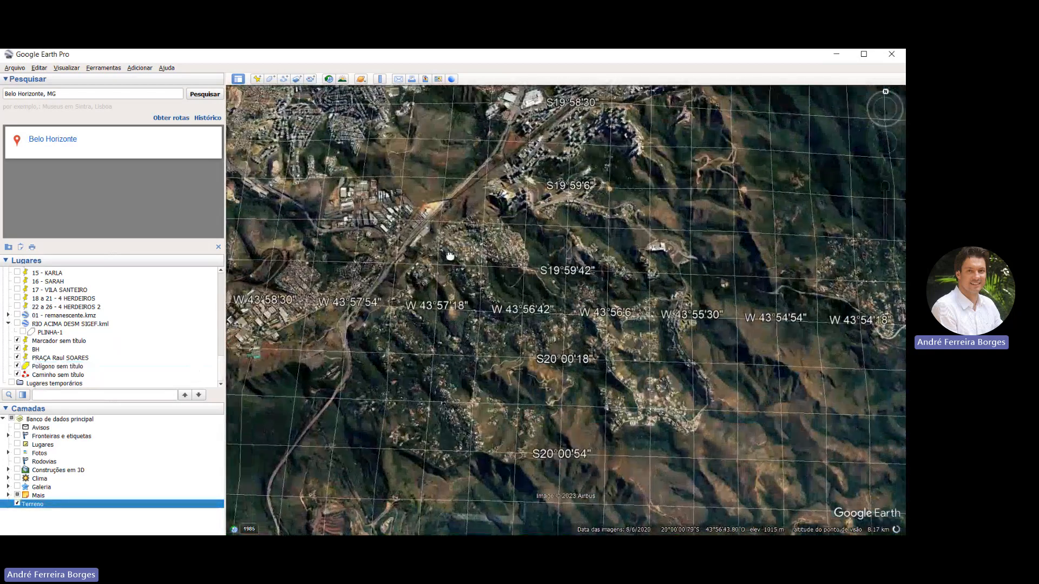
middle_drag(449, 255, 540, 198)
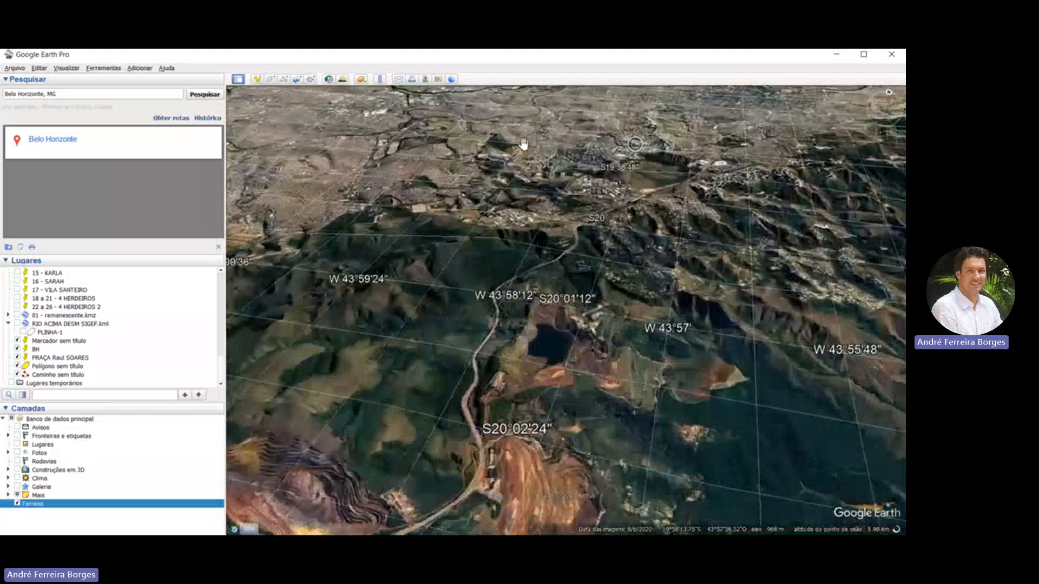
right_drag(523, 144, 523, 199)
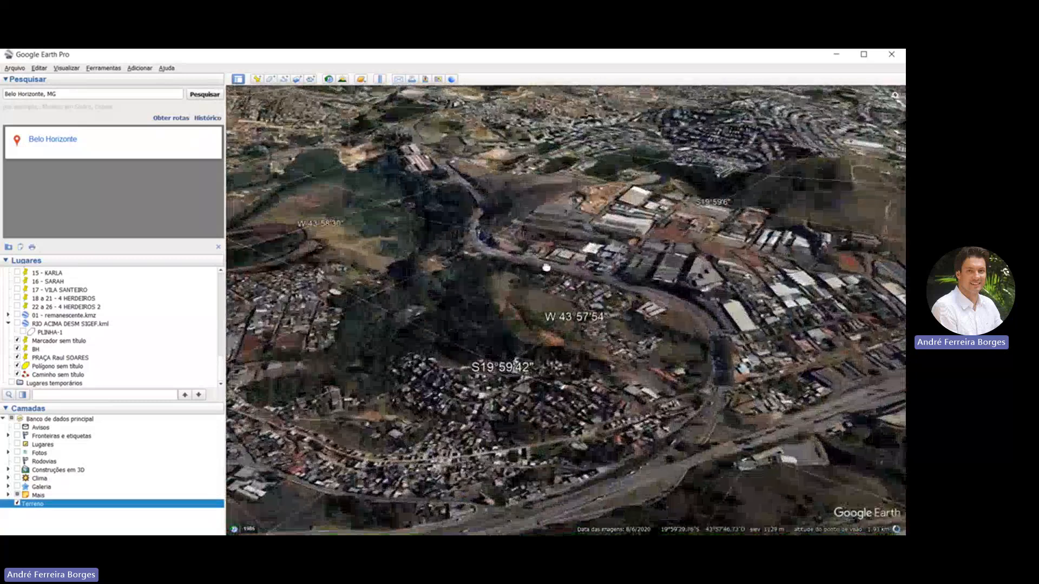
middle_drag(512, 164, 413, 181)
drag(652, 126, 606, 129)
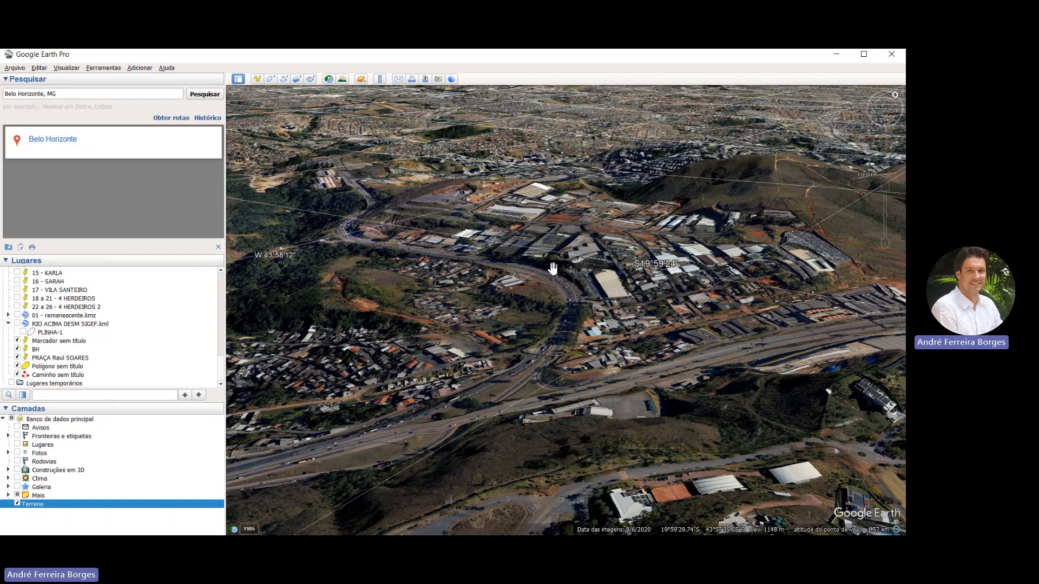
Return to an overhead view and locate the Praça Raul Soares marker, yellow polygon and red path in central Belo Horizonte
middle_drag(553, 269, 680, 103)
scroll(485, 214, down, 2)
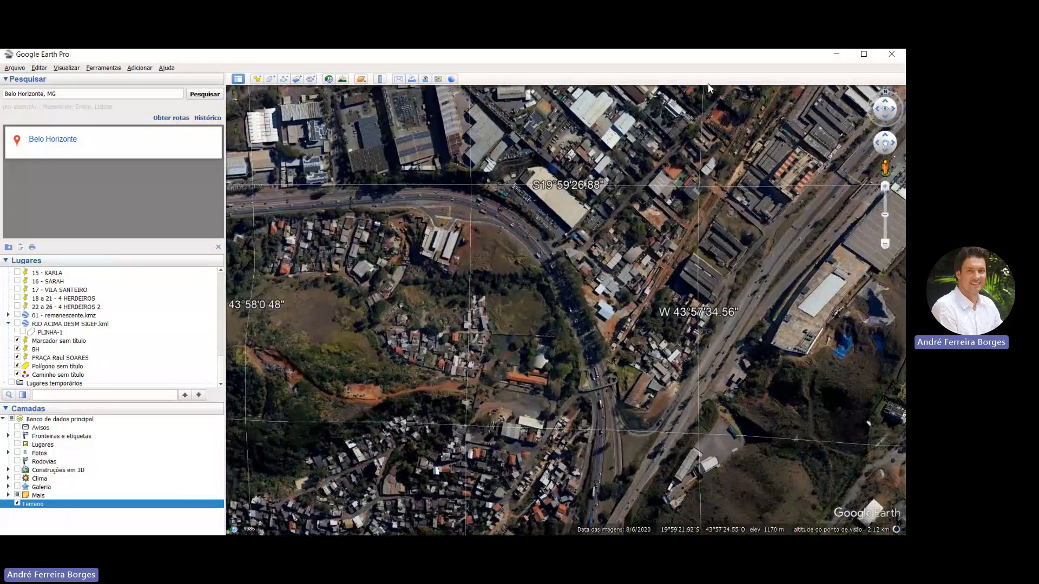
scroll(485, 214, down, 4)
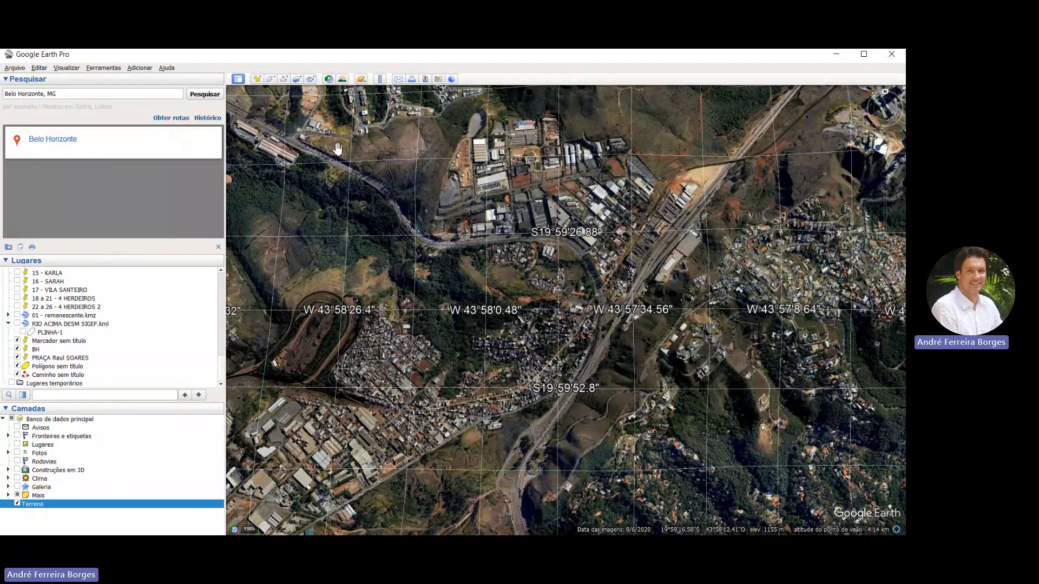
scroll(337, 148, down, 2)
scroll(336, 150, down, 2)
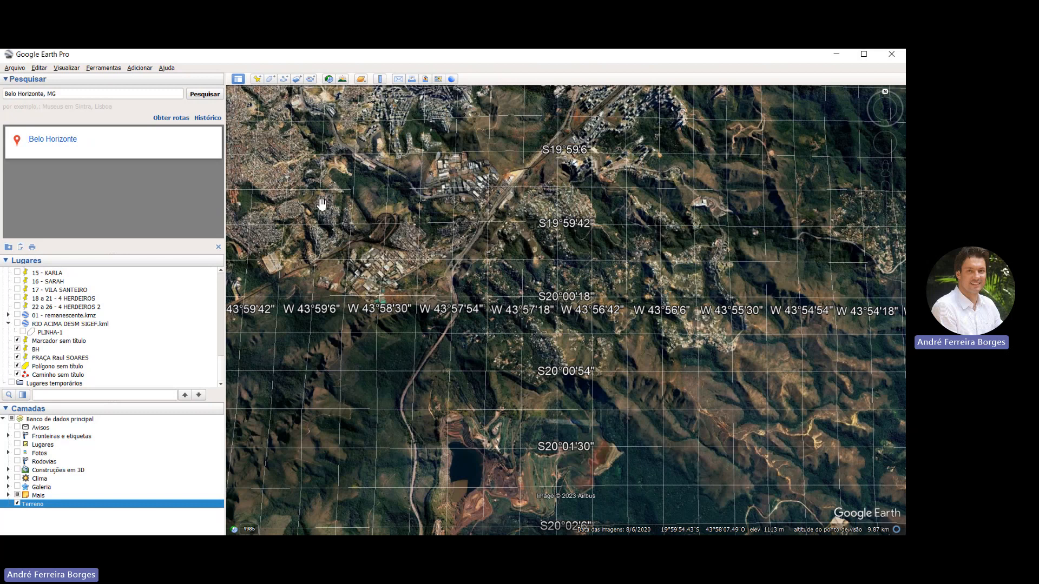
scroll(320, 204, down, 2)
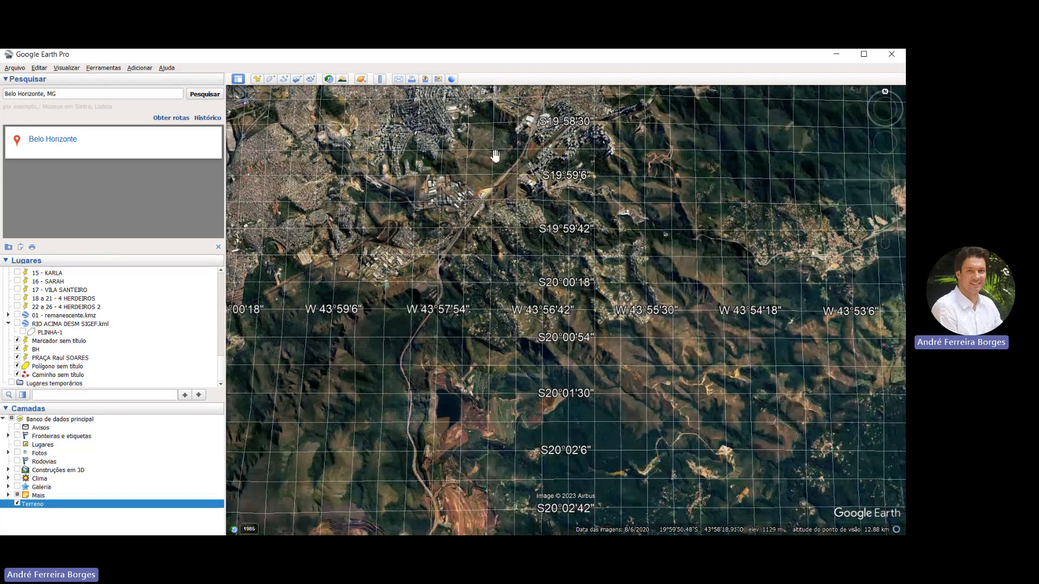
scroll(504, 149, down, 3)
drag(504, 149, 481, 235)
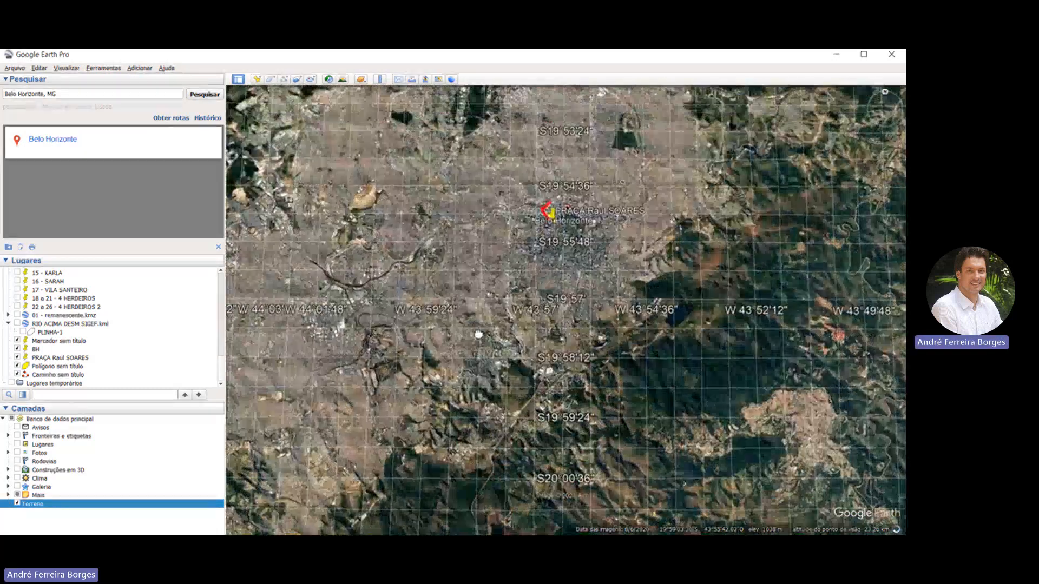
scroll(451, 174, up, 4)
scroll(451, 175, up, 5)
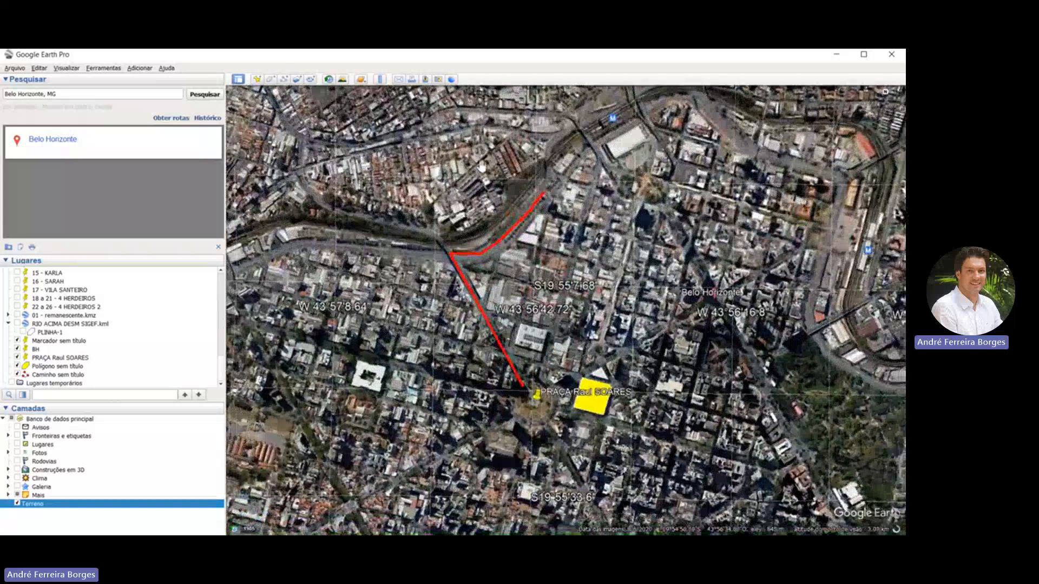
drag(472, 233, 490, 188)
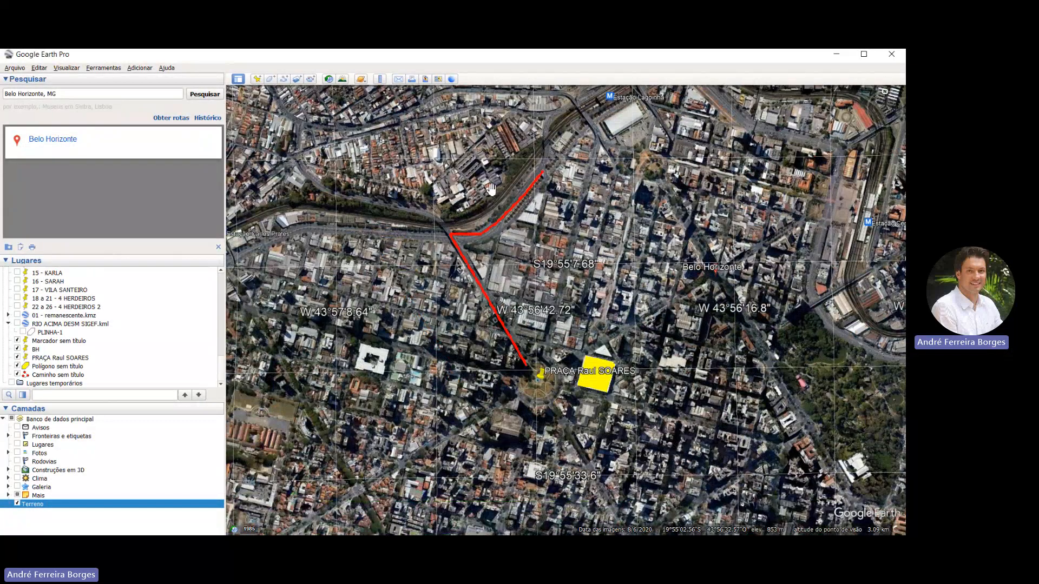